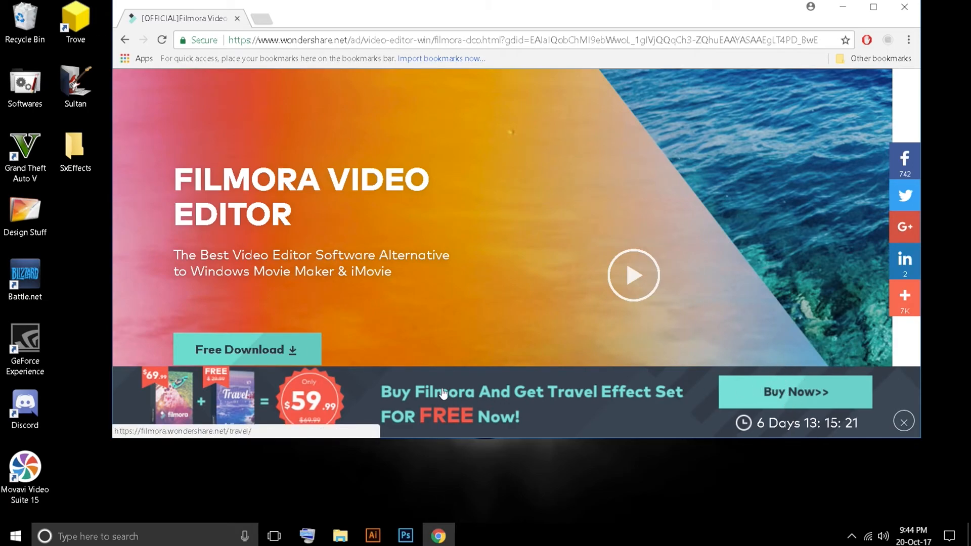
Step: Run the downloaded Filmora installer, overwriting the existing installation, and close the web page it opens
scroll(445, 319, down, 3)
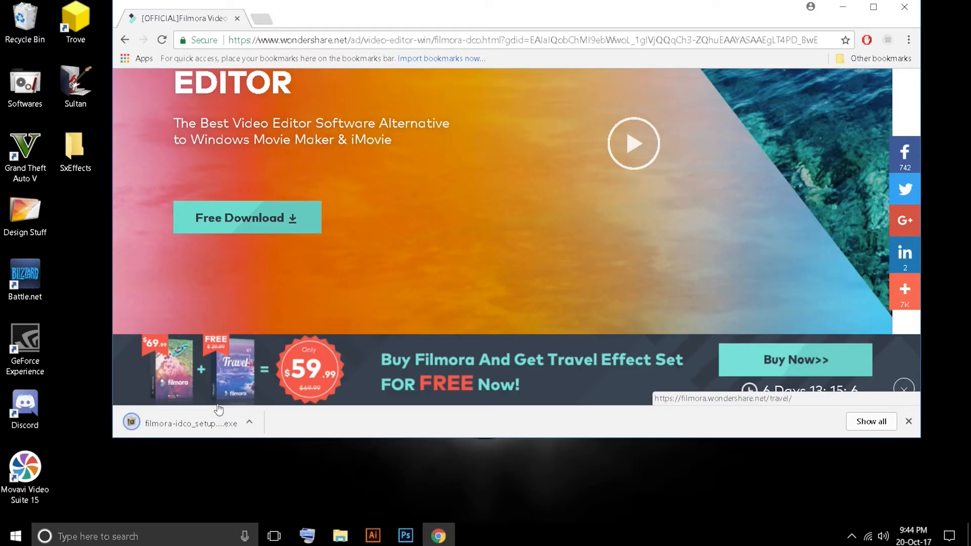
click(218, 411)
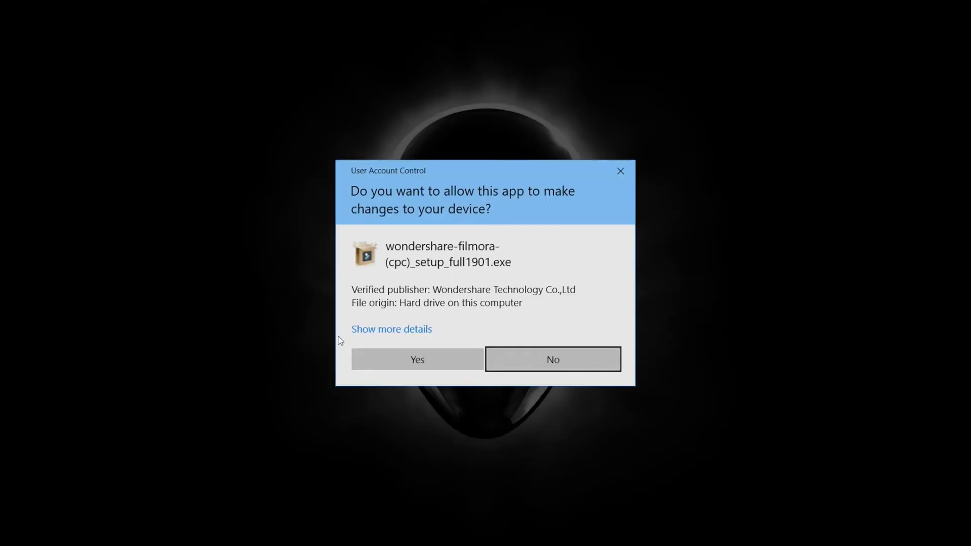
click(456, 359)
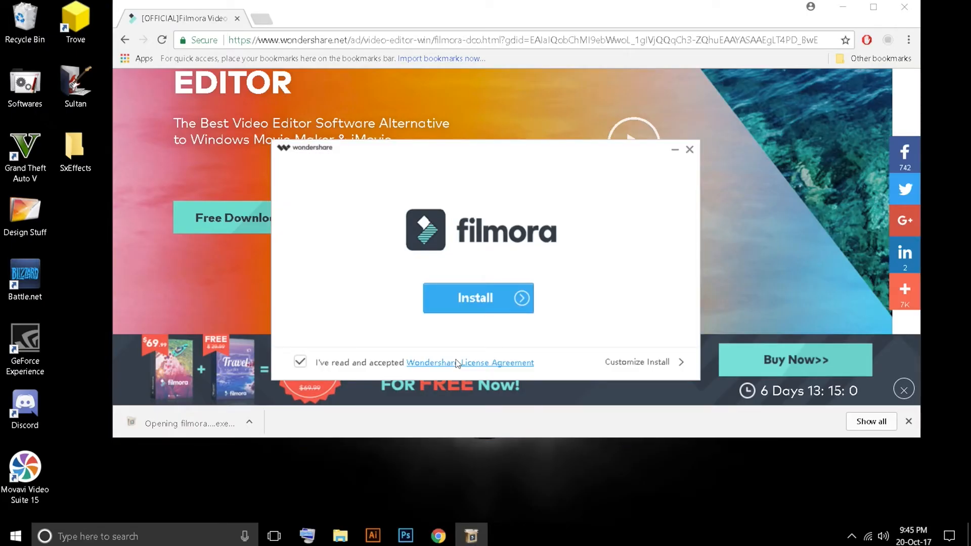
click(521, 298)
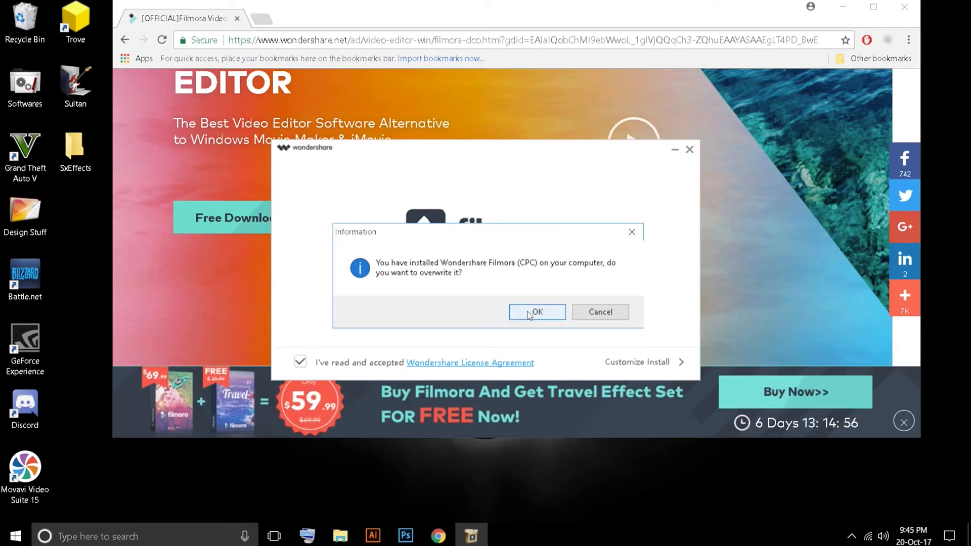
click(525, 310)
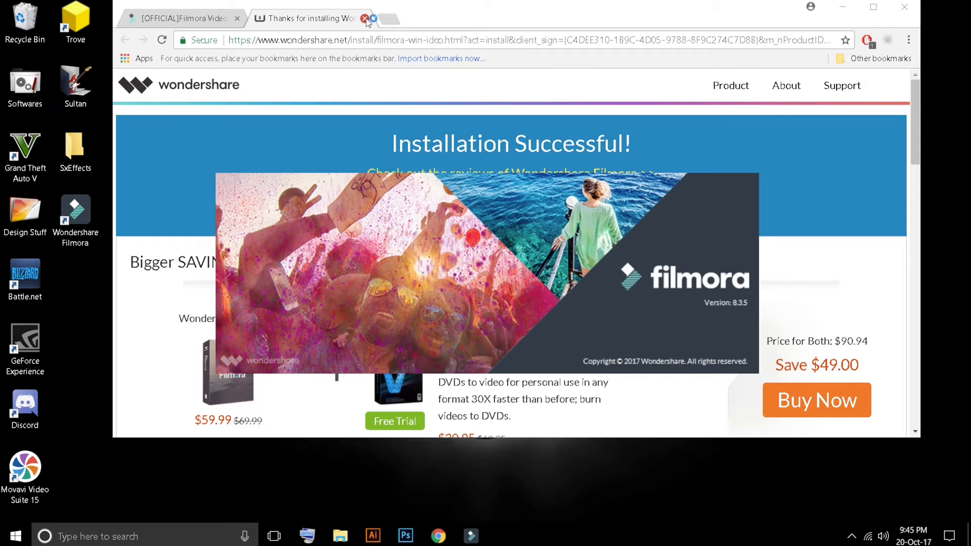
click(364, 18)
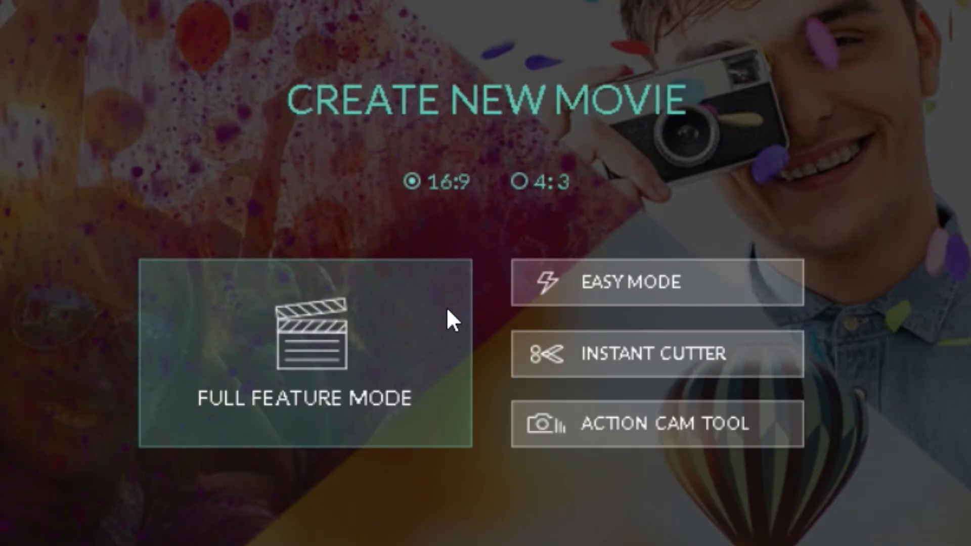
Step: Try the 4:3 aspect ratio for the new movie and return to 16:9
click(519, 181)
click(413, 181)
click(514, 182)
click(408, 180)
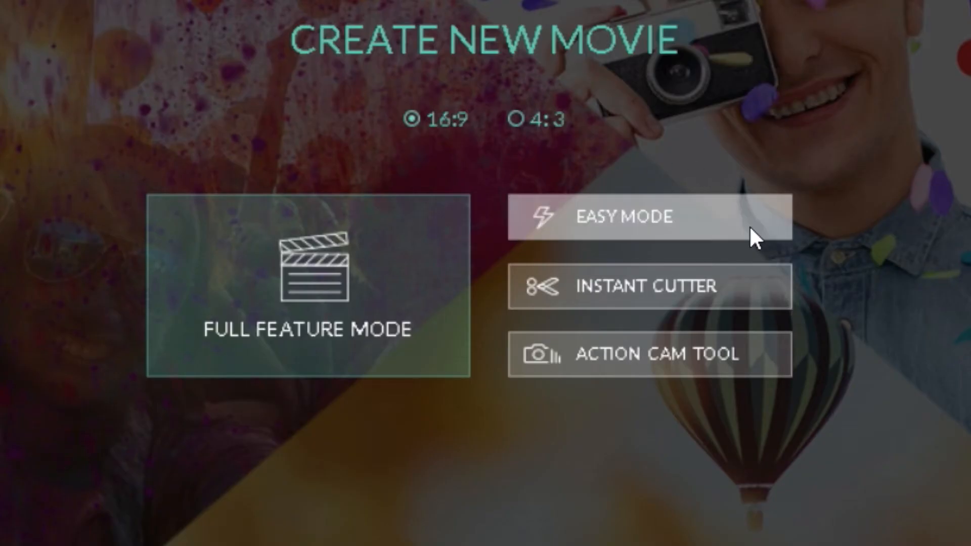
Step: Start Easy Mode and import all five media files from the Songs folder inside SxEffects on the Desktop
click(563, 248)
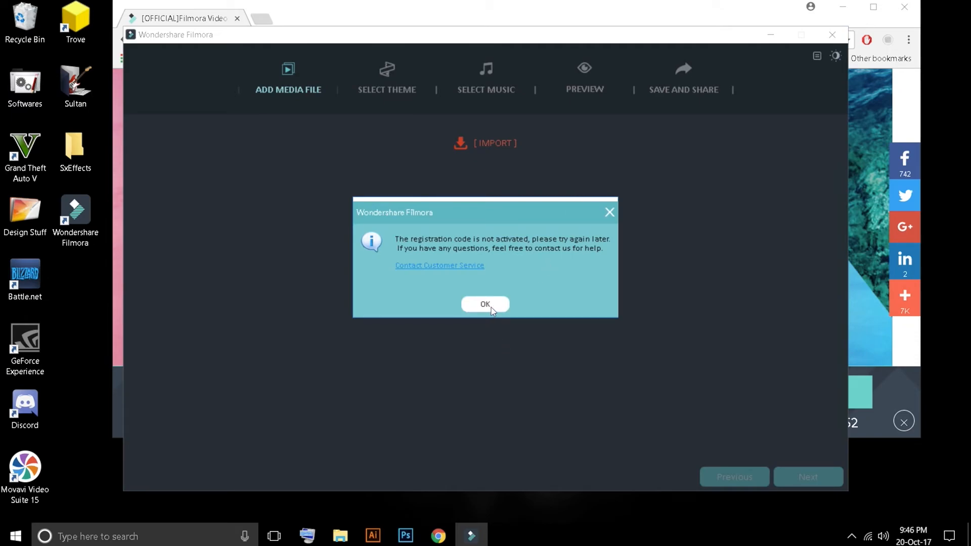
click(488, 305)
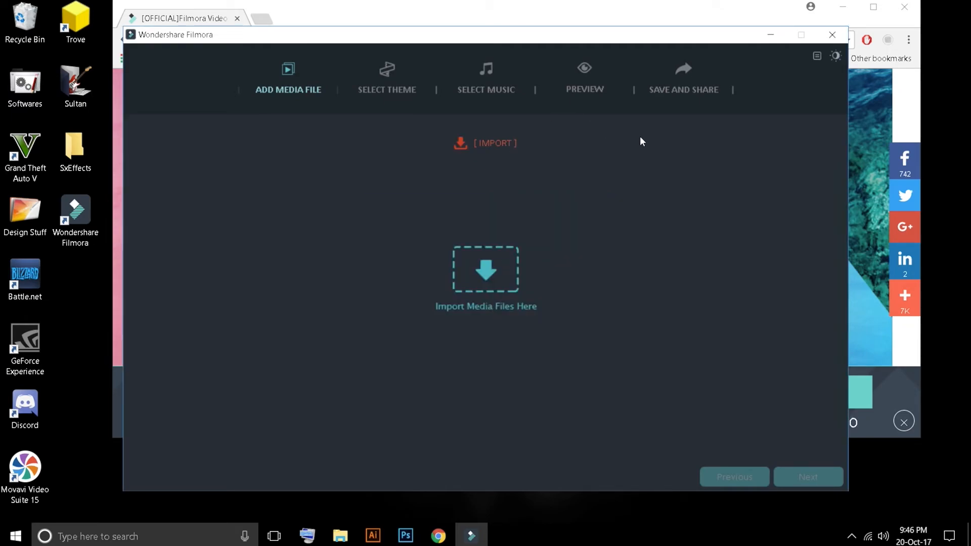
click(487, 148)
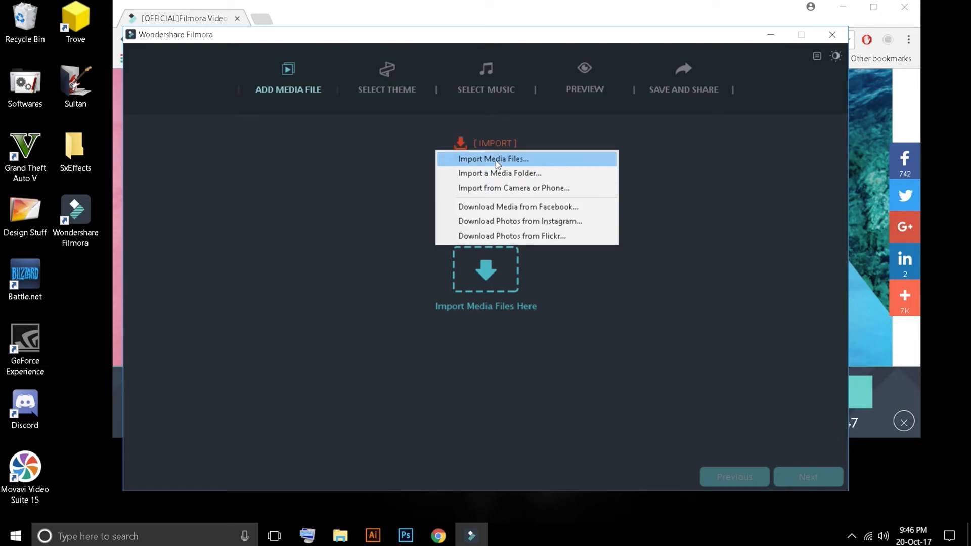
click(495, 160)
click(190, 155)
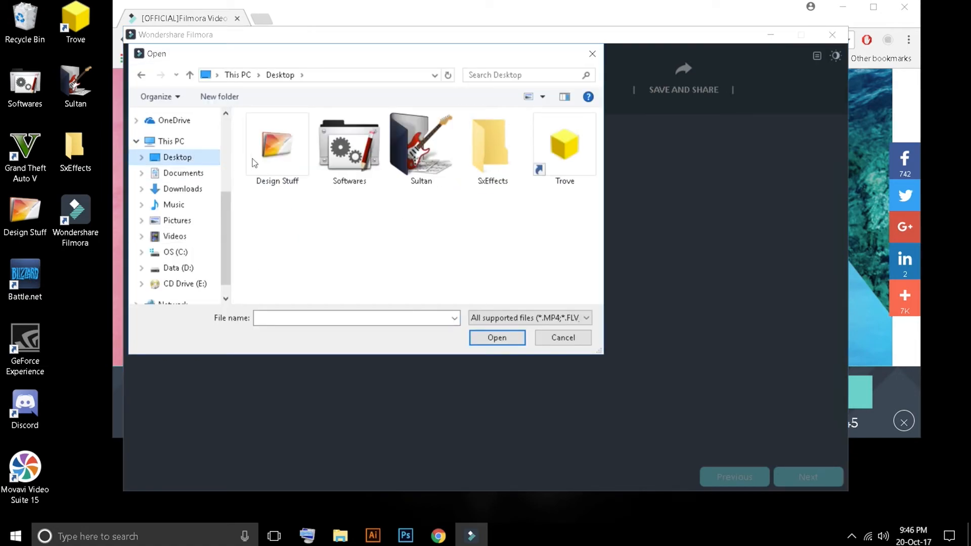
double_click(503, 162)
double_click(277, 152)
drag(572, 269, 293, 171)
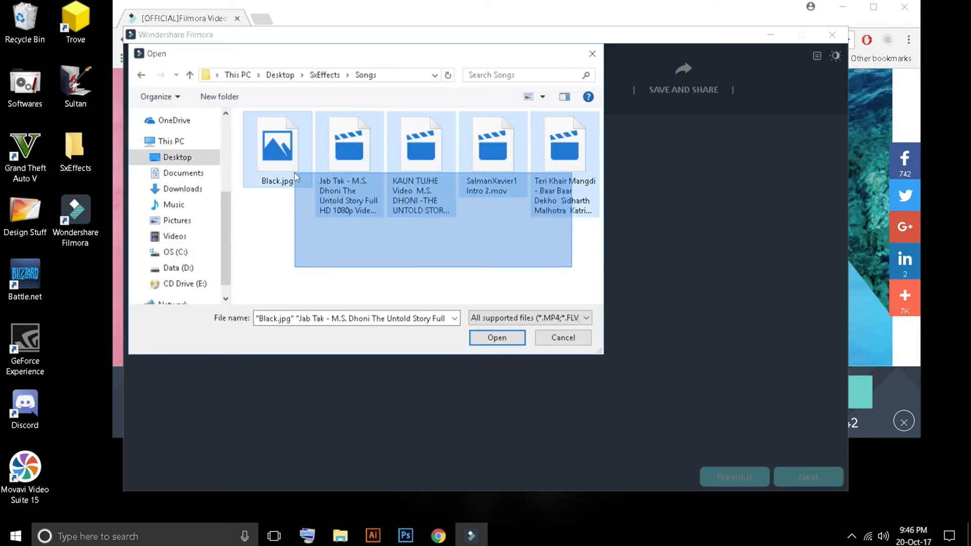
click(496, 335)
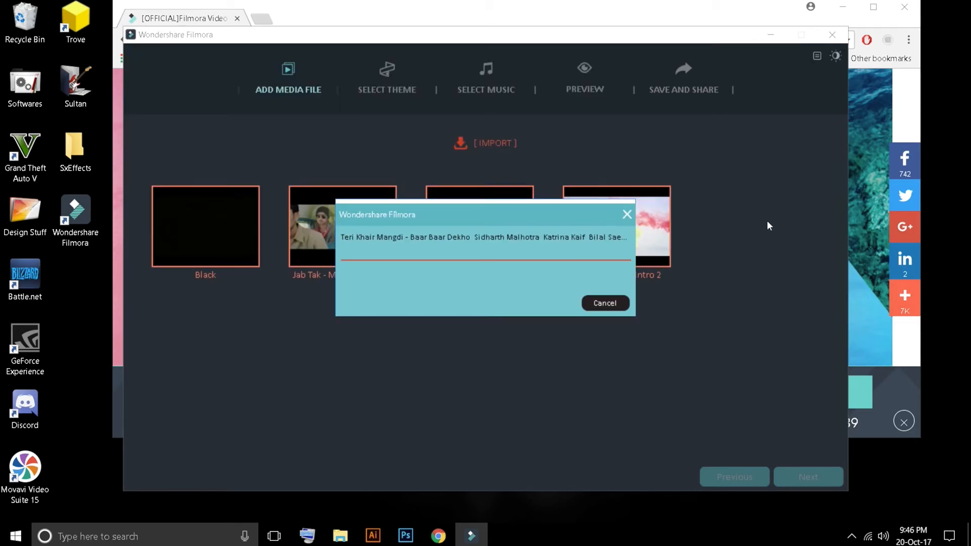
Step: Look through the preset music and the available themes, and play the preview of the Simple theme
click(485, 90)
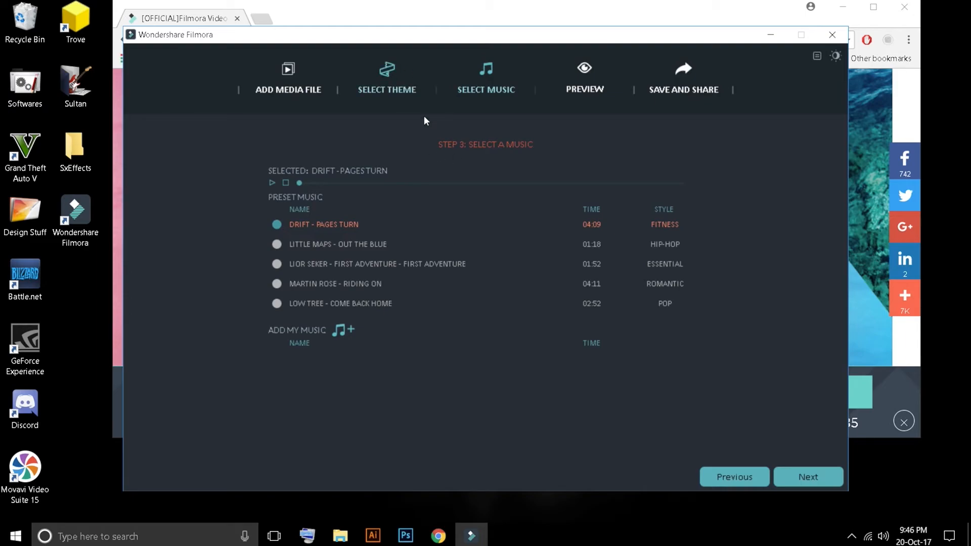
click(372, 89)
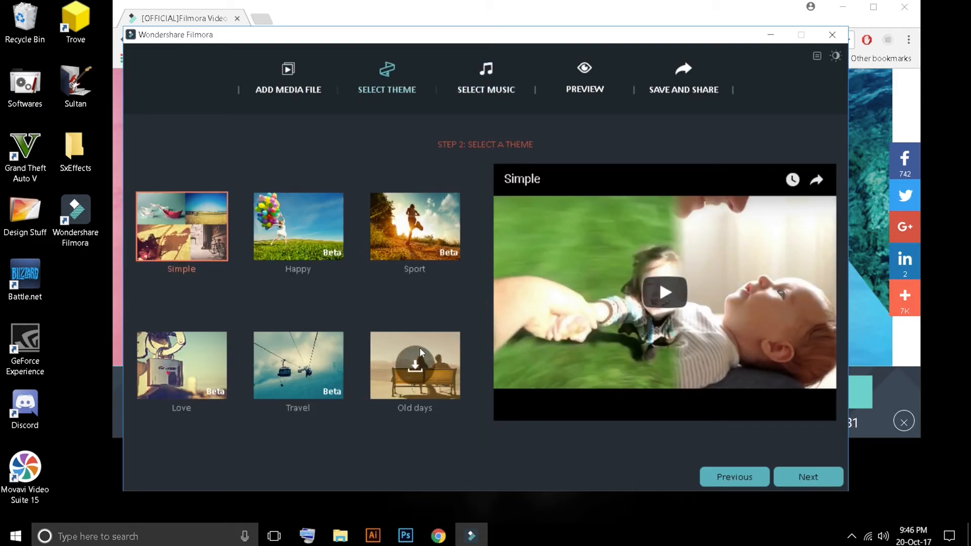
click(663, 293)
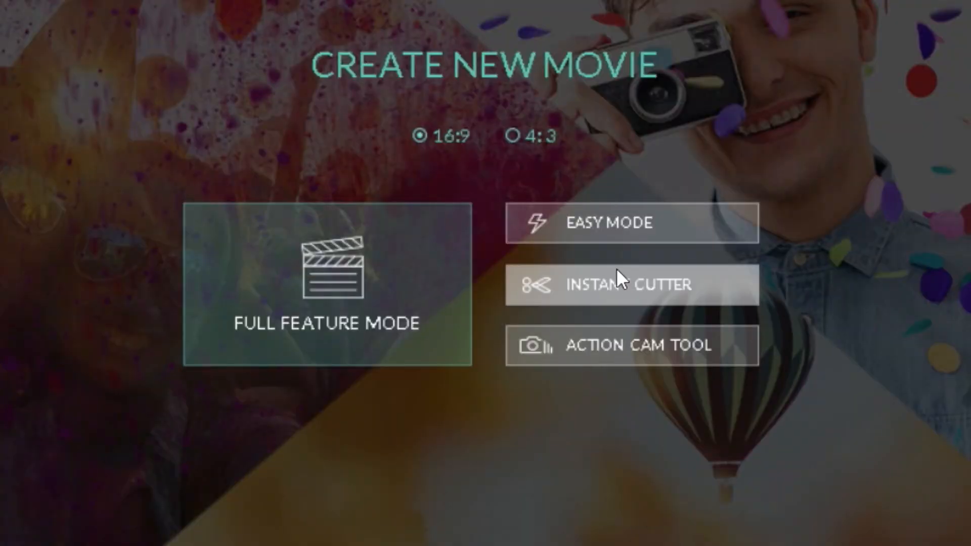
Step: Load the Intro 2 .mov clip in Instant Cutter, trim it from 00:00:06.08 to 00:00:09.09, and quit without exporting
click(652, 280)
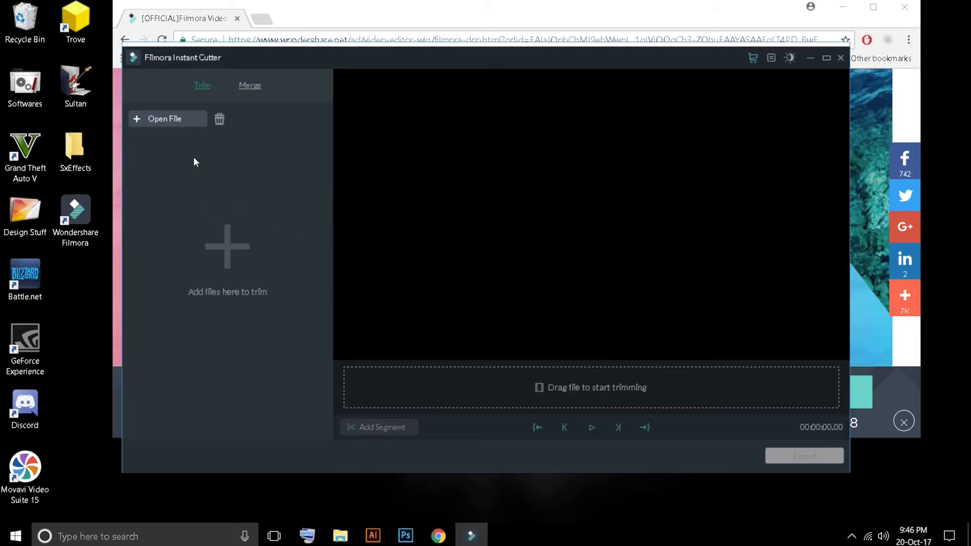
click(183, 118)
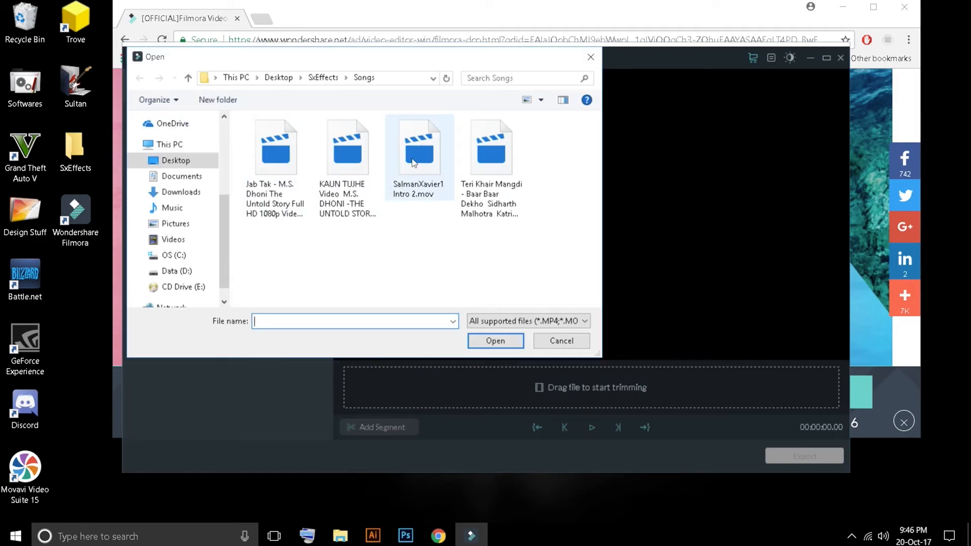
double_click(414, 162)
drag(344, 366, 556, 362)
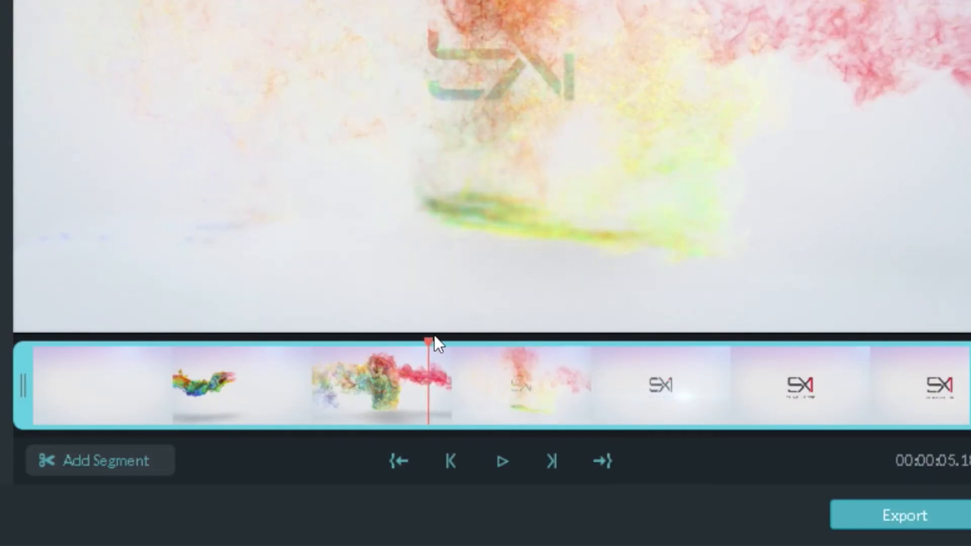
drag(435, 337, 559, 333)
drag(22, 386, 453, 386)
drag(965, 386, 681, 386)
drag(664, 339, 638, 374)
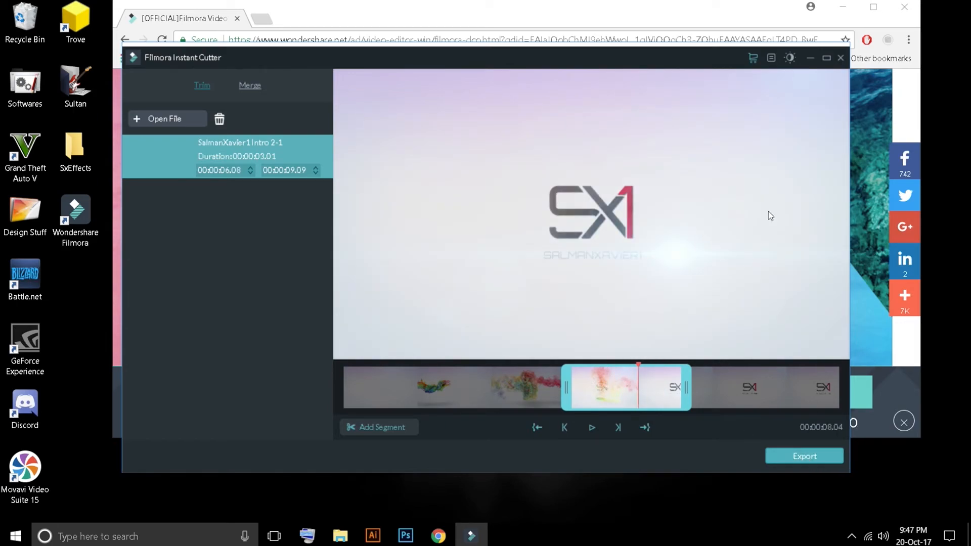
click(841, 58)
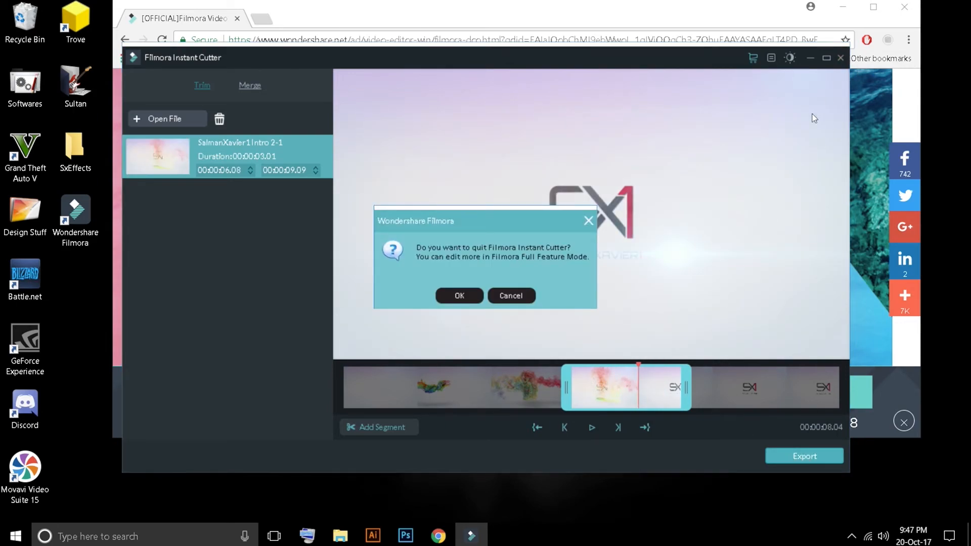
click(461, 296)
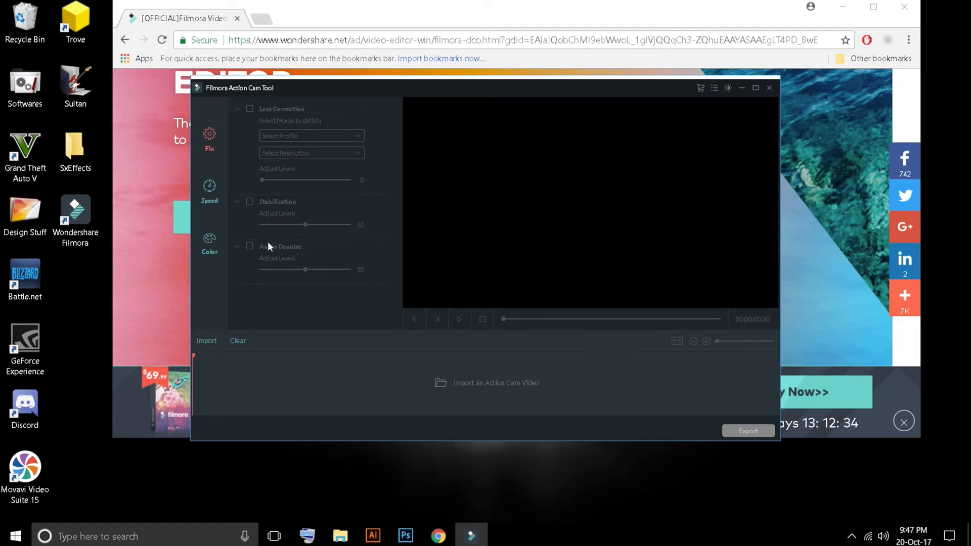
Step: Leave the Action Cam Tool for Full Feature Mode and dismiss the Message Center
click(769, 88)
click(457, 295)
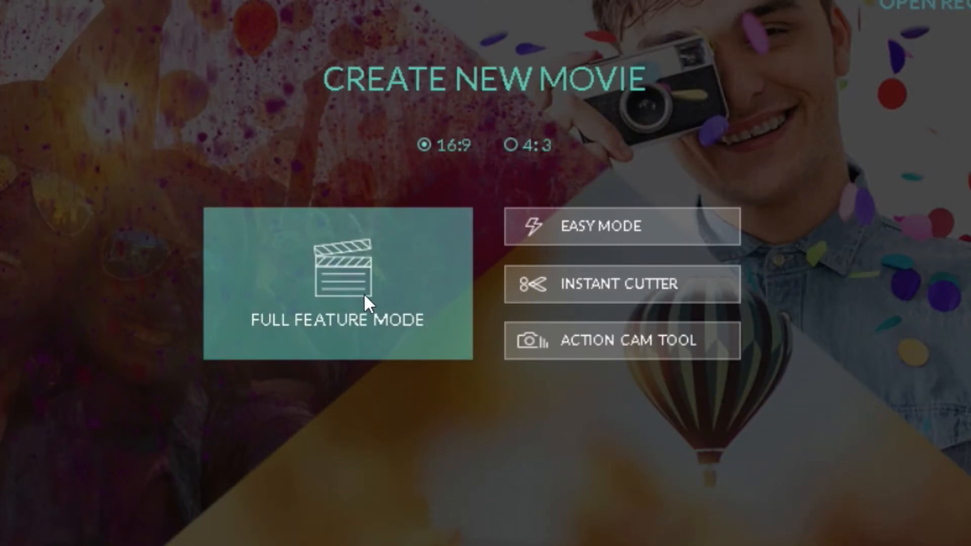
click(366, 262)
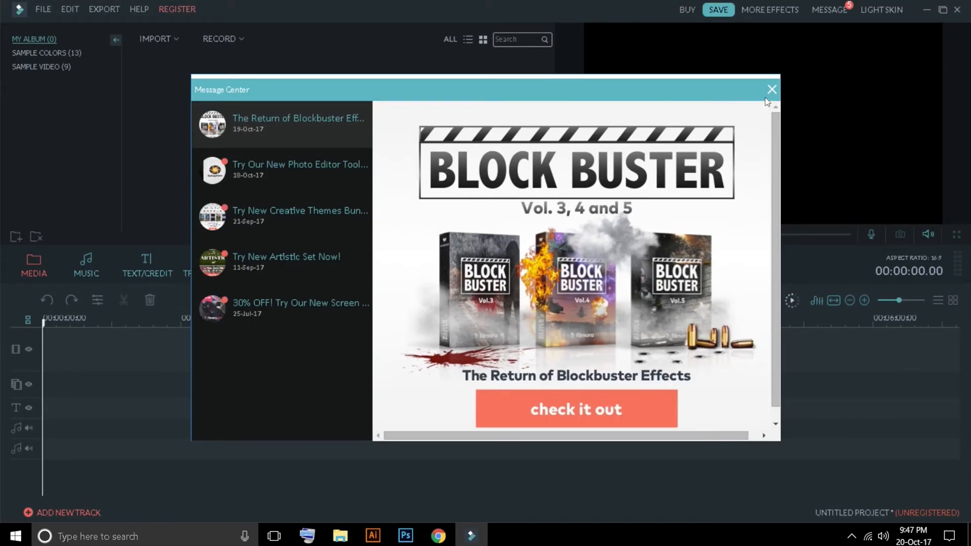
click(771, 90)
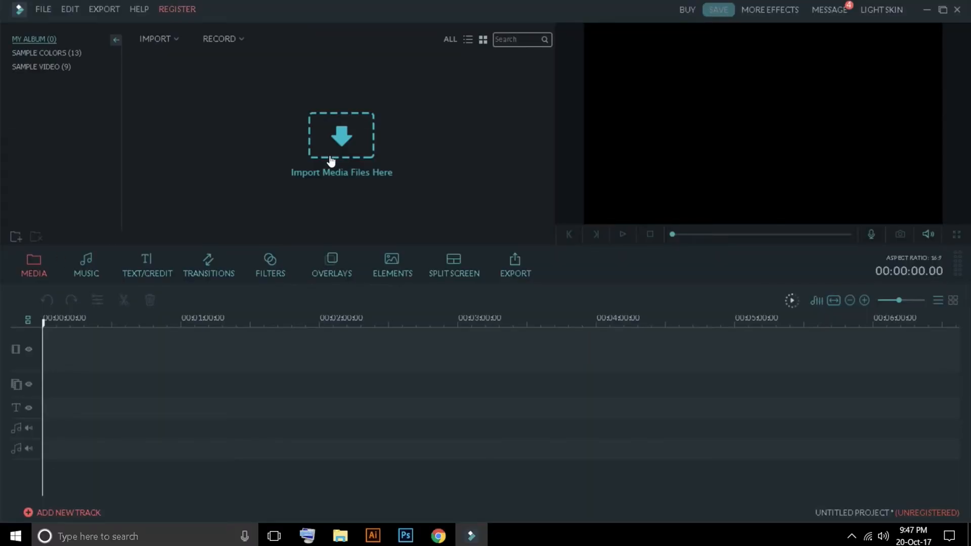
Step: Import the Black image and the four videos from the SxEffects Songs folder into the media album
click(328, 149)
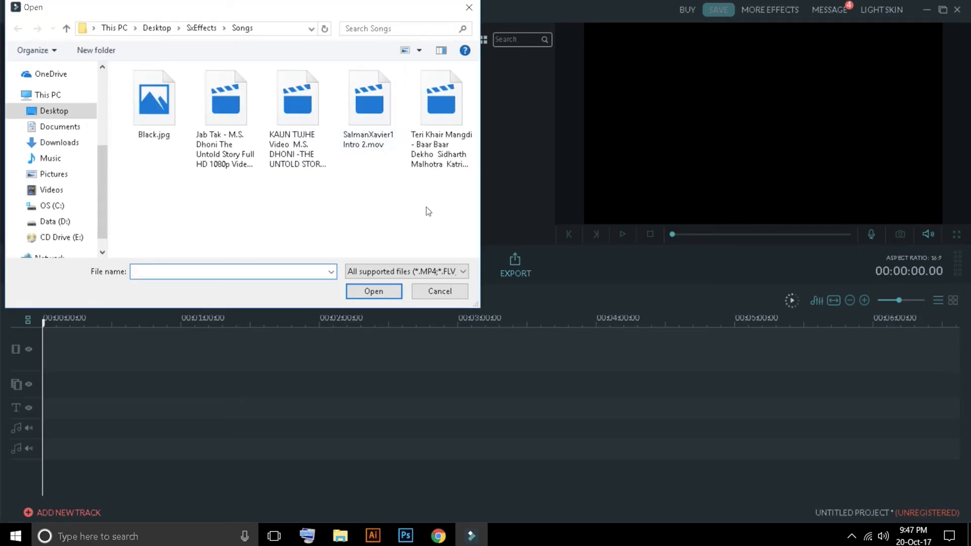
click(54, 110)
double_click(141, 107)
drag(430, 215, 161, 109)
click(374, 291)
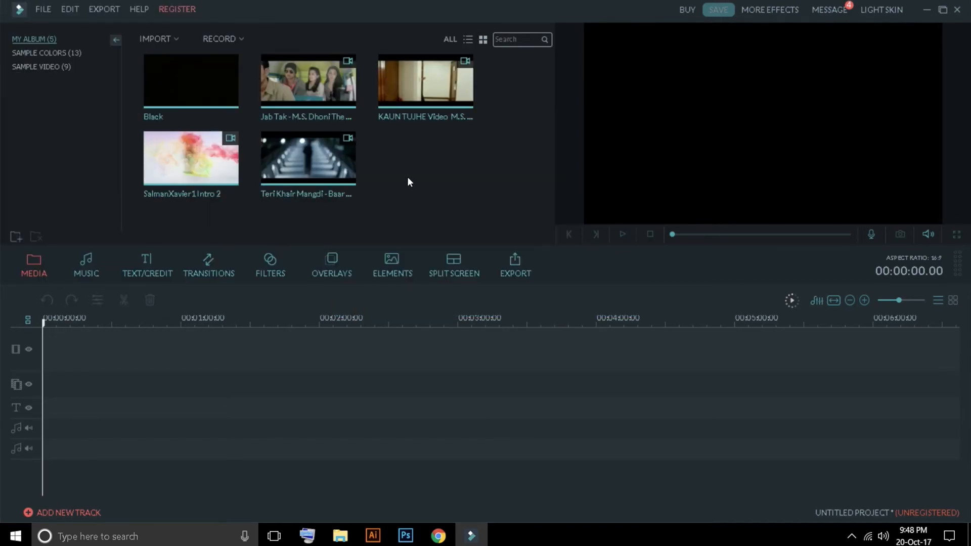
Step: Place the KAUN TUJHE video at the start of the main video track and a second copy on the overlay track below
drag(429, 81, 69, 331)
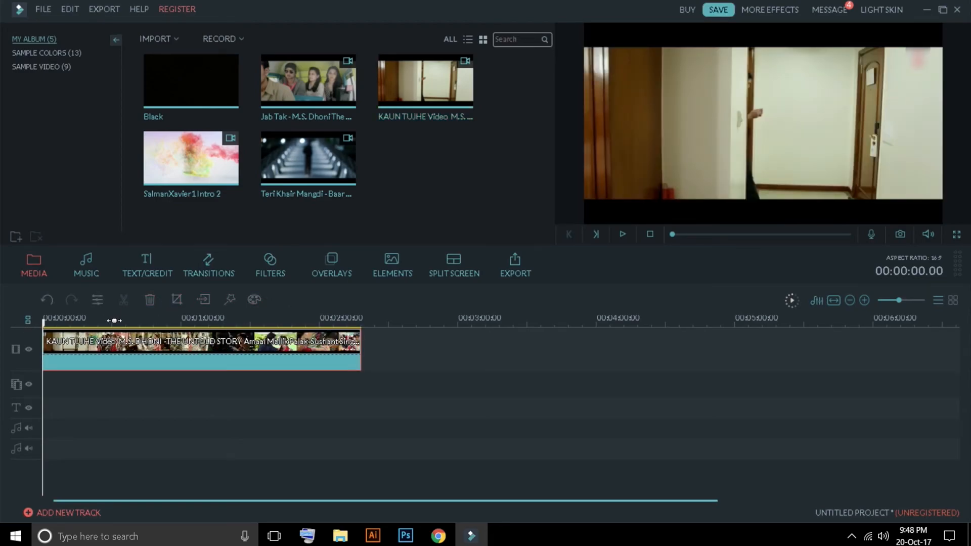
mouse_move(51, 320)
mouse_down()
mouse_move(134, 320)
mouse_move(51, 322)
mouse_up()
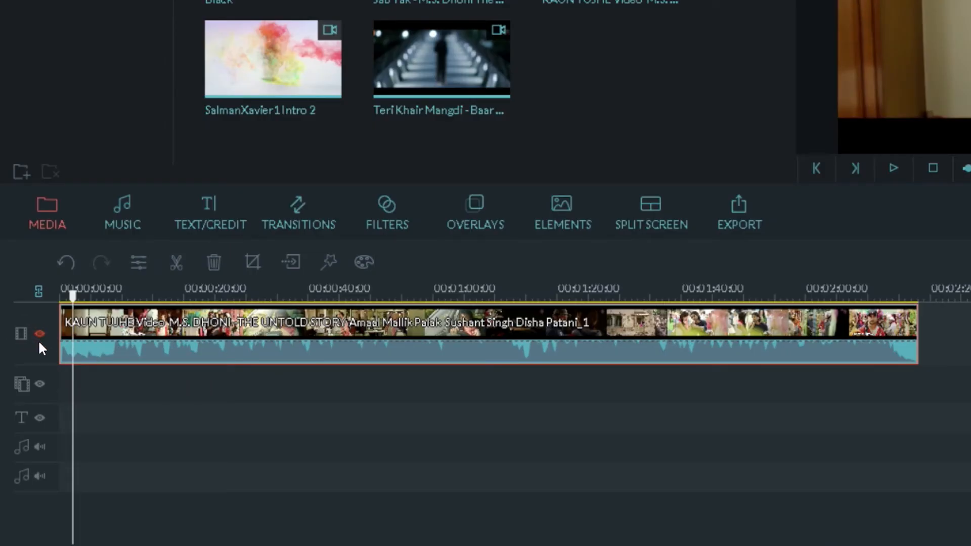
mouse_move(64, 336)
mouse_down()
mouse_move(369, 364)
mouse_move(207, 403)
mouse_move(156, 440)
mouse_move(184, 378)
mouse_up()
drag(311, 387, 187, 390)
click(60, 294)
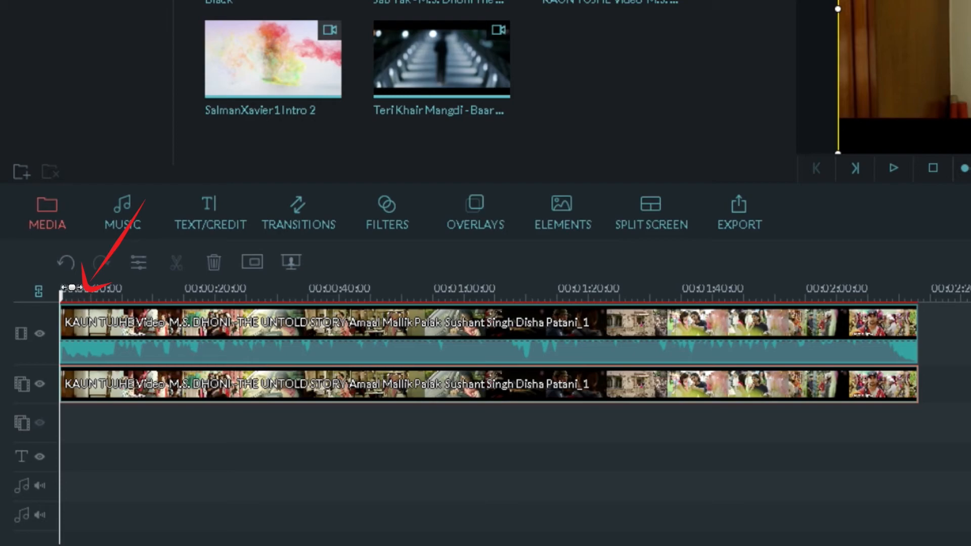
Step: Scrub through the timeline and examine the colour and speed settings of the clip on the main video track
drag(61, 294, 93, 297)
click(192, 324)
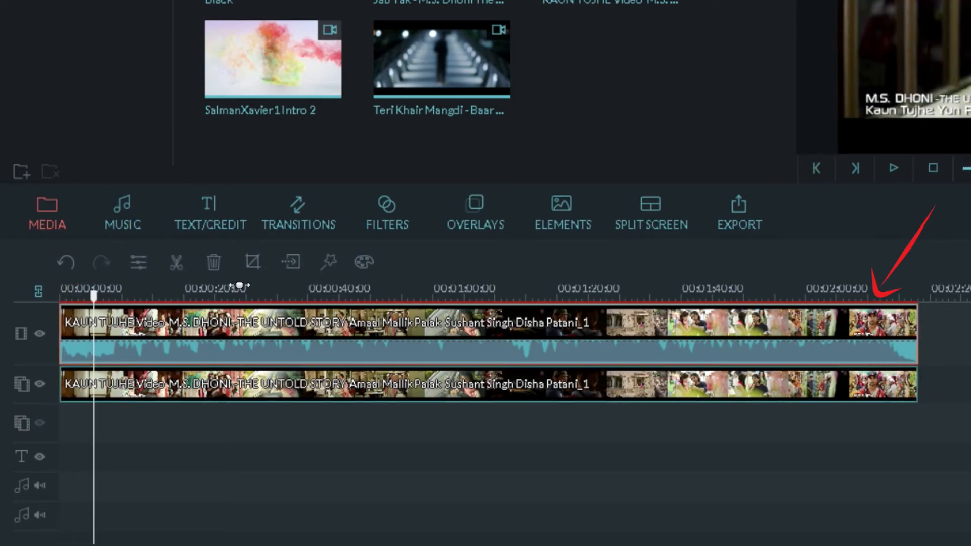
double_click(510, 326)
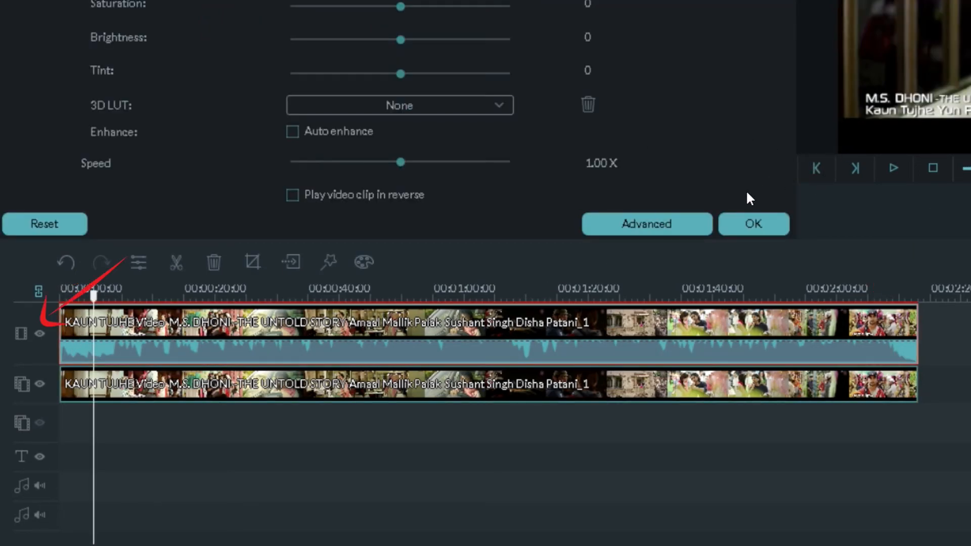
click(752, 223)
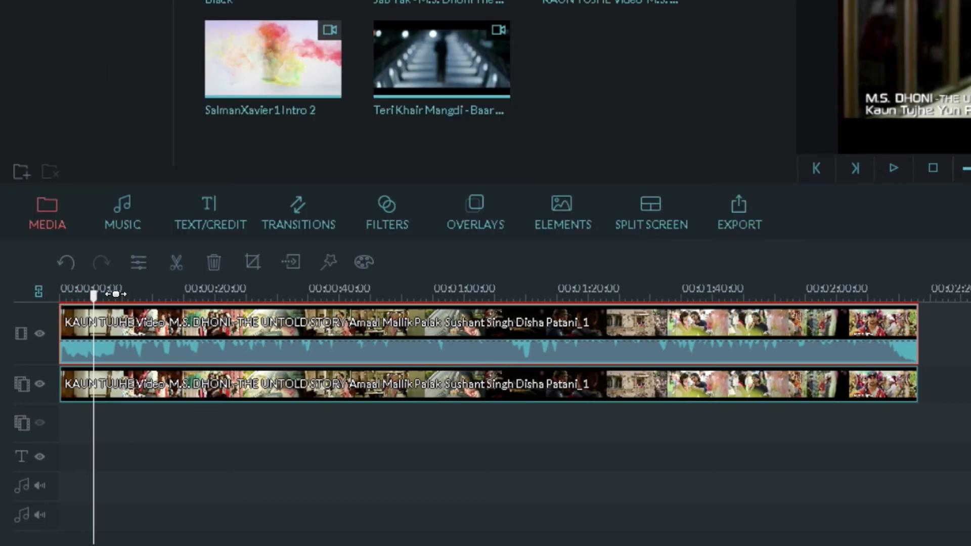
drag(94, 293, 160, 299)
double_click(258, 333)
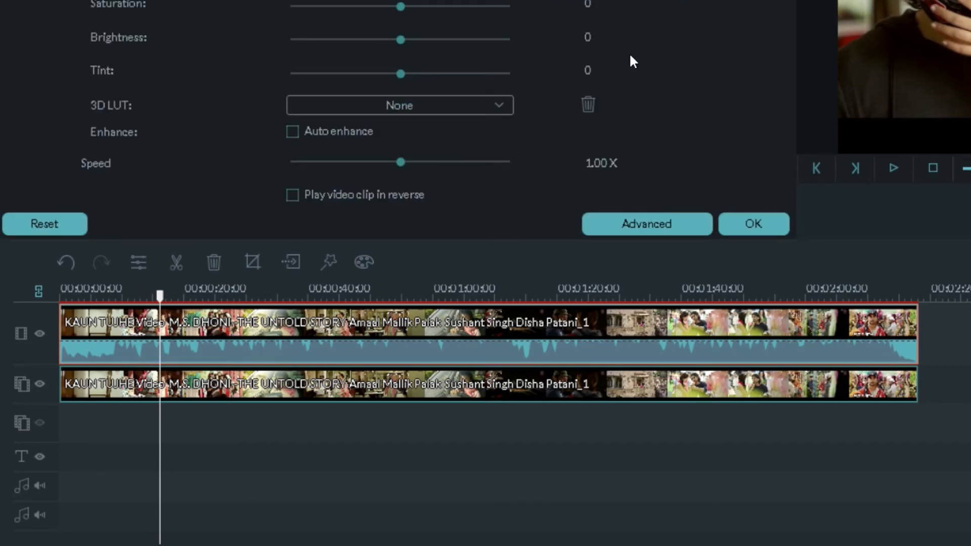
click(753, 223)
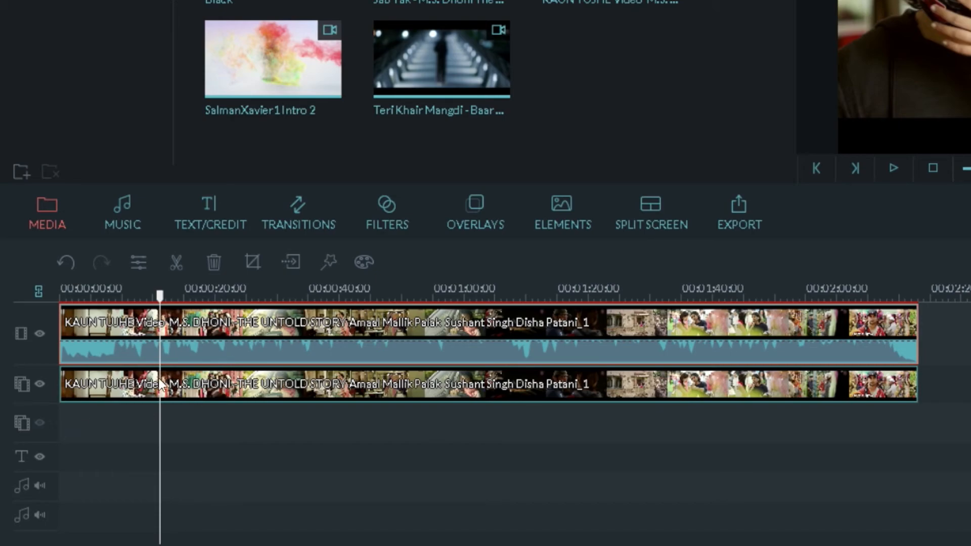
Step: Place the Jab Tak video at the start of the second overlay track, beneath the two KAUN TUJHE clips
mouse_move(463, 92)
mouse_down()
mouse_move(310, 423)
mouse_move(76, 435)
mouse_move(62, 426)
mouse_up()
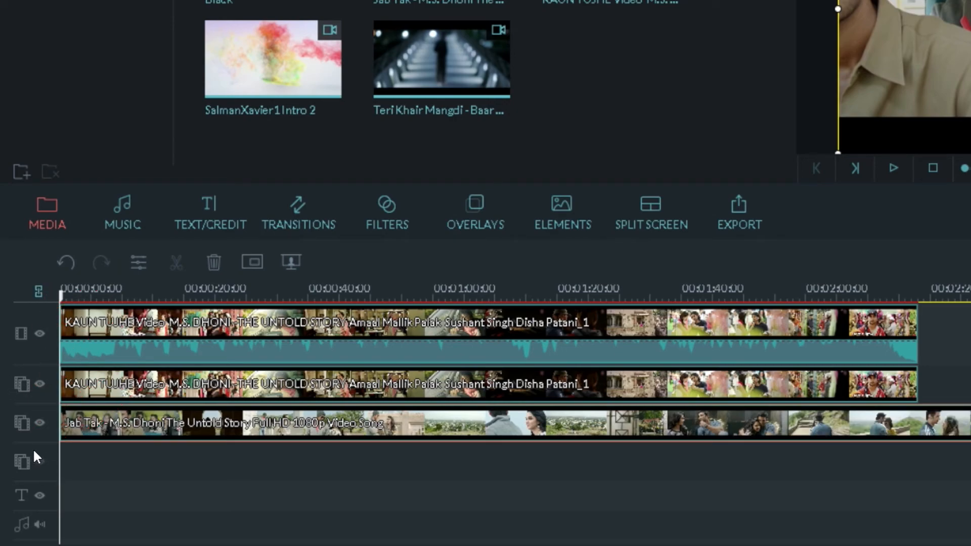
Step: Delete the Jab Tak clip and the second KAUN TUJHE clip from the overlay tracks
right_click(113, 419)
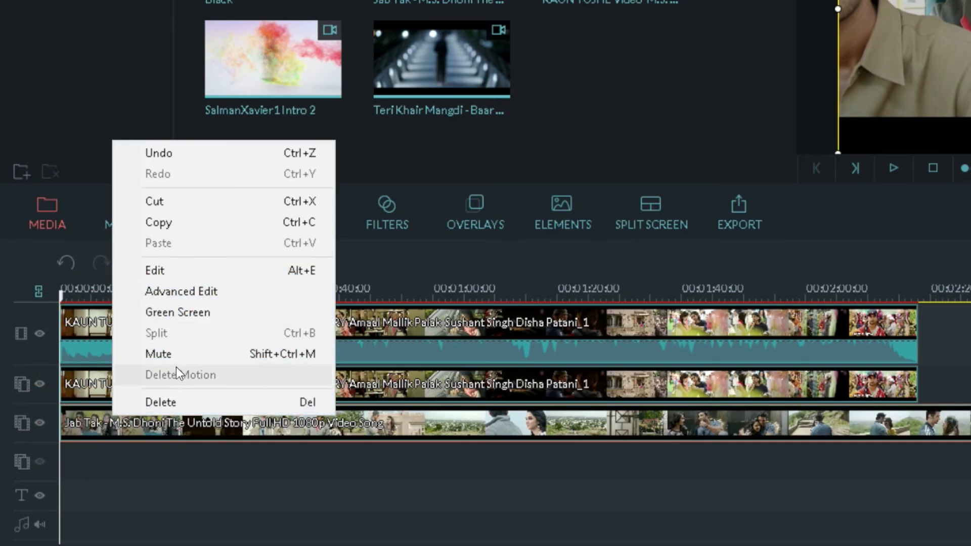
click(169, 408)
right_click(183, 384)
click(230, 366)
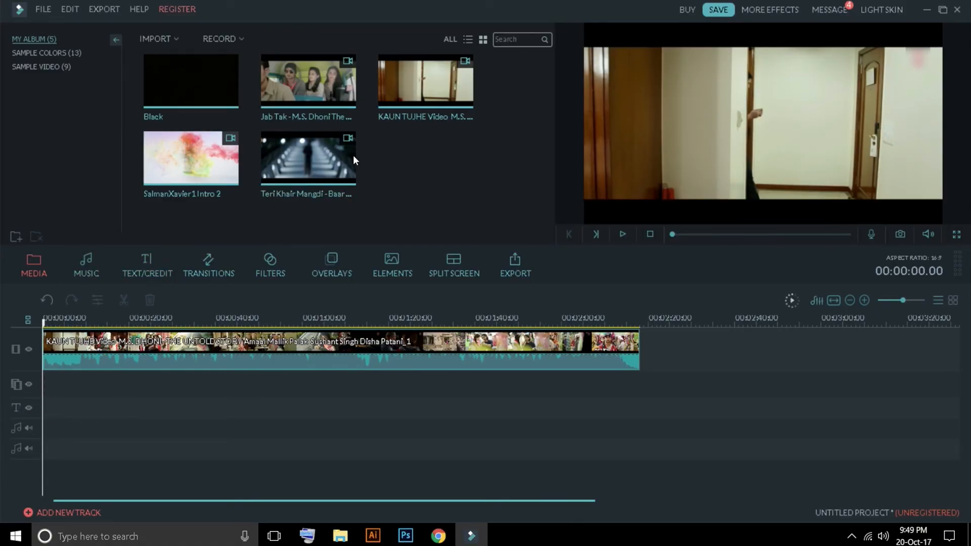
Step: Import the Sound Of Love - Aftermorning Mashup song and place a copy at the start of each of the two audio tracks
click(341, 536)
click(158, 39)
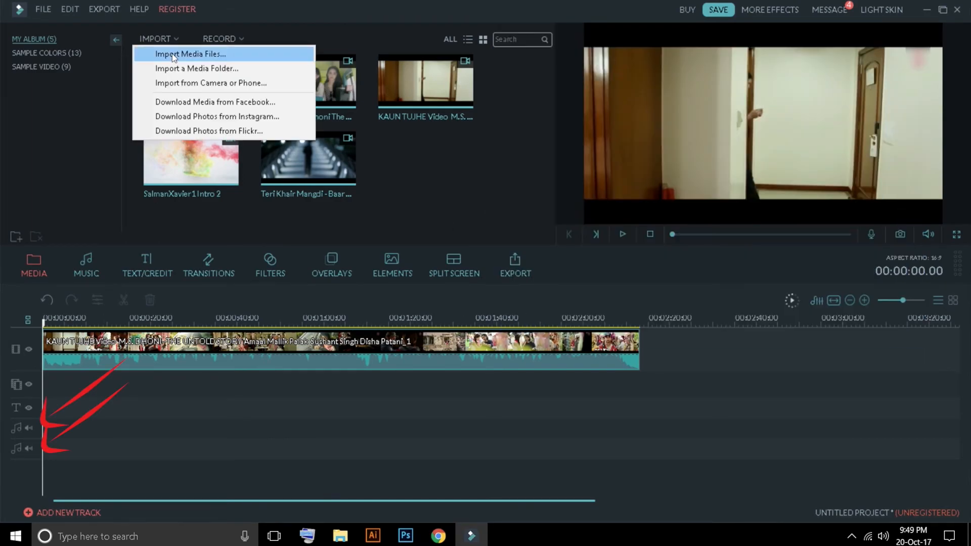
click(174, 54)
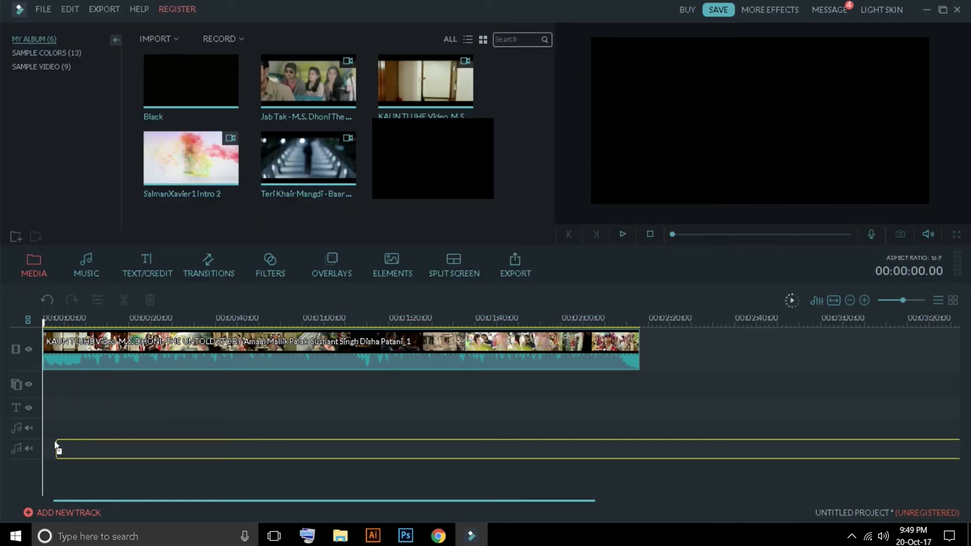
drag(55, 442, 77, 426)
drag(426, 158, 40, 465)
drag(149, 454, 132, 453)
Step: Delete both Sound Of Love clips from the audio tracks
right_click(131, 453)
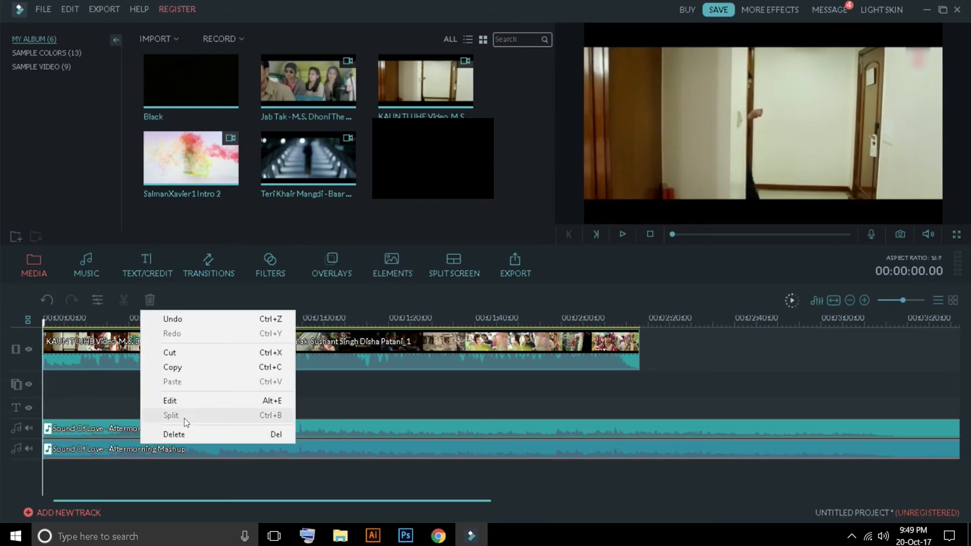
click(174, 433)
click(168, 435)
key(Delete)
right_click(192, 364)
click(132, 389)
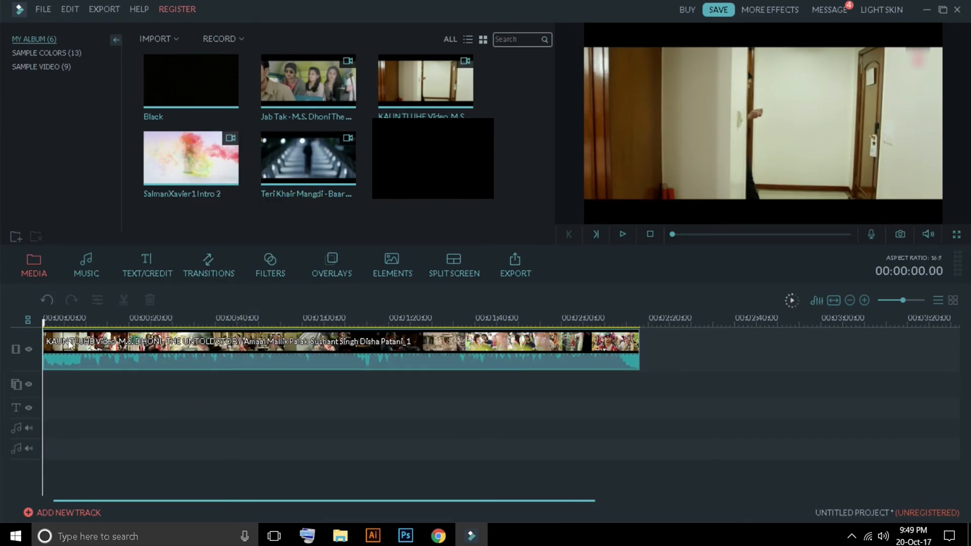
Step: Undo the last audio clip deletion and delete the Sound Of Love clip from the first audio track again
click(86, 335)
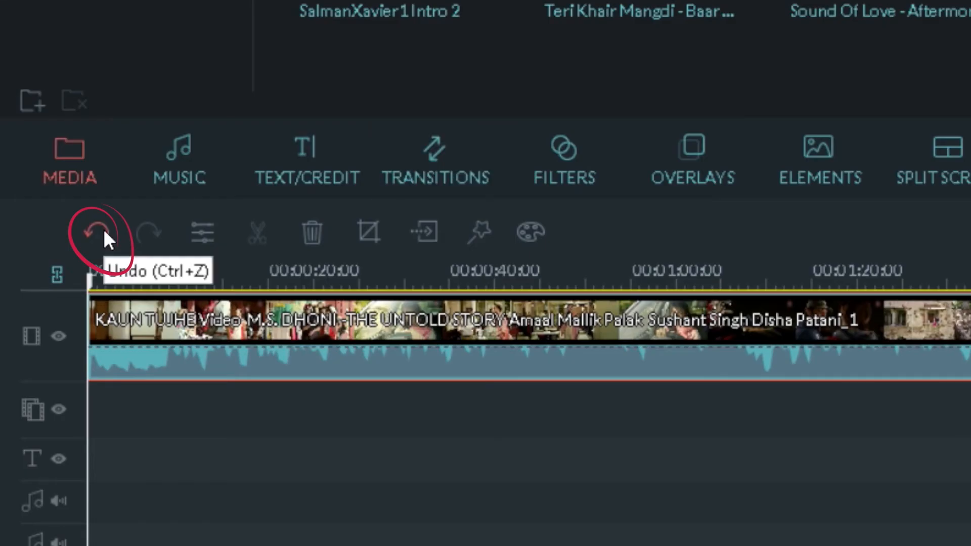
drag(43, 323, 60, 325)
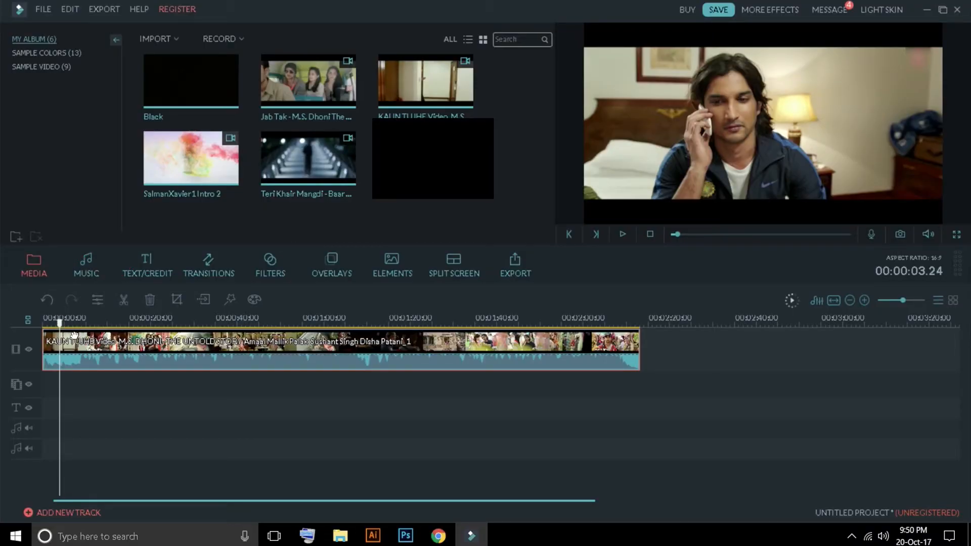
click(46, 300)
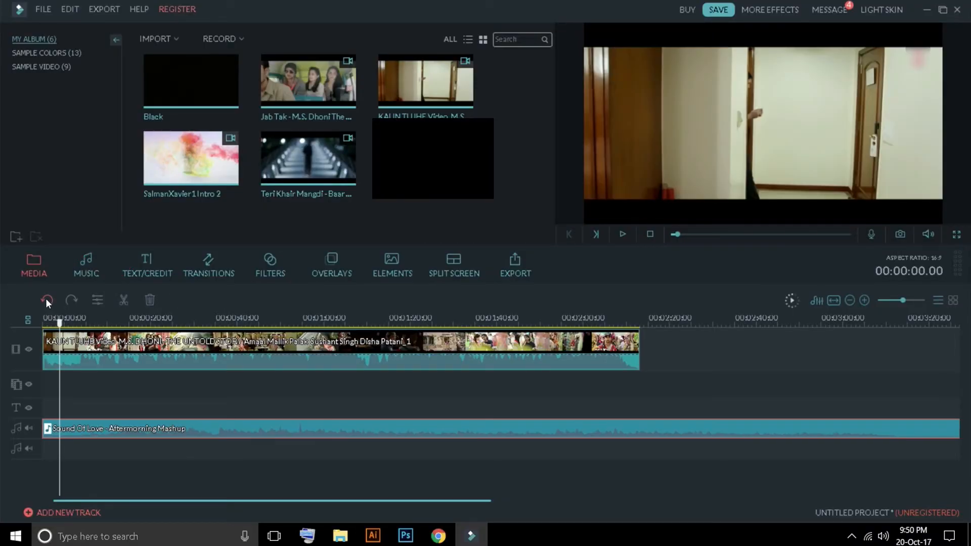
right_click(67, 428)
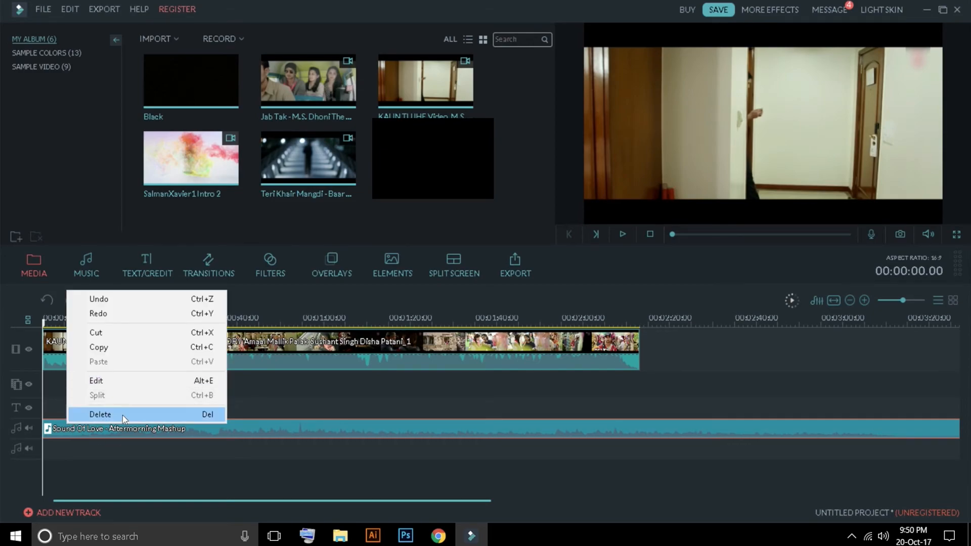
click(122, 416)
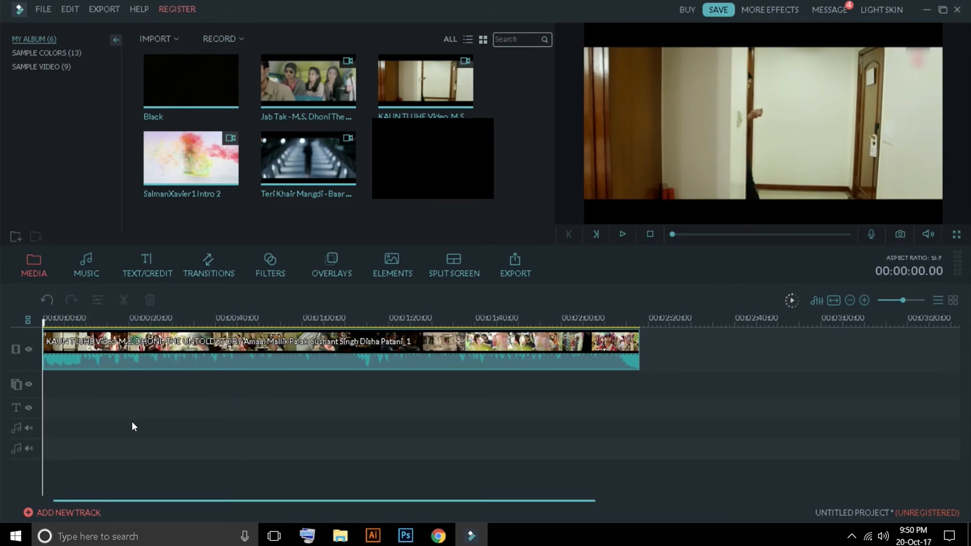
Step: Undo and redo the deletion of the Sound Of Love clip twice
click(48, 302)
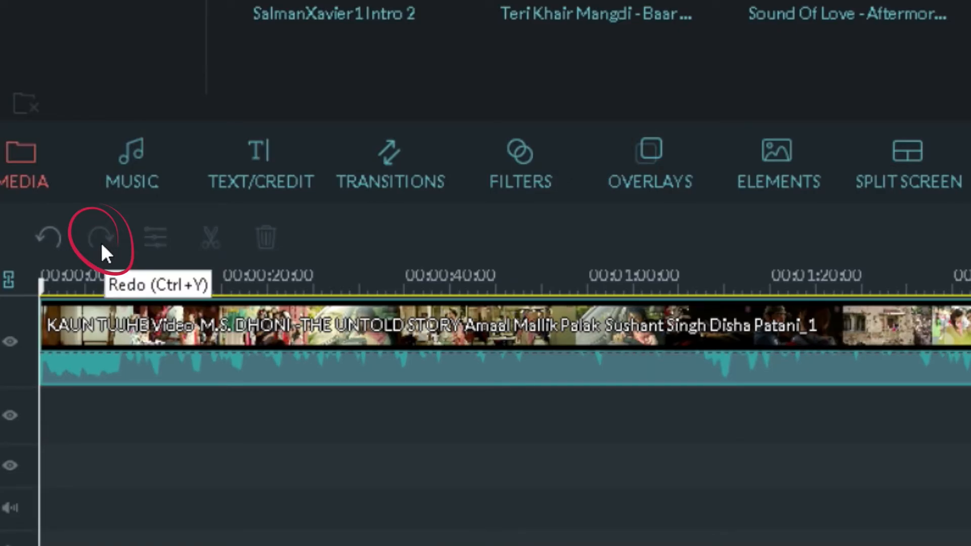
click(73, 301)
click(51, 302)
click(74, 300)
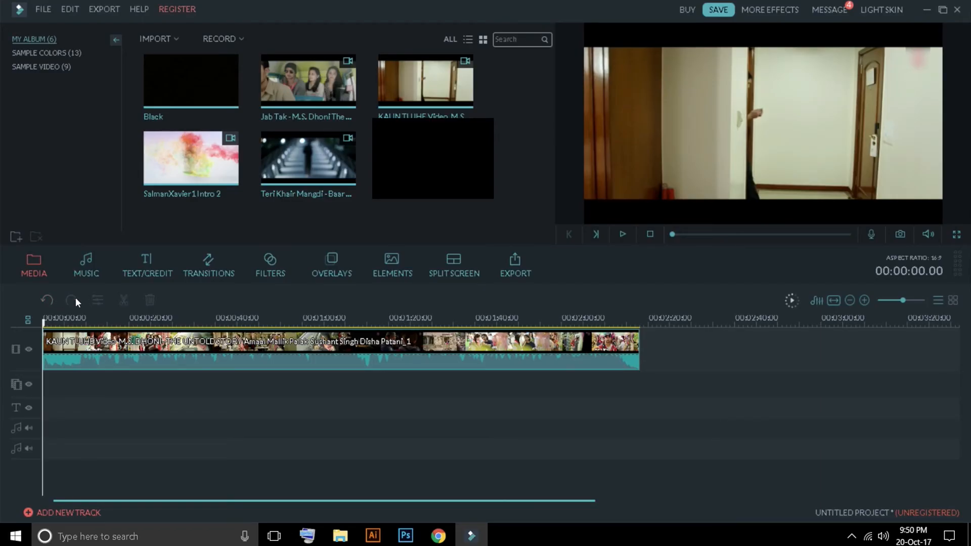
Step: Open the KAUN TUJHE clip's video settings and set contrast to -17, saturation to -18, brightness to 30 and tint to -9
click(99, 344)
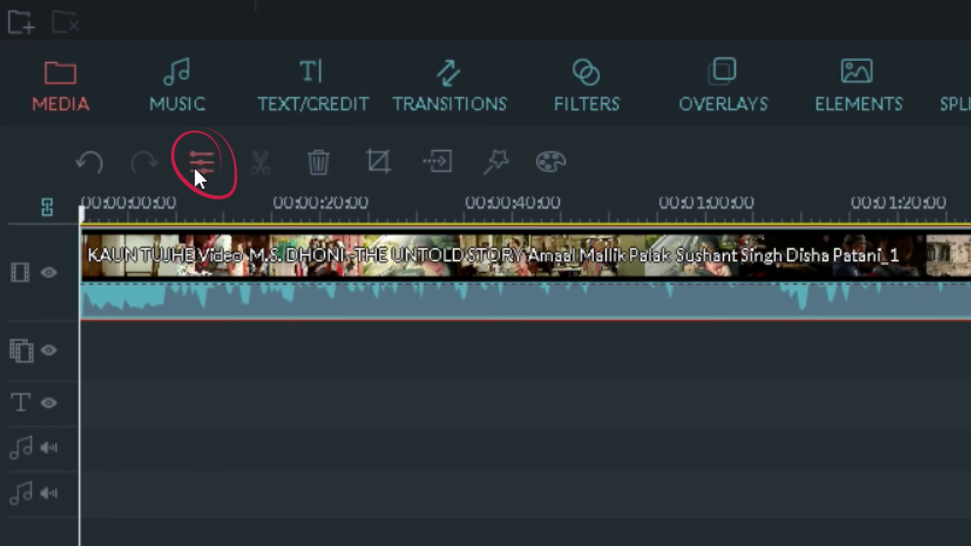
click(96, 301)
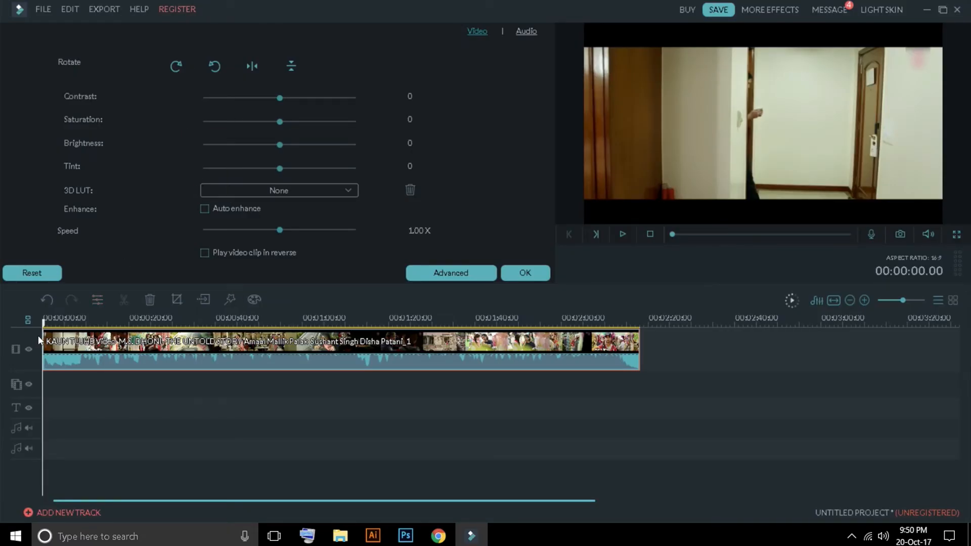
drag(48, 330, 57, 328)
drag(272, 98, 252, 175)
Step: Try the Game of Thrones 3D LUT on the clip, replace it with 007 Series, and enable Auto enhance
click(278, 190)
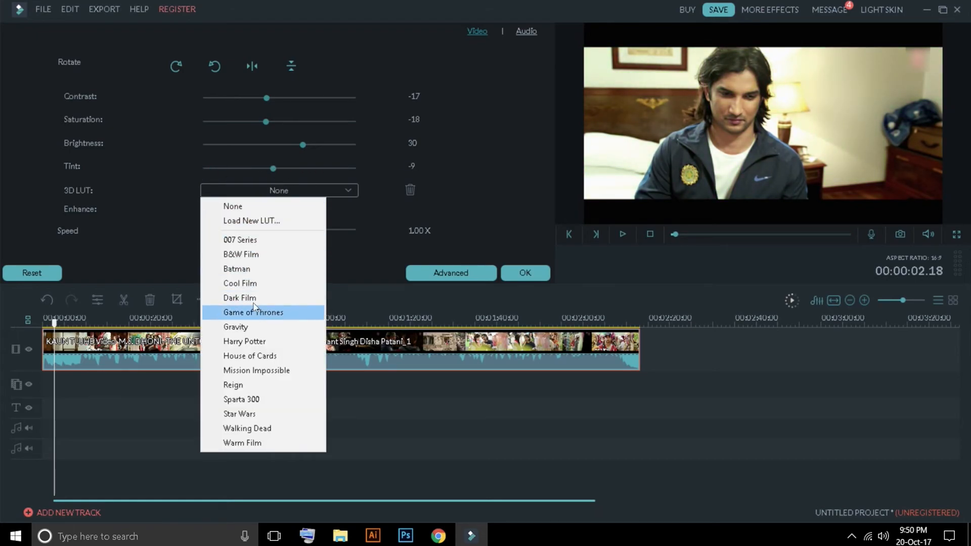
click(281, 312)
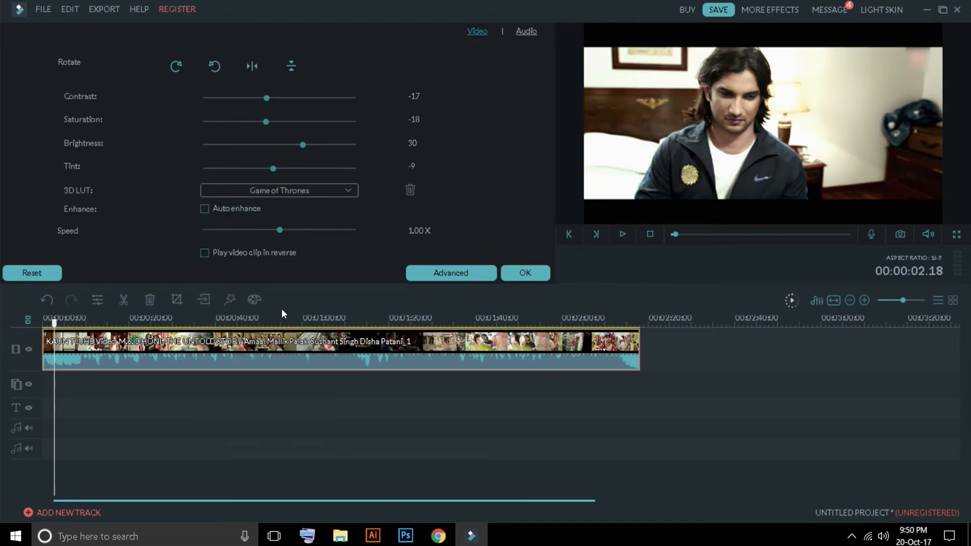
click(290, 195)
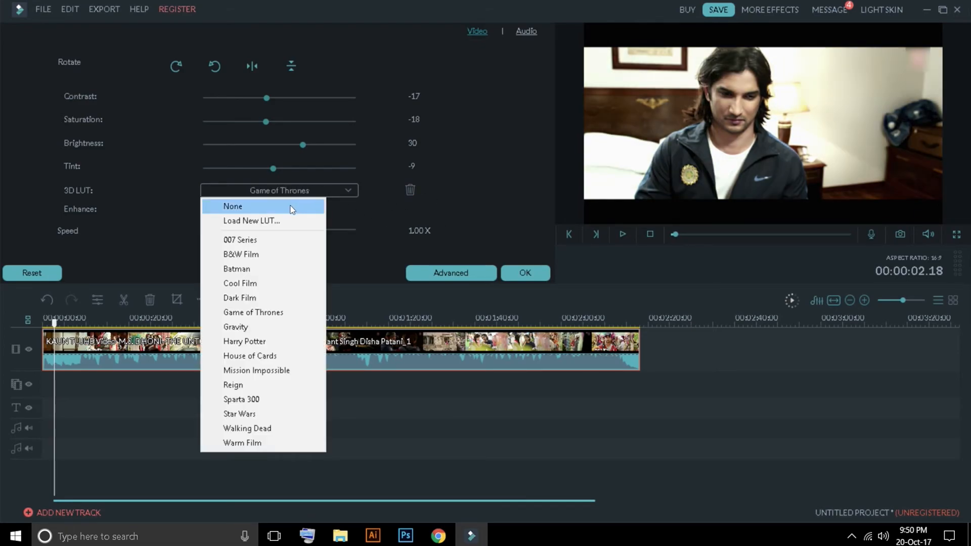
click(274, 241)
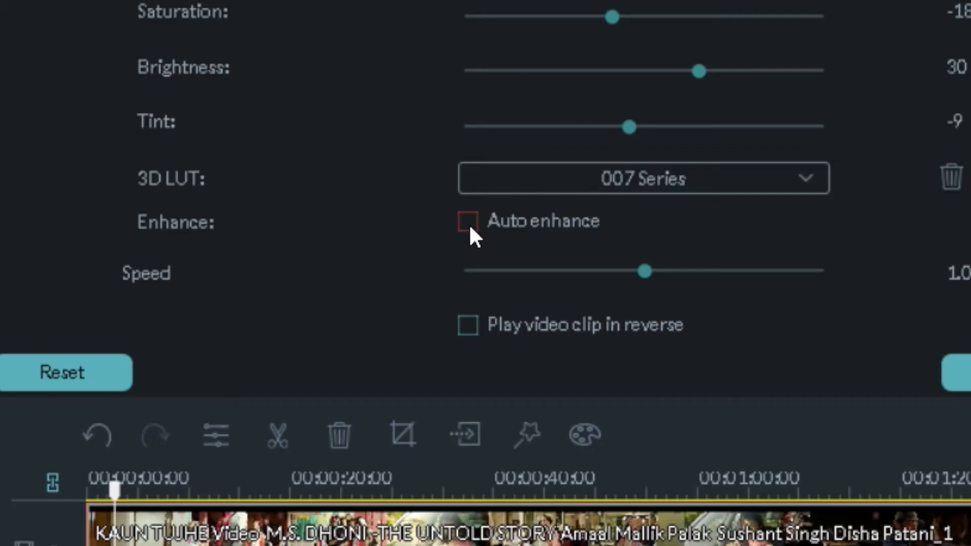
click(205, 210)
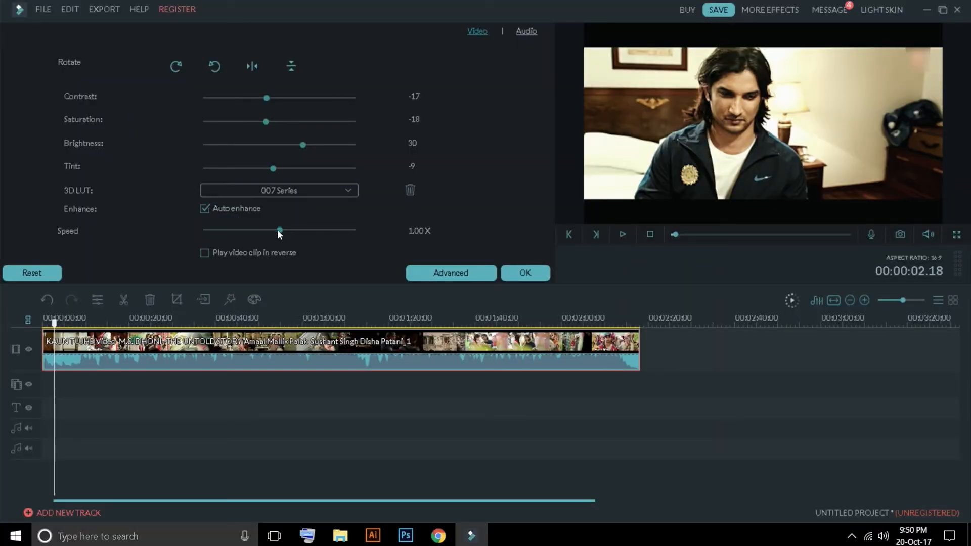
Step: Play the colour-adjusted clip from near its start to check how it looks
mouse_move(60, 323)
mouse_down()
mouse_move(72, 322)
mouse_move(52, 323)
mouse_up()
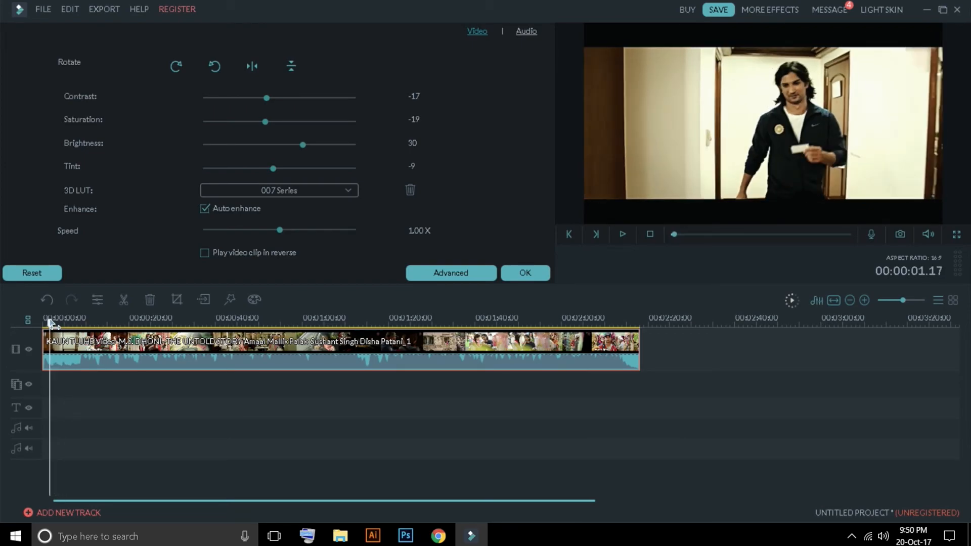
click(616, 235)
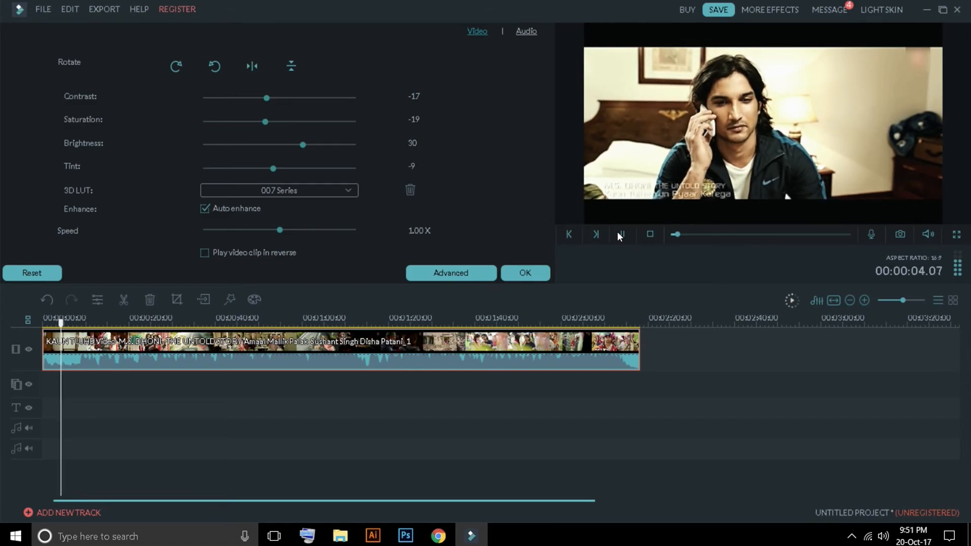
click(625, 233)
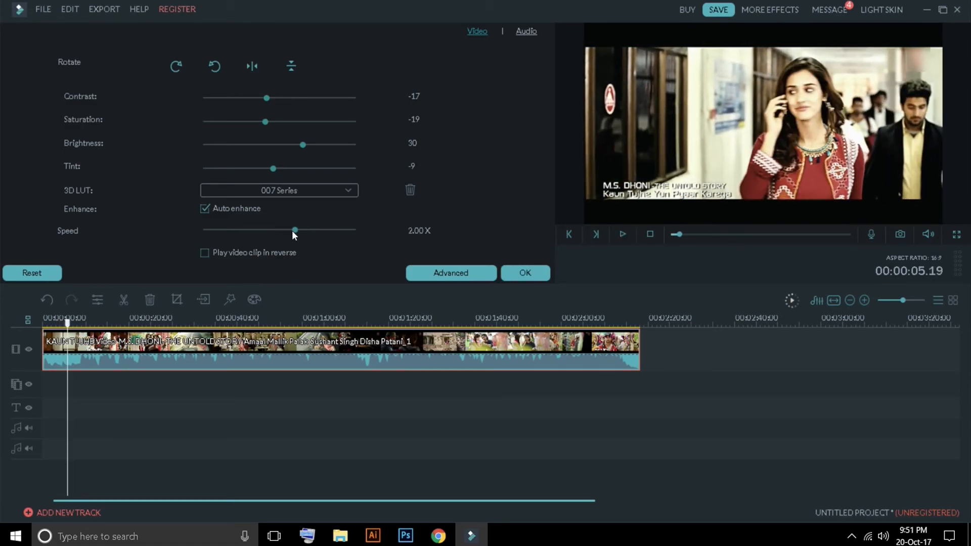
Step: Set the clip's speed to 3.00X and preview the faster playback
drag(308, 229, 315, 228)
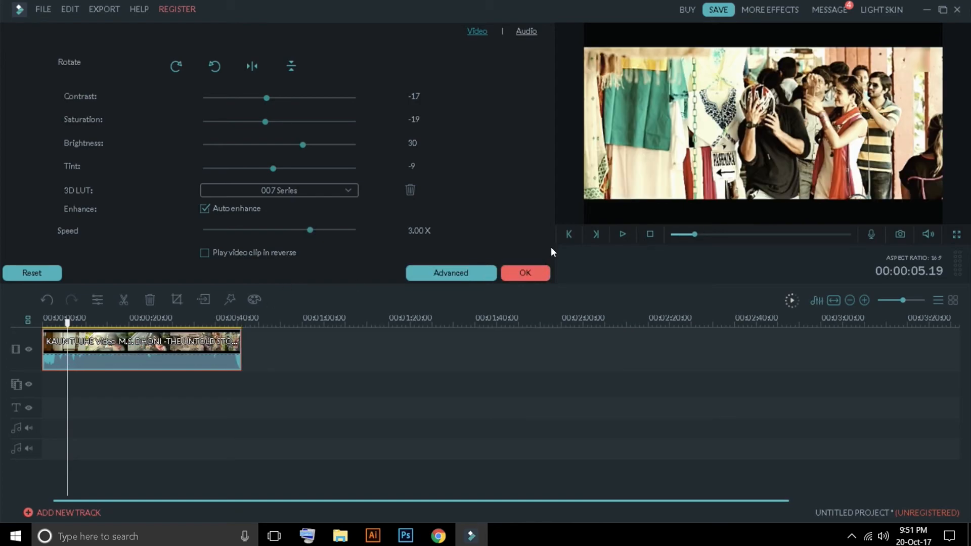
click(621, 234)
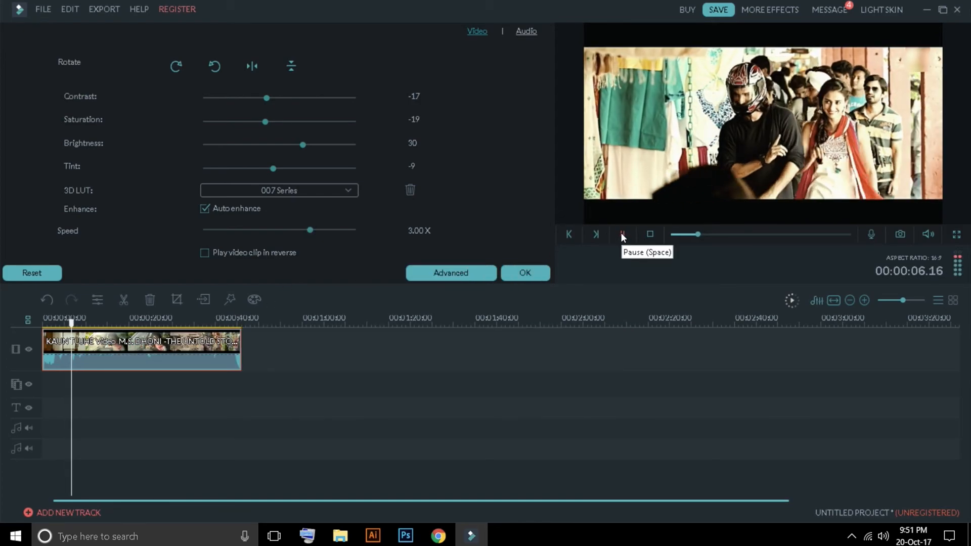
click(622, 235)
Step: Set the clip's speed to 0.25X and preview the slow-motion playback
drag(307, 230, 237, 231)
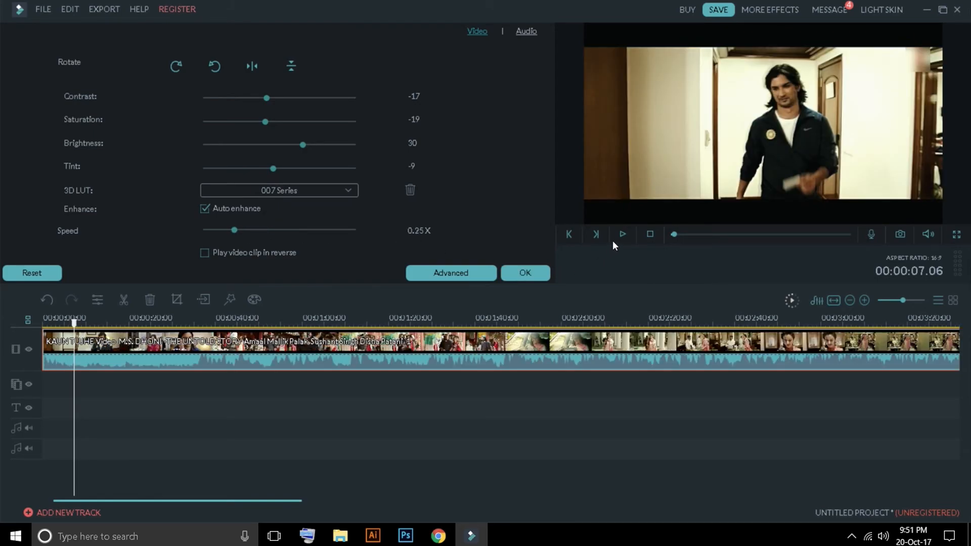
click(623, 235)
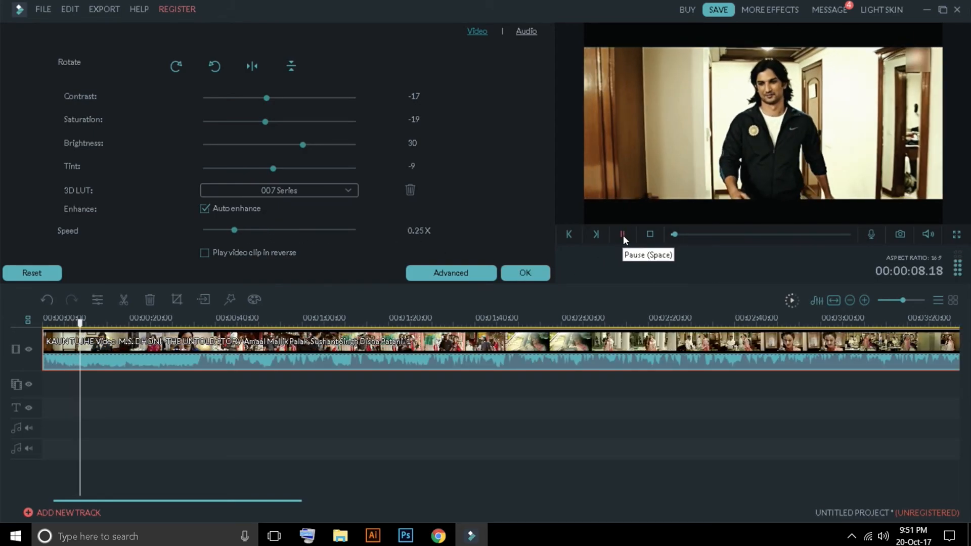
click(623, 235)
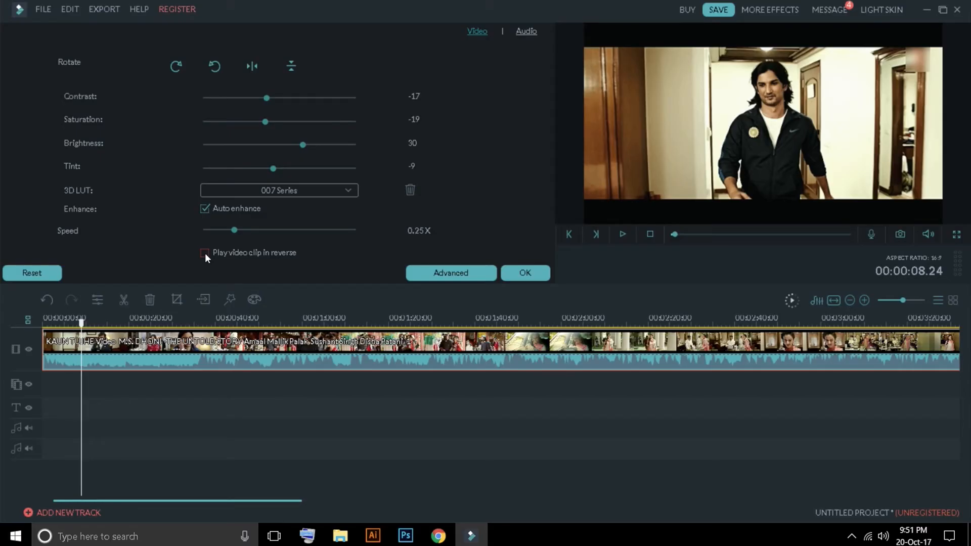
click(333, 195)
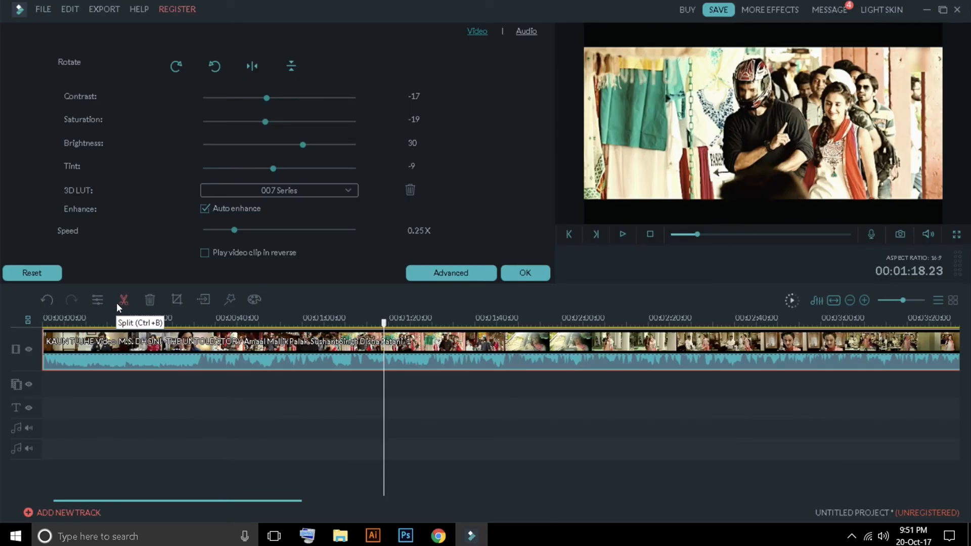
Step: Split the KAUN TUJHE clip at 00:00:16.03 and scrub across the cut
drag(384, 324, 89, 311)
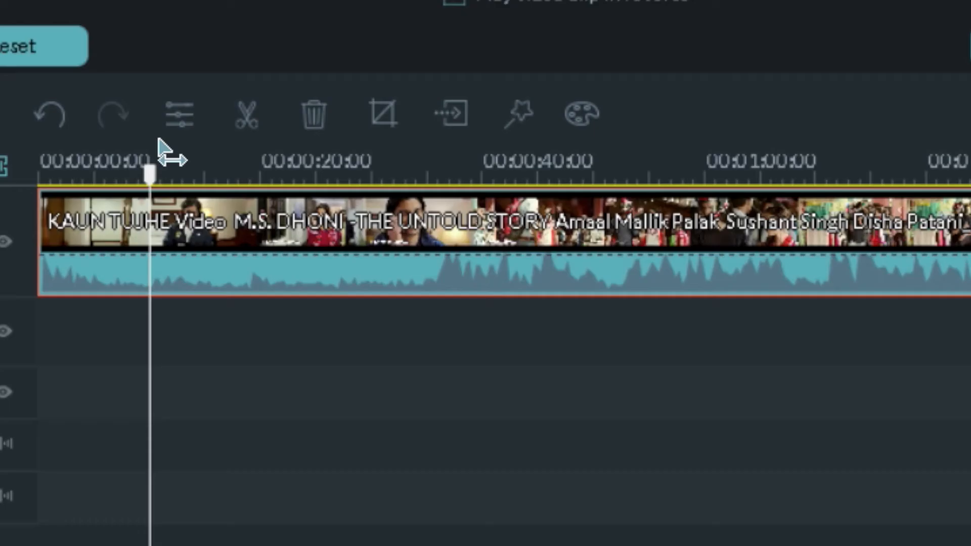
drag(158, 139, 217, 138)
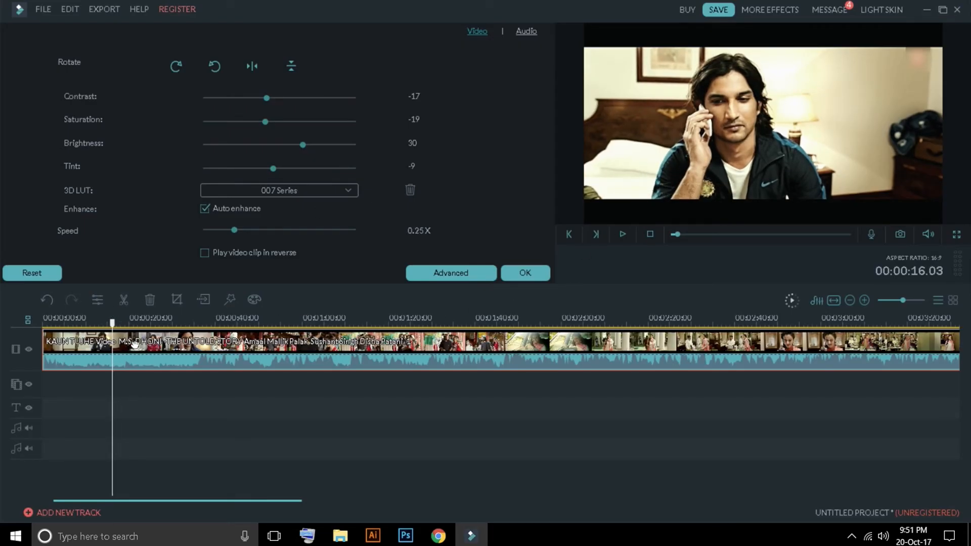
click(124, 299)
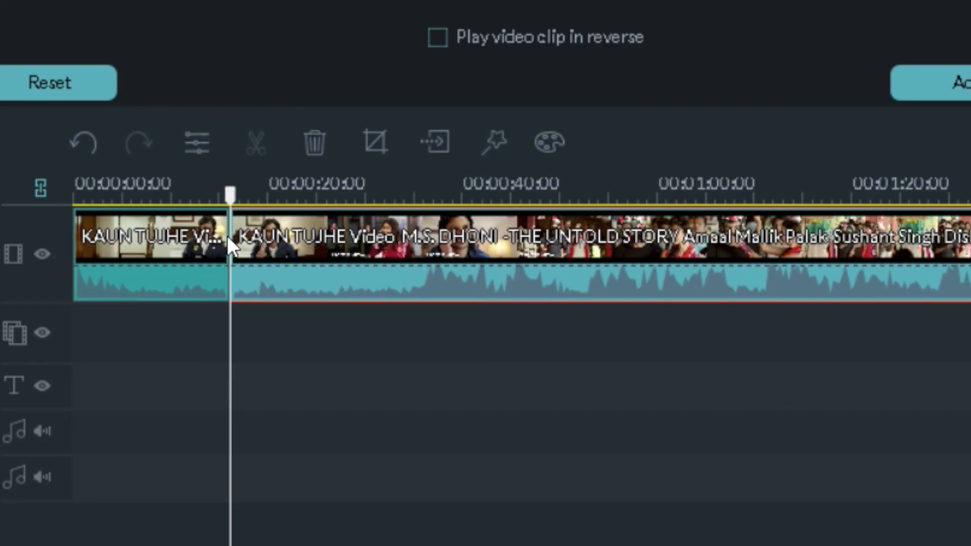
drag(228, 207, 265, 203)
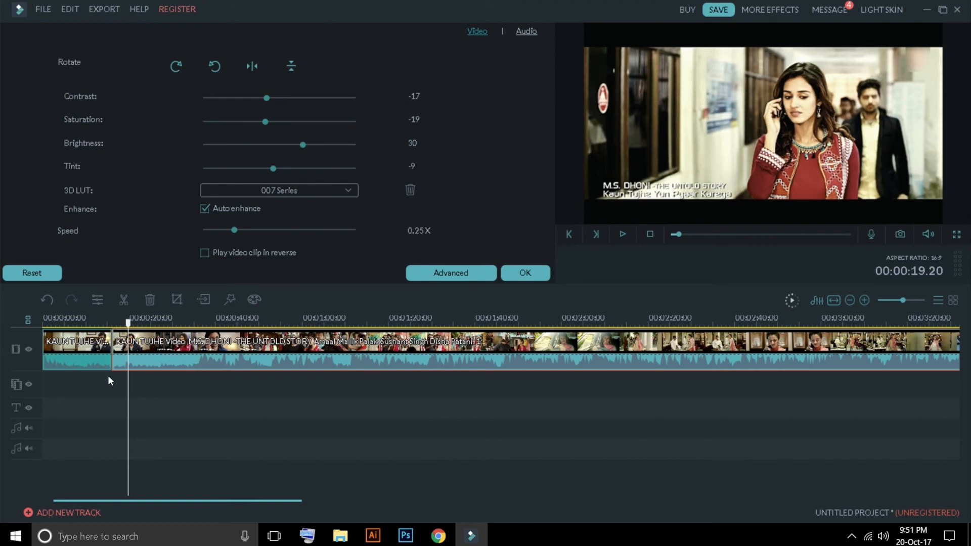
drag(129, 324, 81, 374)
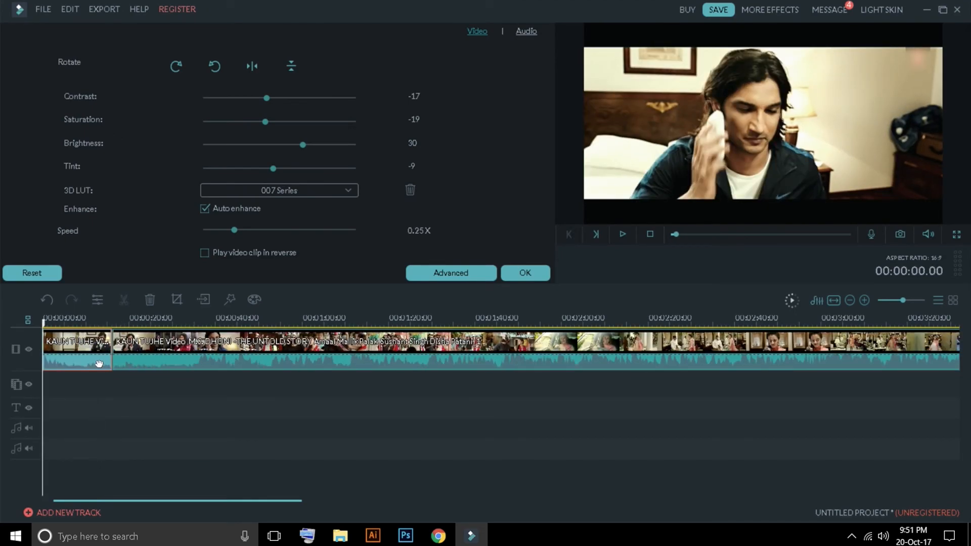
Step: Split the second segment at about 00:00:50 and delete the middle piece between the two cuts
mouse_move(48, 324)
mouse_down()
mouse_move(159, 326)
mouse_move(259, 362)
mouse_up()
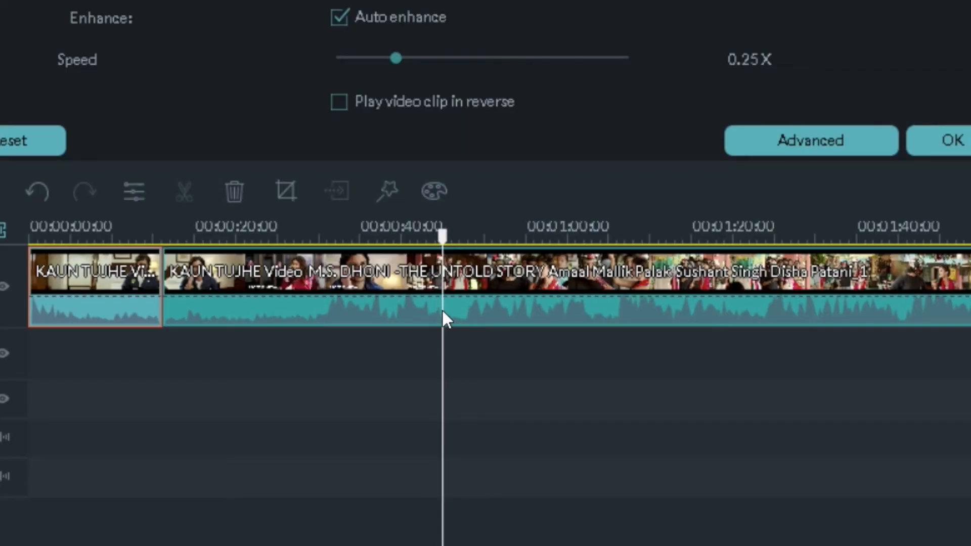
click(448, 261)
click(185, 192)
right_click(360, 286)
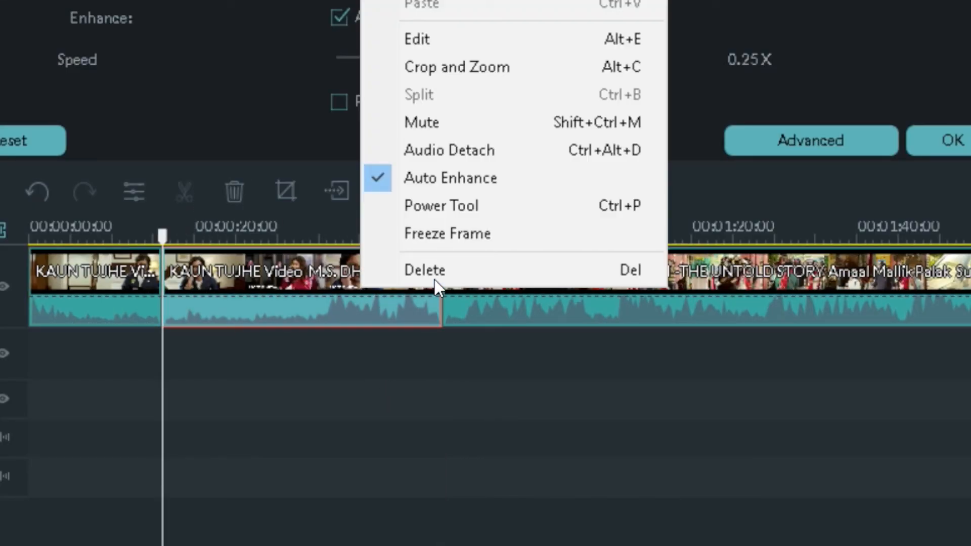
click(429, 273)
Step: Delete the long segment that follows the first piece on the main video track
drag(165, 239, 122, 246)
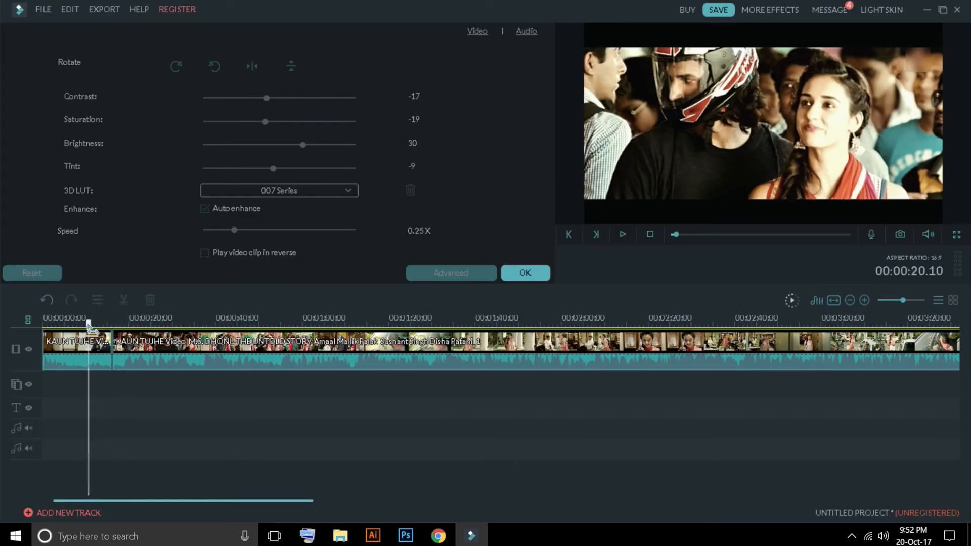
drag(91, 328, 104, 328)
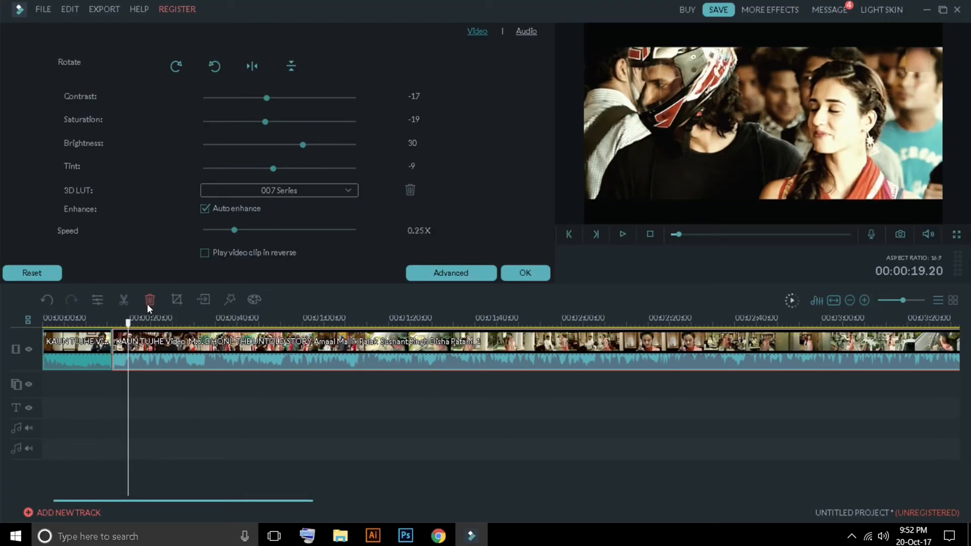
click(222, 233)
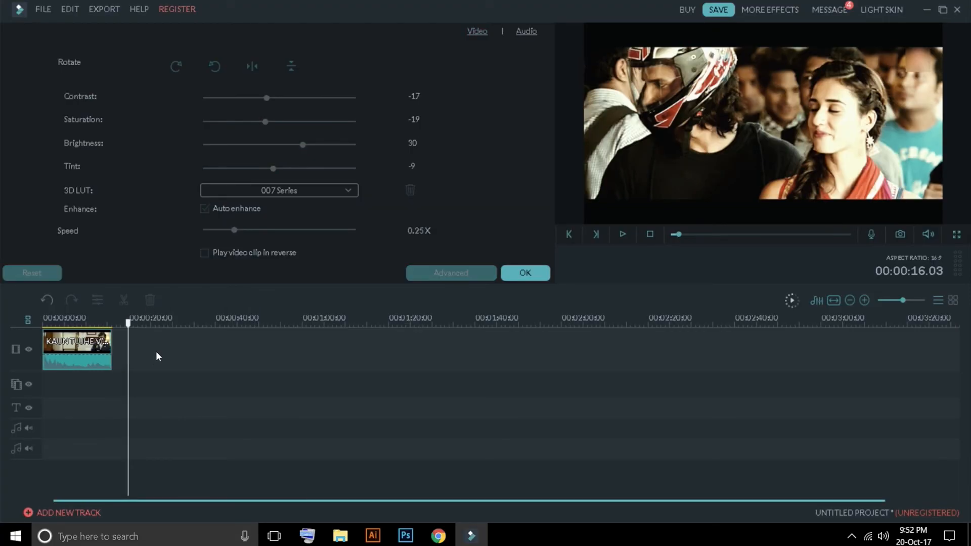
Step: Open the KAUN TUJHE clip in Crop and Zoom and shrink the 16:9 crop frame to 1436 × 808 inside the black bars
drag(113, 325, 82, 326)
click(90, 347)
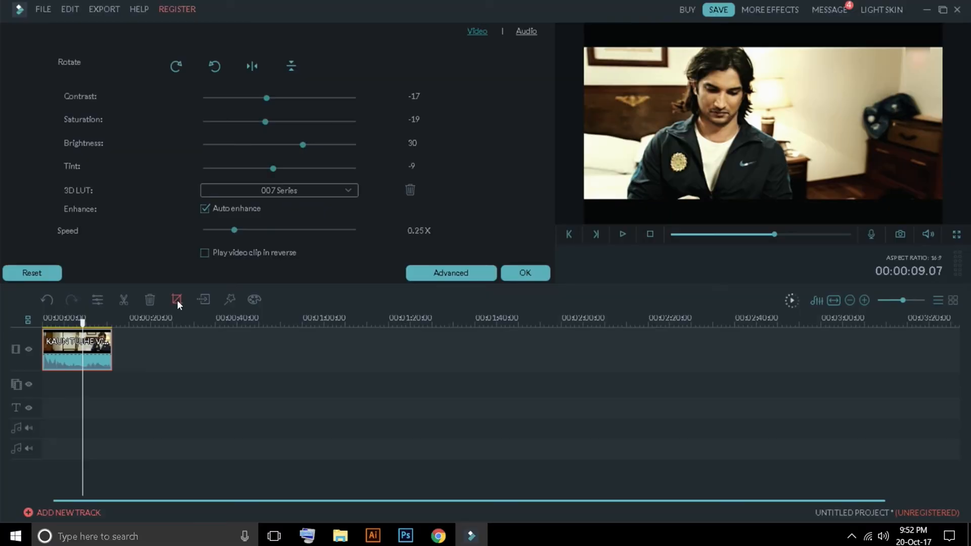
click(257, 233)
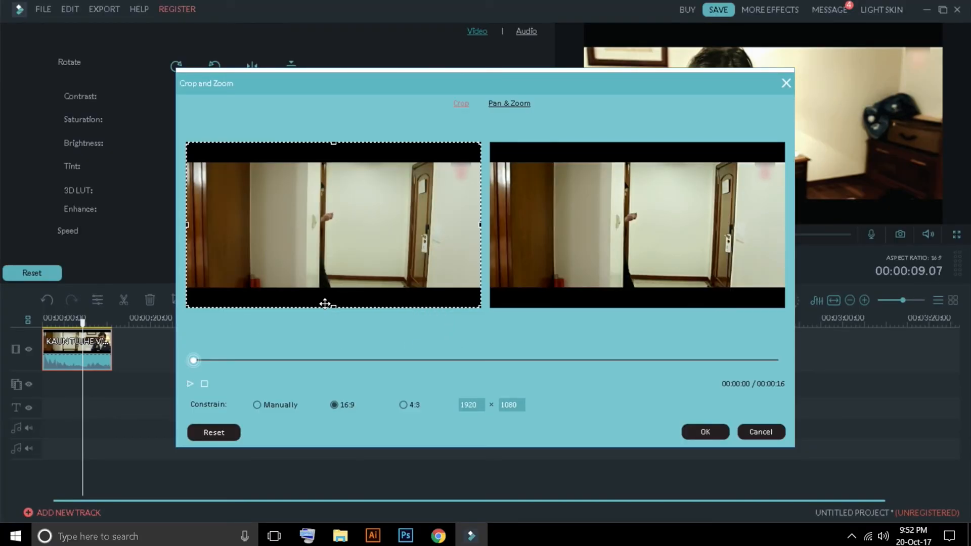
drag(333, 307, 334, 286)
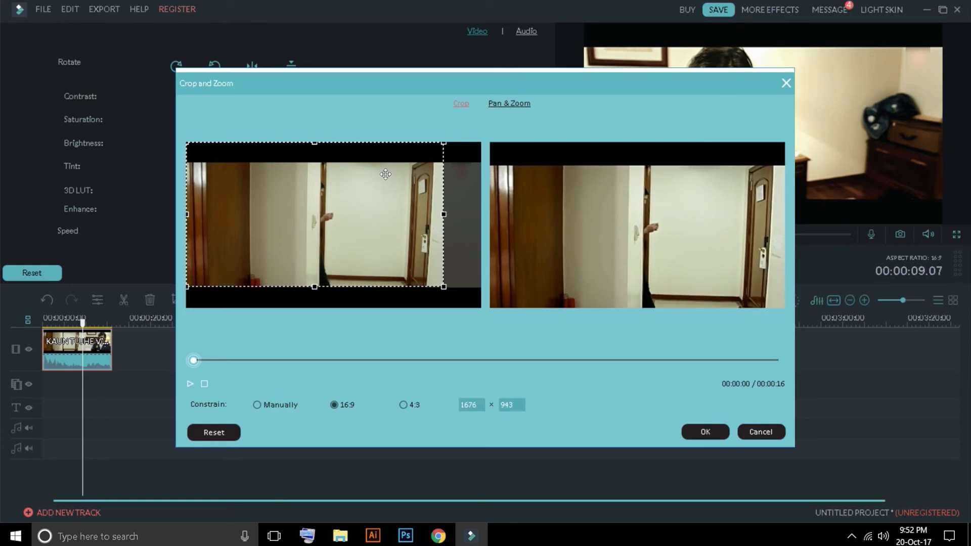
drag(315, 143, 320, 165)
drag(307, 211, 337, 216)
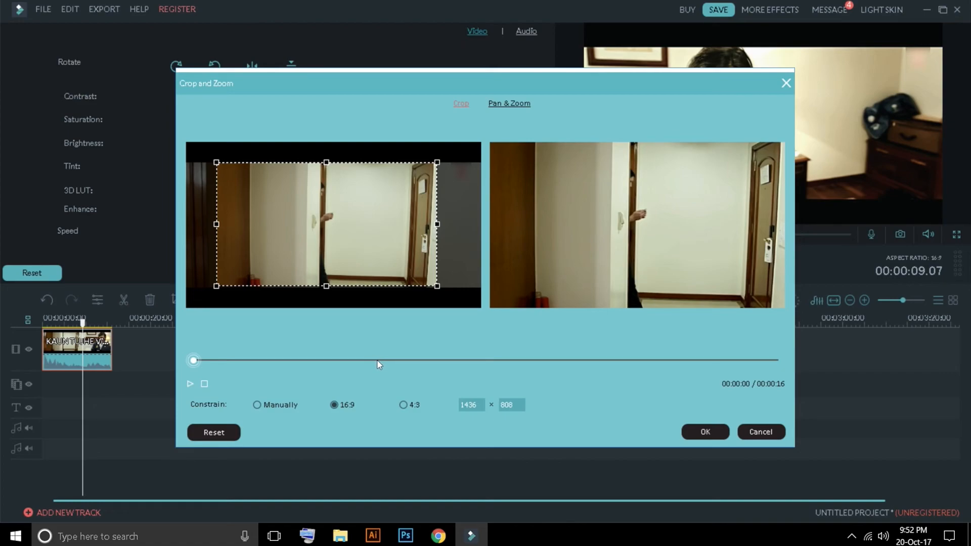
Step: Try the 4:3 and 16:9 crop constraints, stretch the frame manually across the full picture width, and discard the crop
click(412, 406)
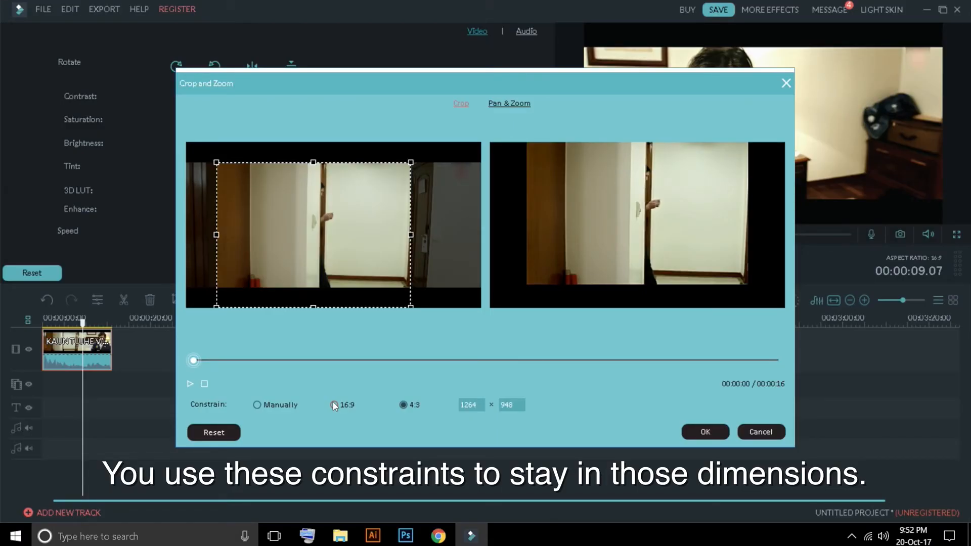
click(333, 405)
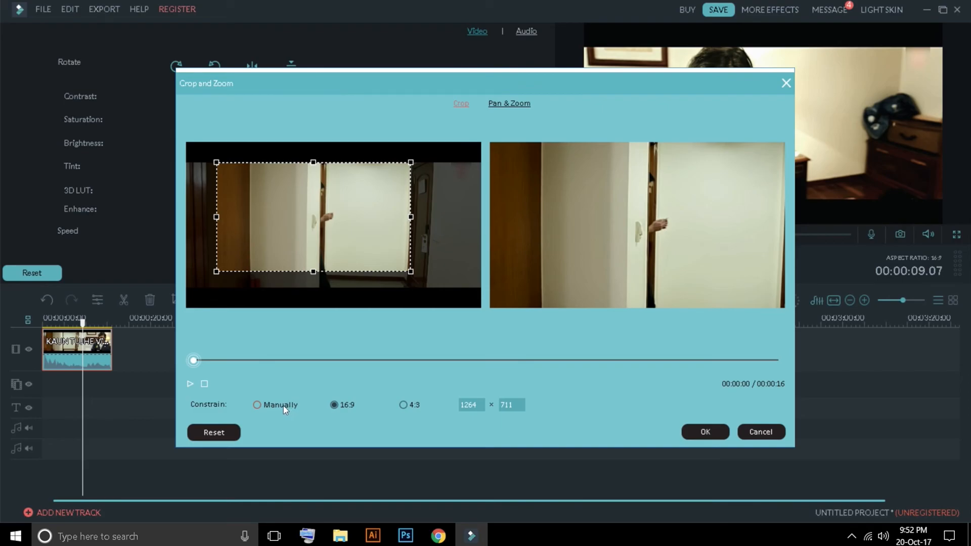
click(279, 405)
drag(313, 272, 313, 288)
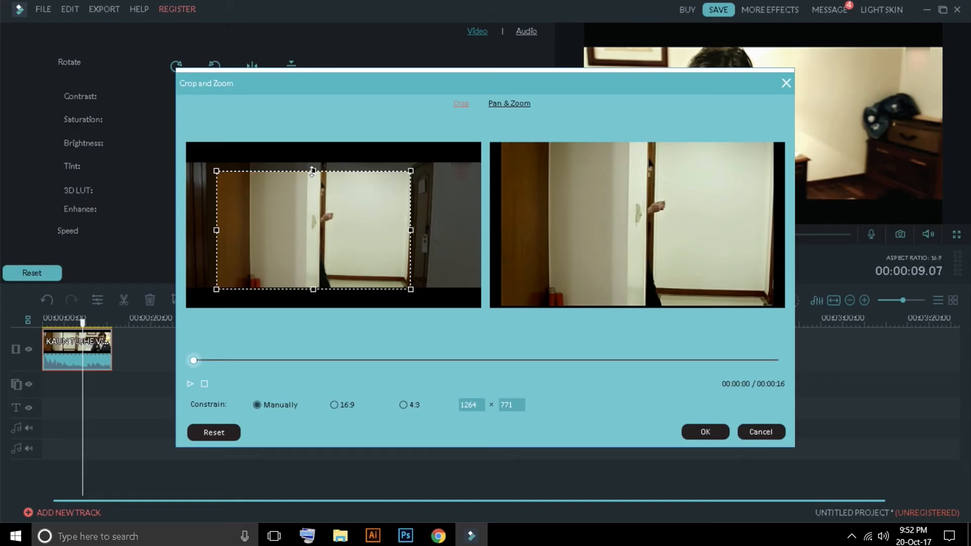
drag(312, 172, 312, 163)
drag(411, 230, 480, 225)
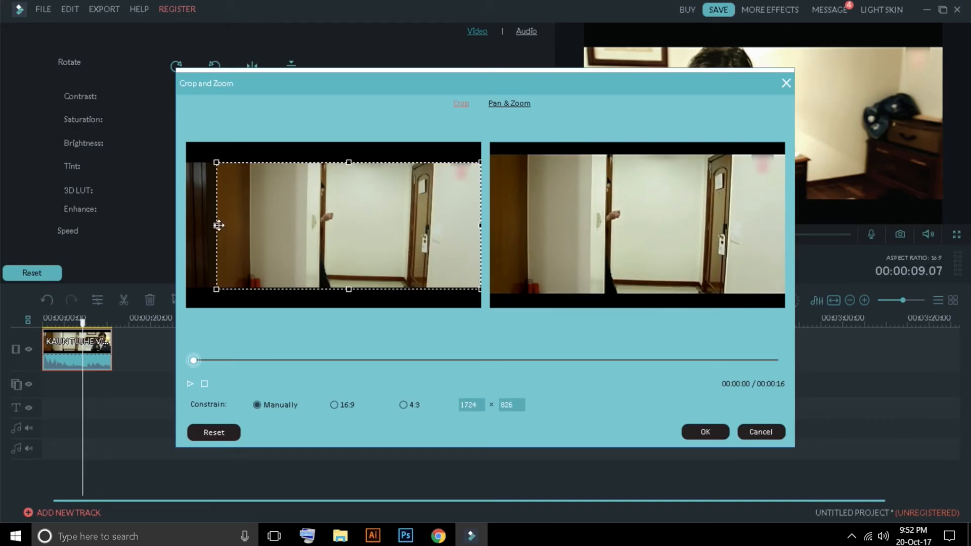
drag(218, 226, 189, 225)
drag(453, 222, 480, 226)
click(762, 432)
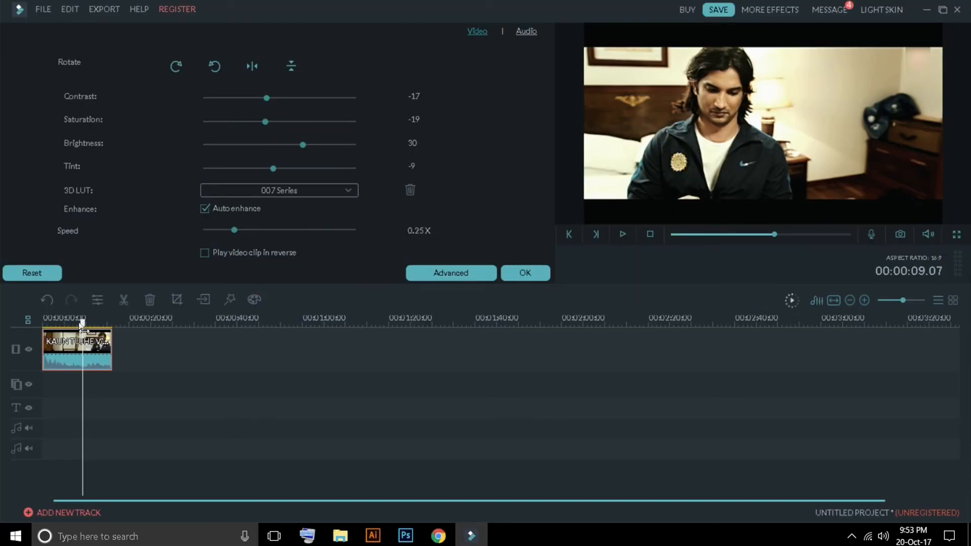
Step: Insert a freeze frame into the KAUN TUJHE clip at 00:00:10.16 and scrub across it
mouse_move(82, 322)
mouse_down()
mouse_move(66, 323)
mouse_move(89, 323)
mouse_up()
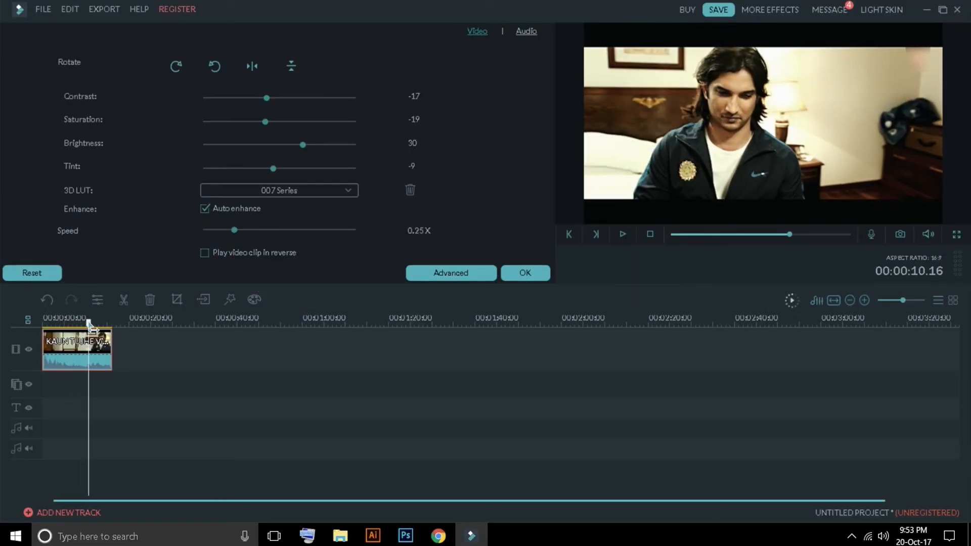
click(210, 300)
mouse_move(89, 322)
mouse_down()
mouse_move(106, 326)
mouse_move(78, 328)
mouse_move(123, 330)
mouse_move(93, 321)
mouse_up()
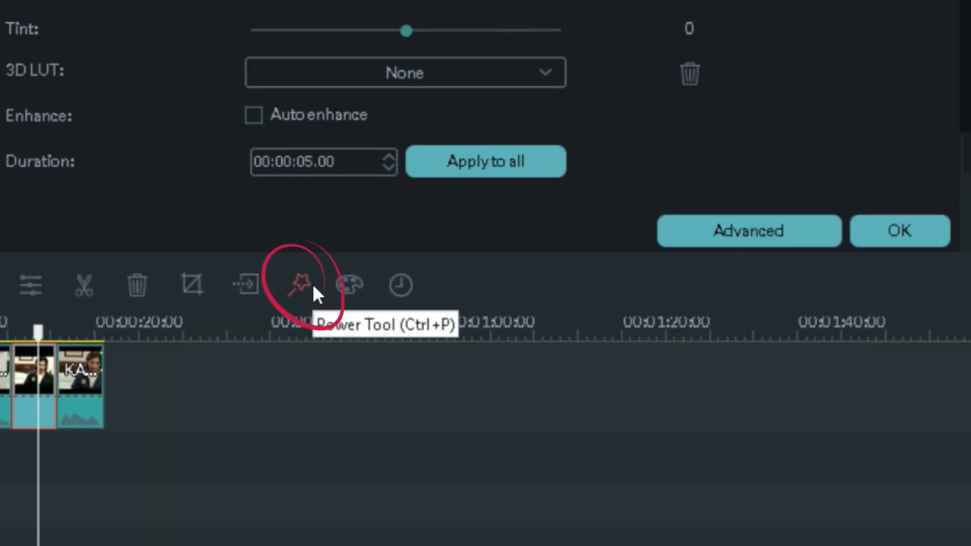
Step: Try a Mosaic with Percent 20 on the freeze frame and resize its area over the man's face
click(235, 299)
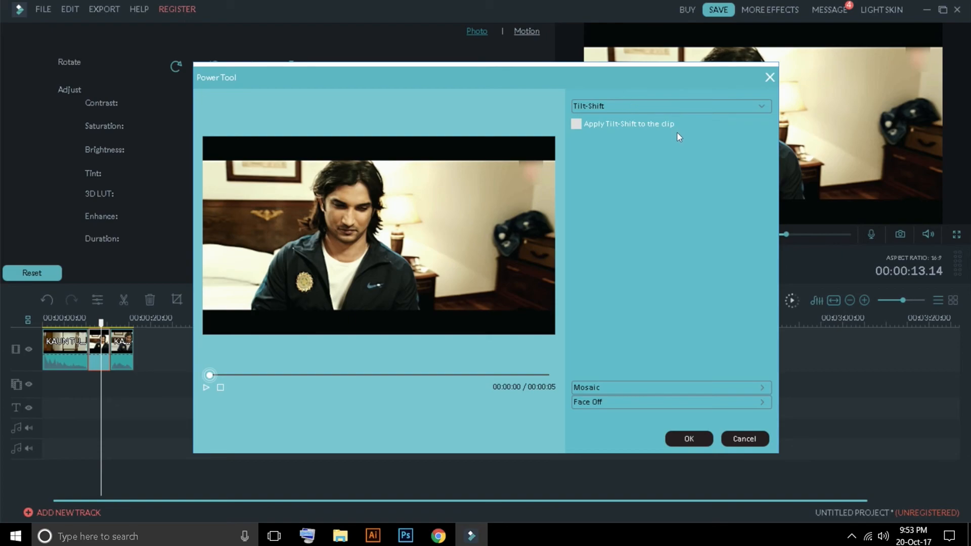
click(622, 387)
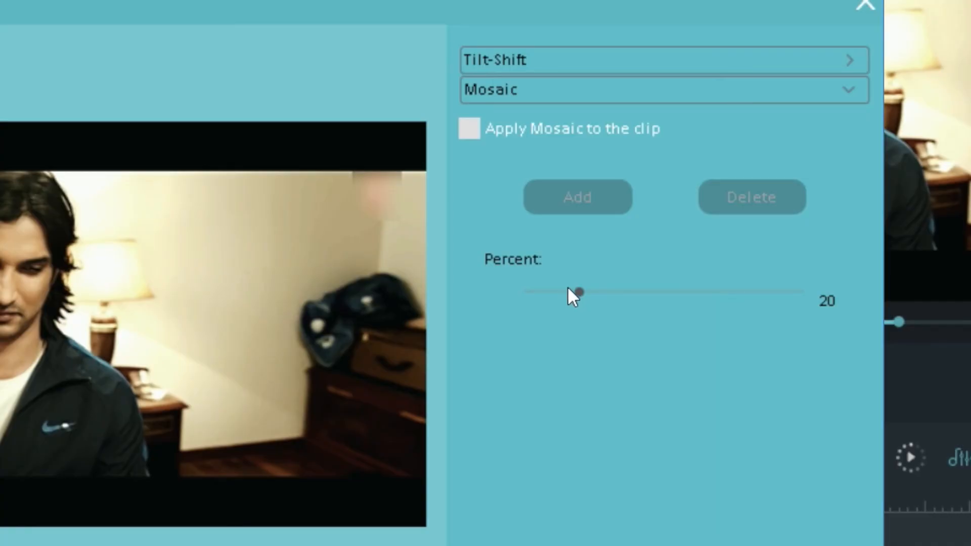
click(474, 134)
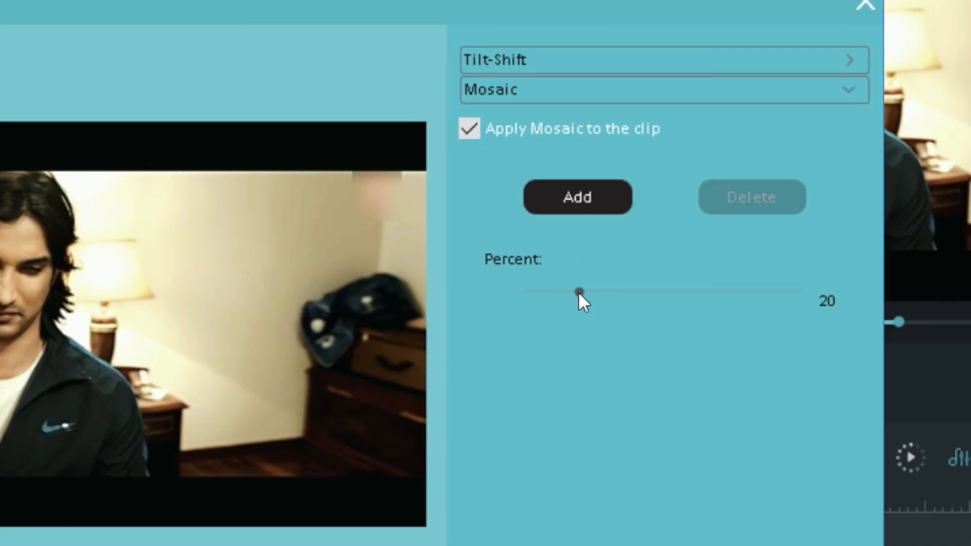
click(577, 196)
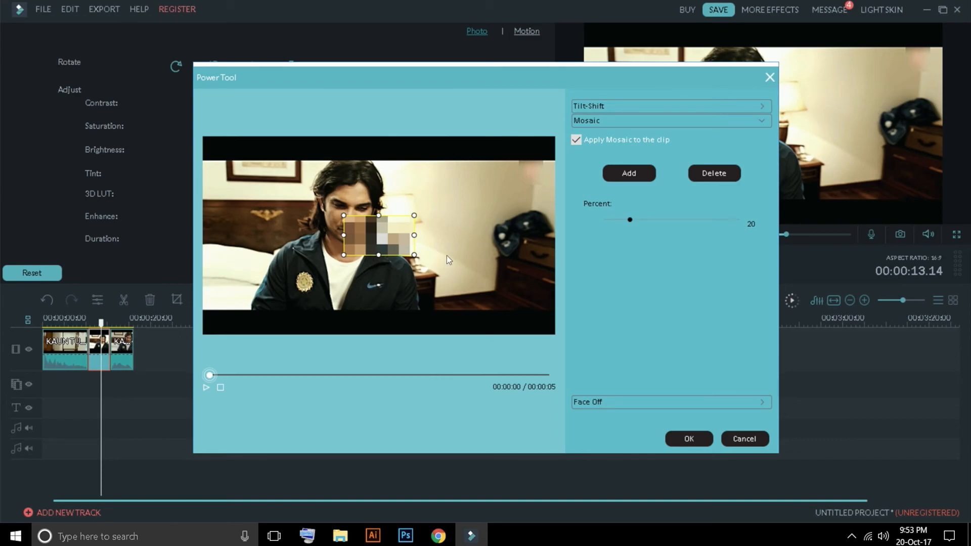
drag(414, 254, 388, 227)
Step: Try a Face Off overlay on the freeze frame in the Power Tool
click(593, 401)
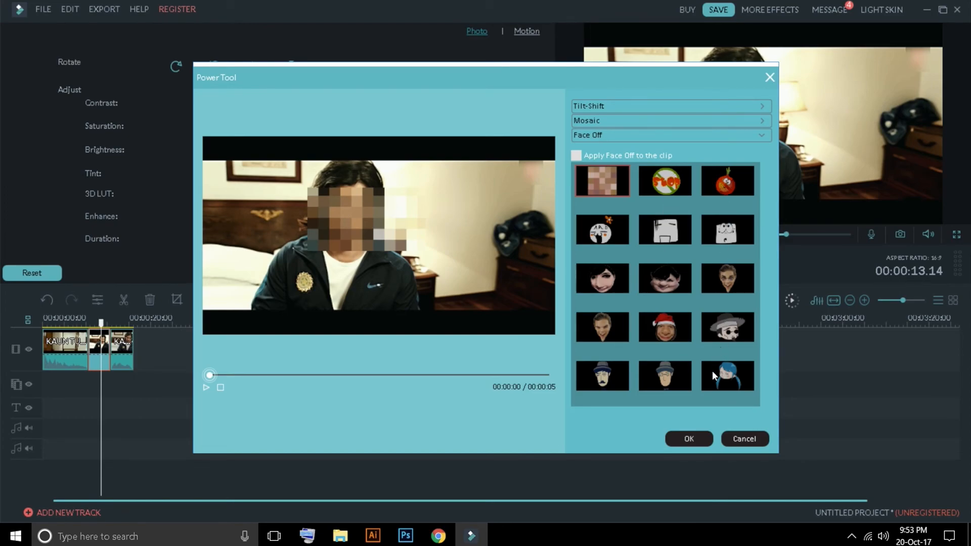
click(575, 156)
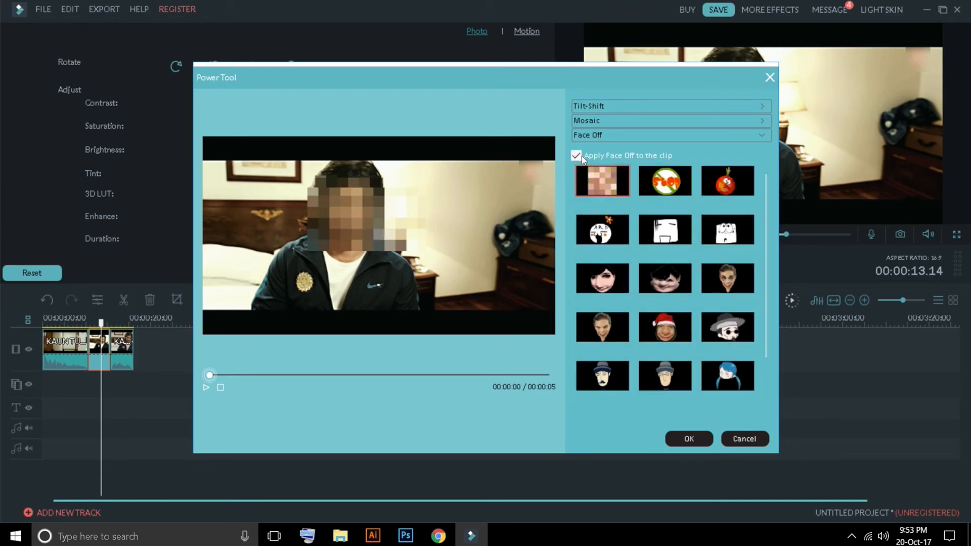
click(665, 174)
click(684, 226)
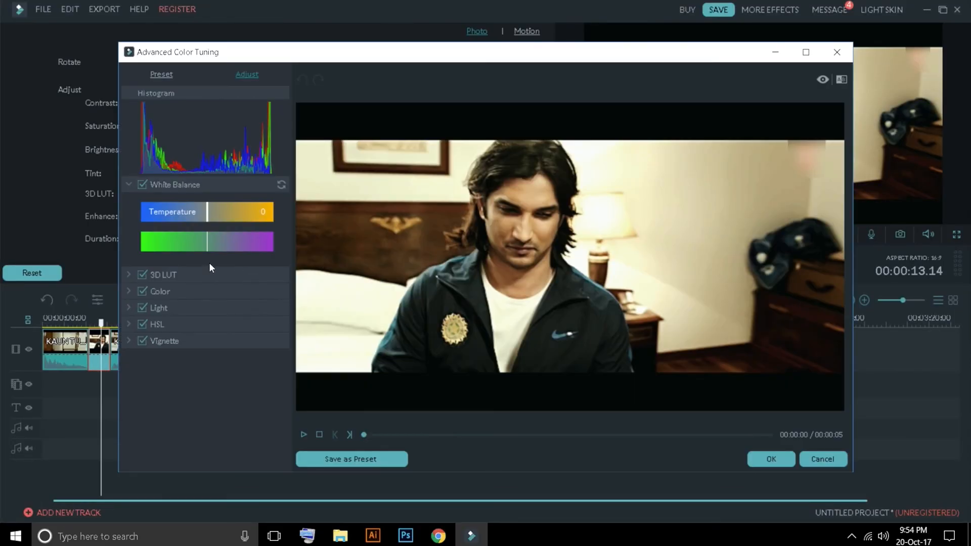
Step: Try a white balance temperature of -47 and a vignette amount of -66 on the freeze frame in Advanced Color Tuning
drag(207, 213, 175, 212)
click(128, 341)
drag(207, 371, 163, 371)
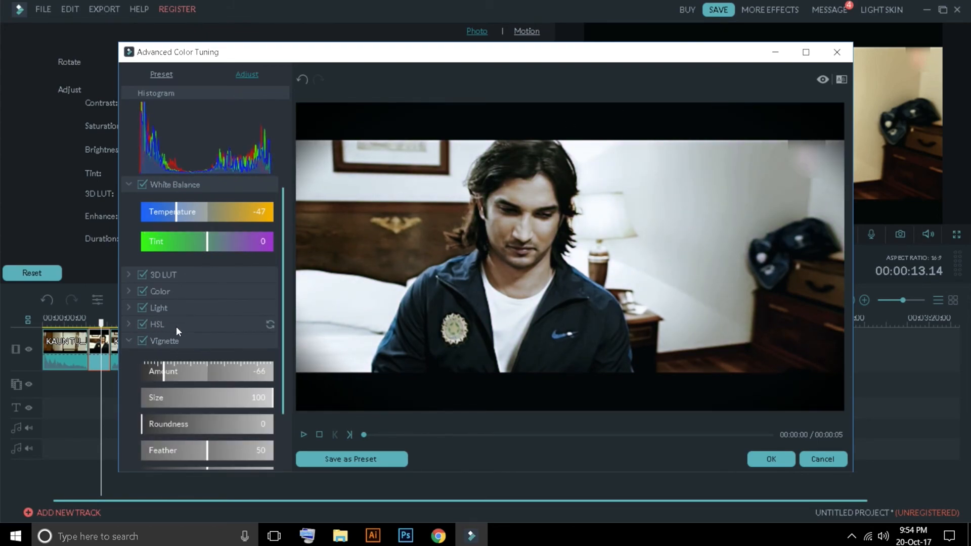
Step: Try a red hue of -52 and a lower red saturation, and leave colour tuning without applying the changes
click(176, 326)
drag(208, 389, 173, 388)
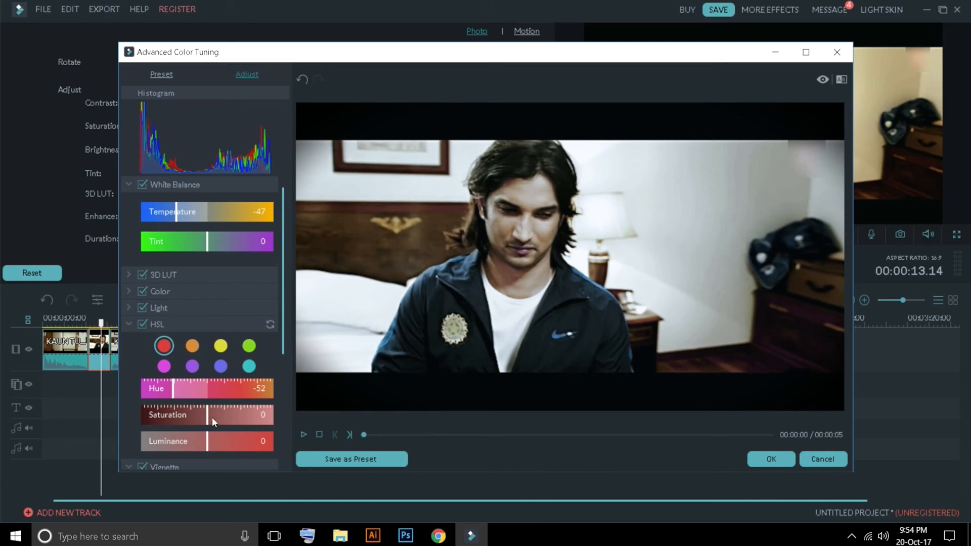
drag(211, 415, 189, 409)
click(836, 52)
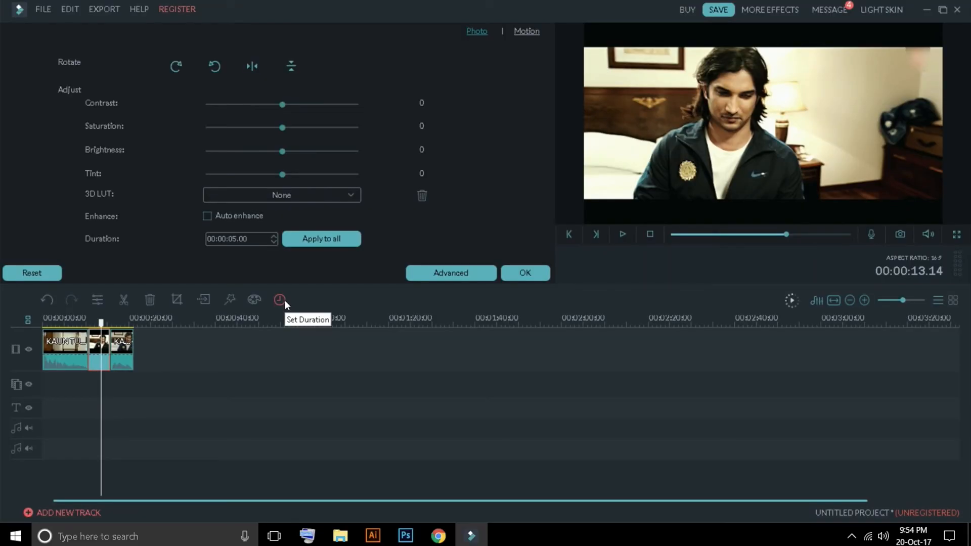
Step: View the freeze frame's duration setting and compare it with the tools offered for the last video segment
click(281, 300)
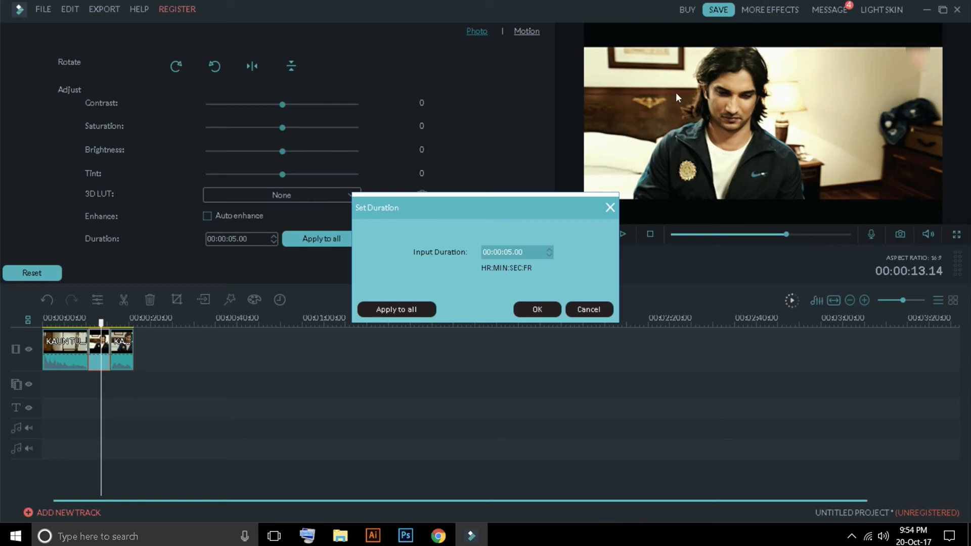
click(591, 310)
click(126, 344)
drag(128, 331, 100, 325)
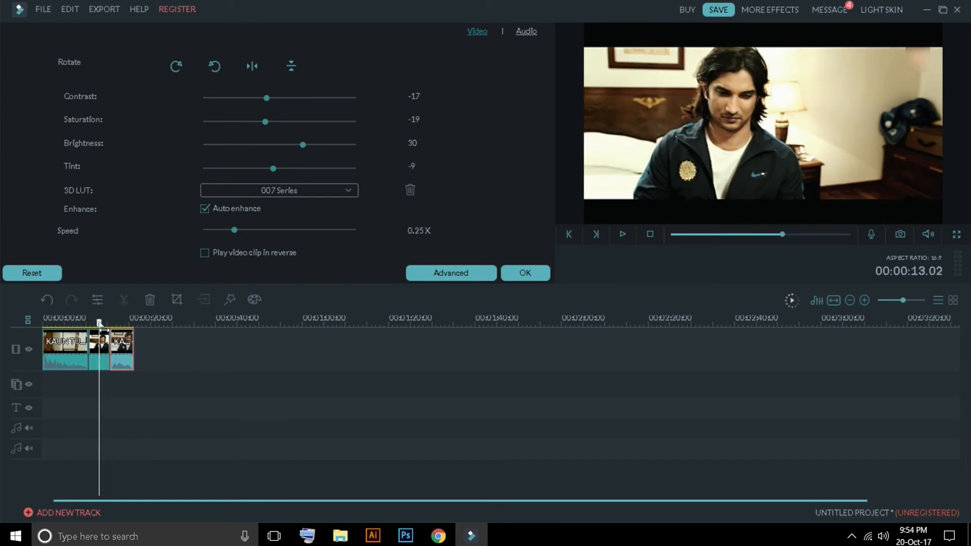
Step: Set the freeze frame's duration to 00:00:15.00 and place it after the last KAUN TUJHE segment on the main video track
click(99, 336)
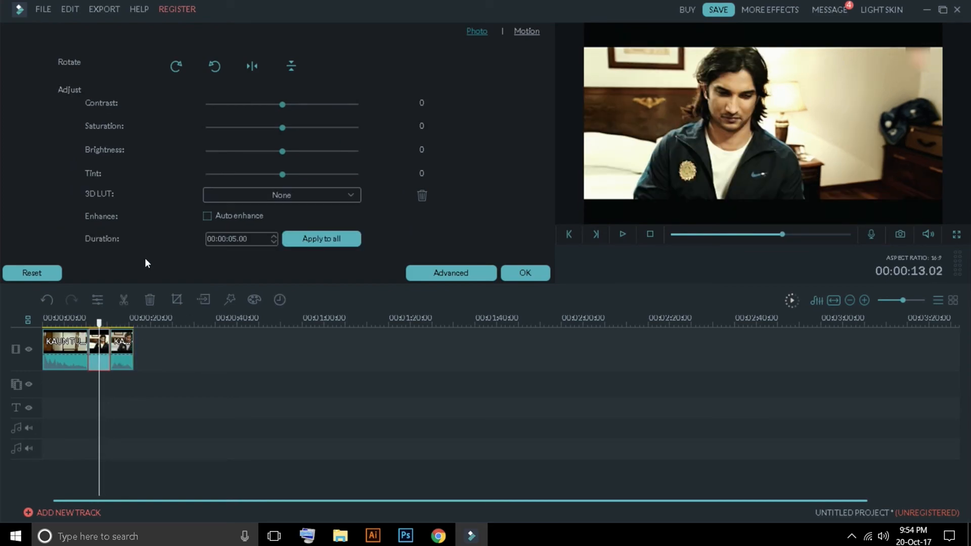
click(282, 298)
click(508, 251)
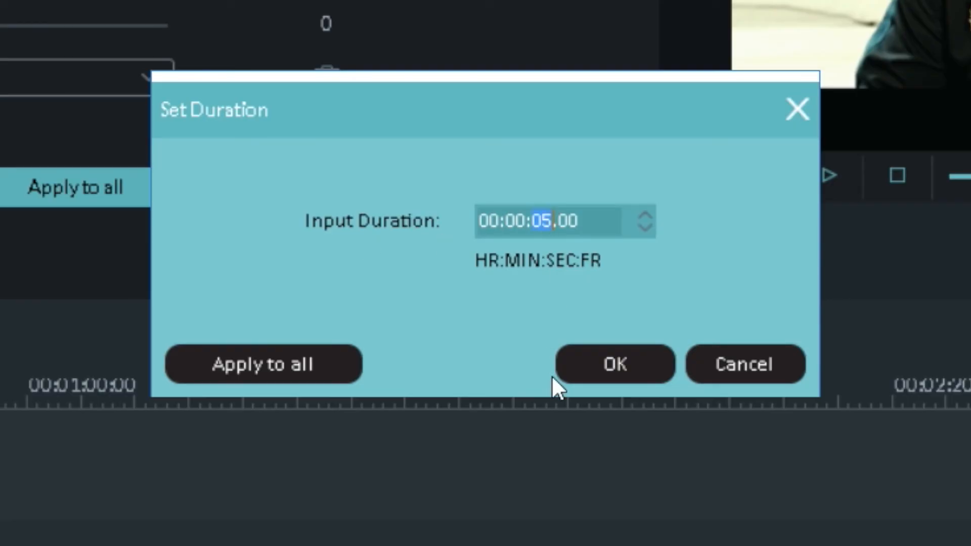
text(1)
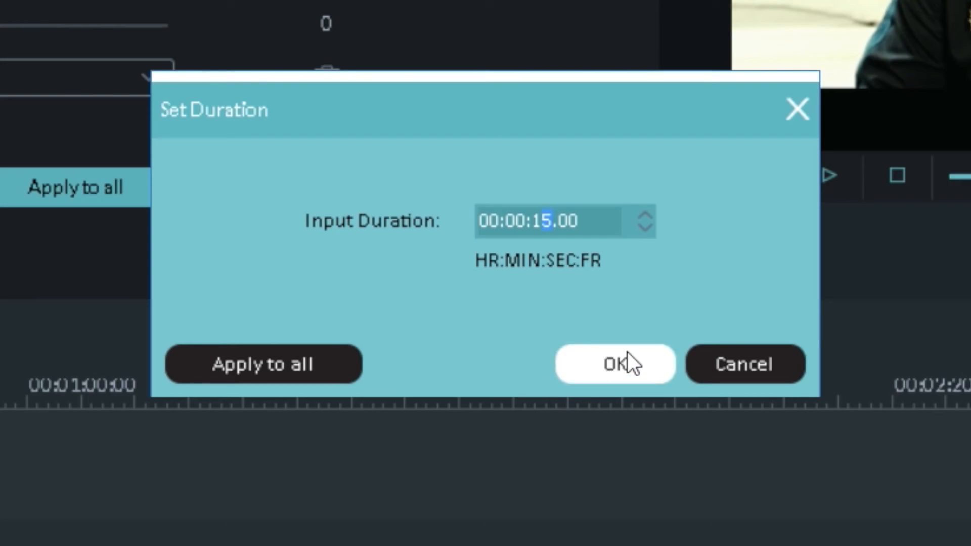
click(622, 367)
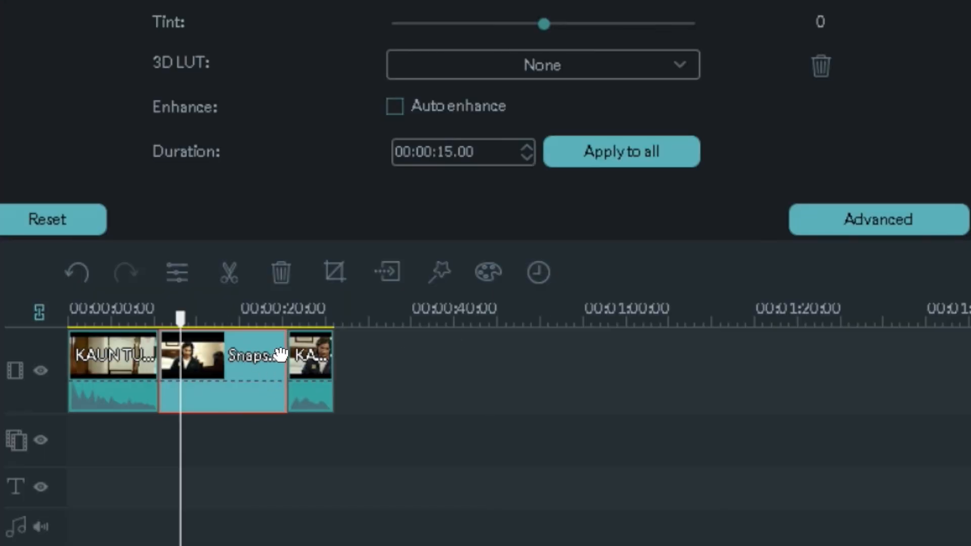
key(Delete)
key(ctrl+z)
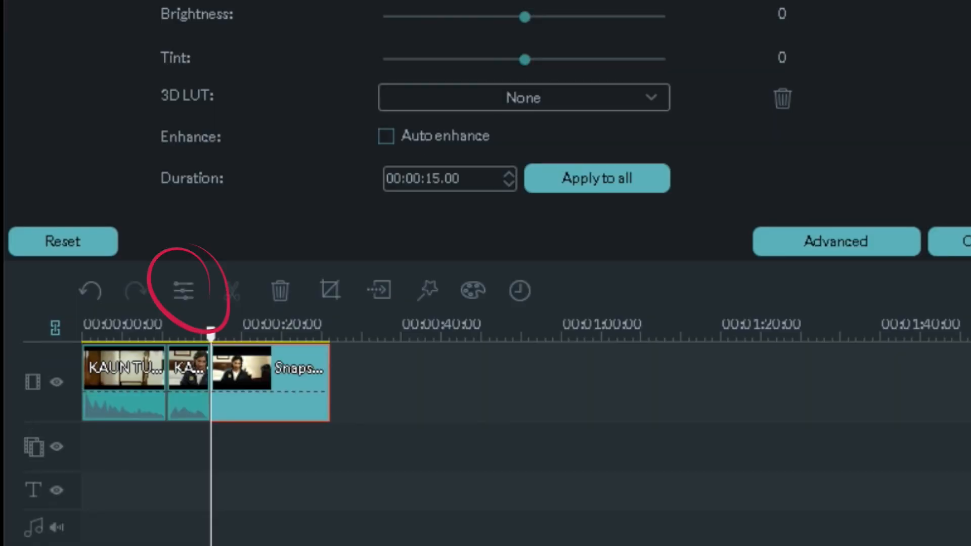
Step: Try the Fade Slide 3 motion on the snapshot clip and scrub through it
click(526, 31)
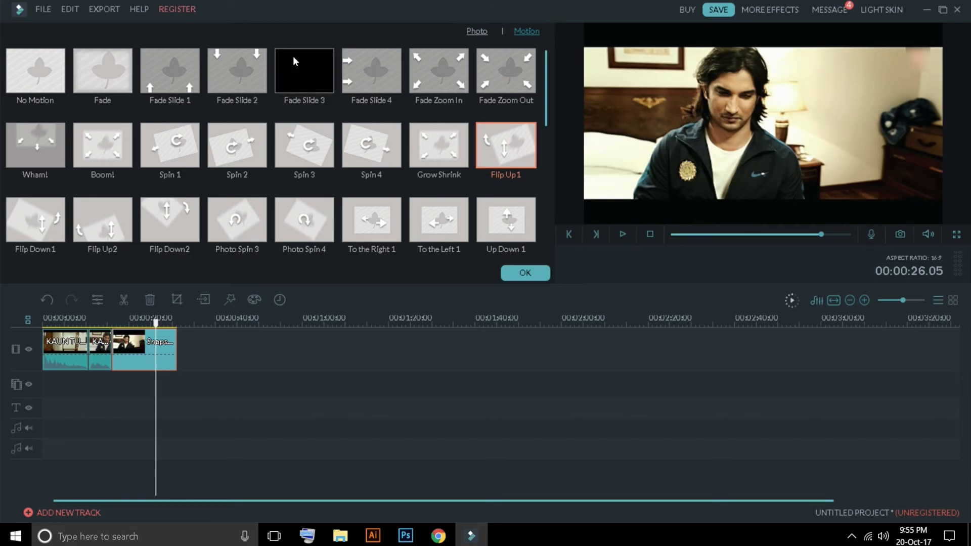
click(298, 61)
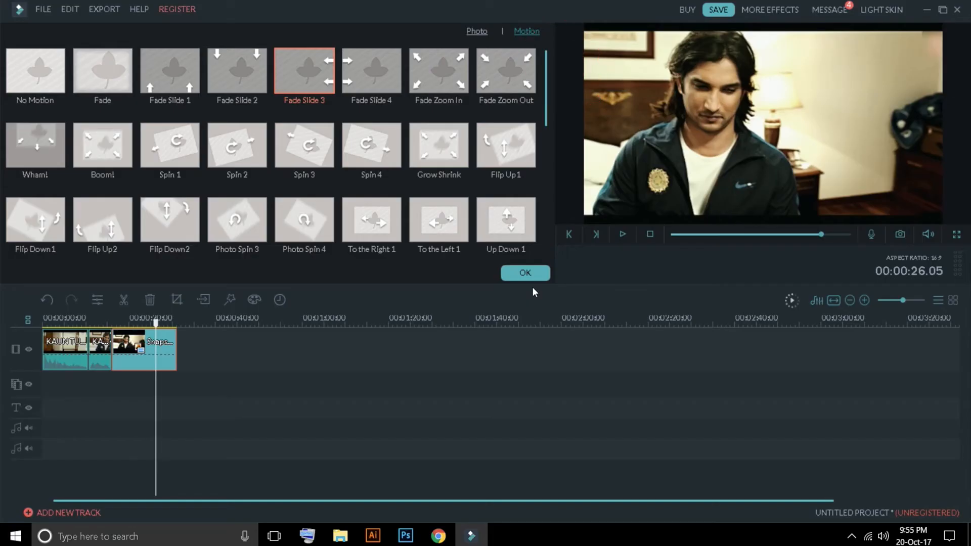
click(525, 272)
mouse_move(156, 326)
mouse_down()
mouse_move(115, 326)
mouse_move(156, 326)
mouse_move(140, 326)
mouse_up()
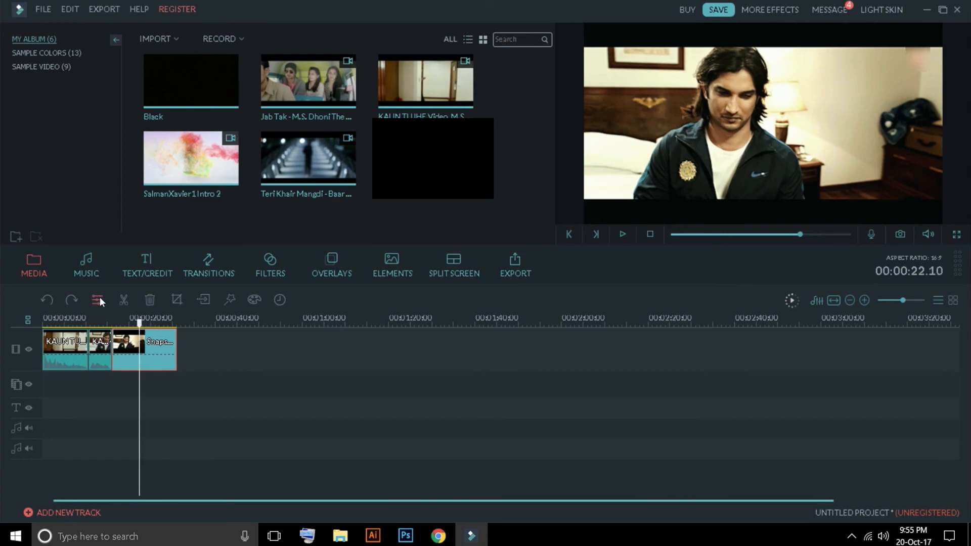
Step: Try the Fade Zoom In motion on the snapshot clip, scrub across it, and close the motion settings
click(97, 299)
click(461, 71)
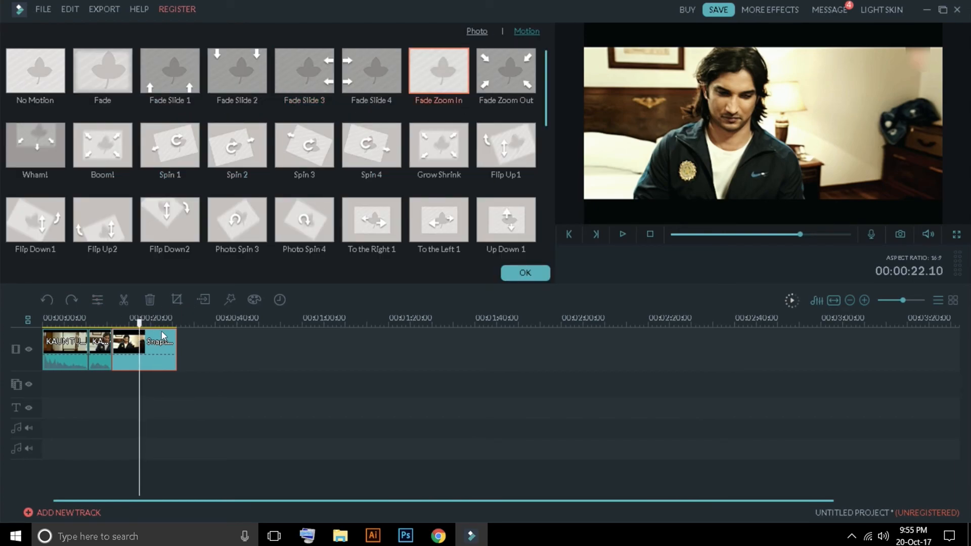
click(111, 326)
drag(110, 326, 159, 326)
click(525, 273)
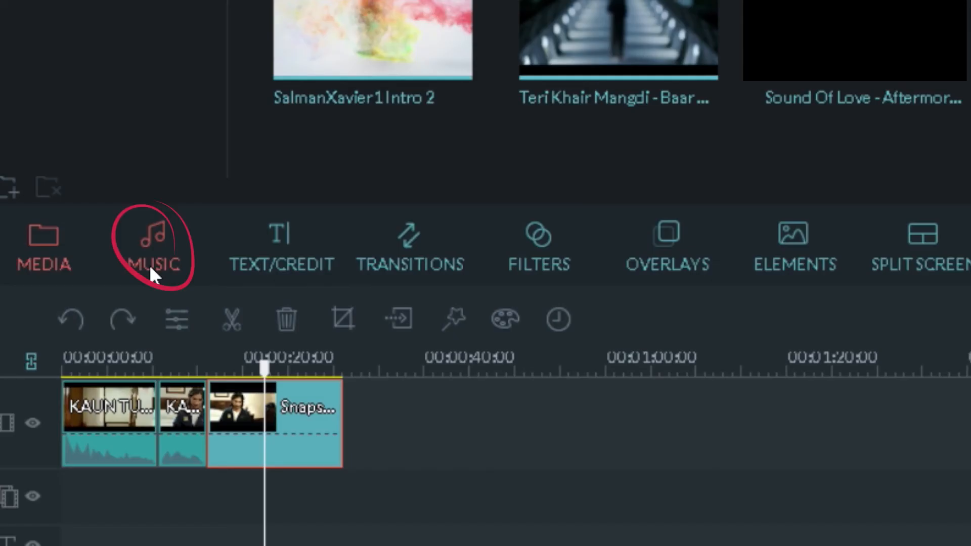
Step: Browse all the tracks in the music library
click(86, 273)
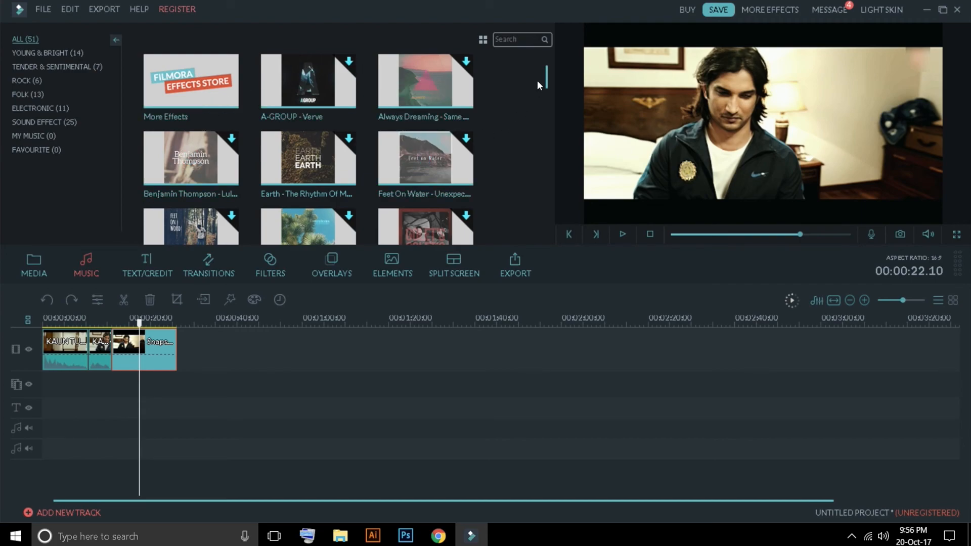
drag(546, 75, 546, 119)
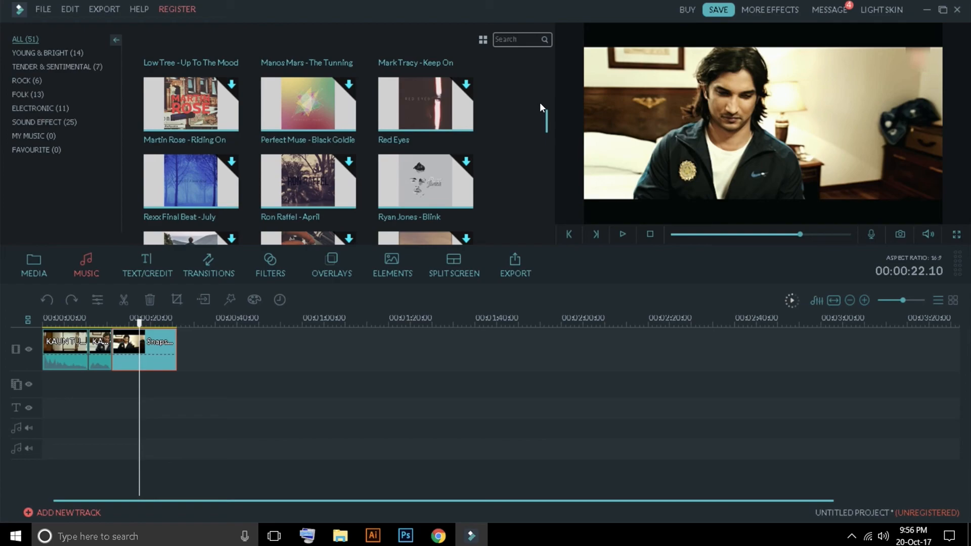
scroll(427, 135, down, 5)
scroll(427, 134, down, 6)
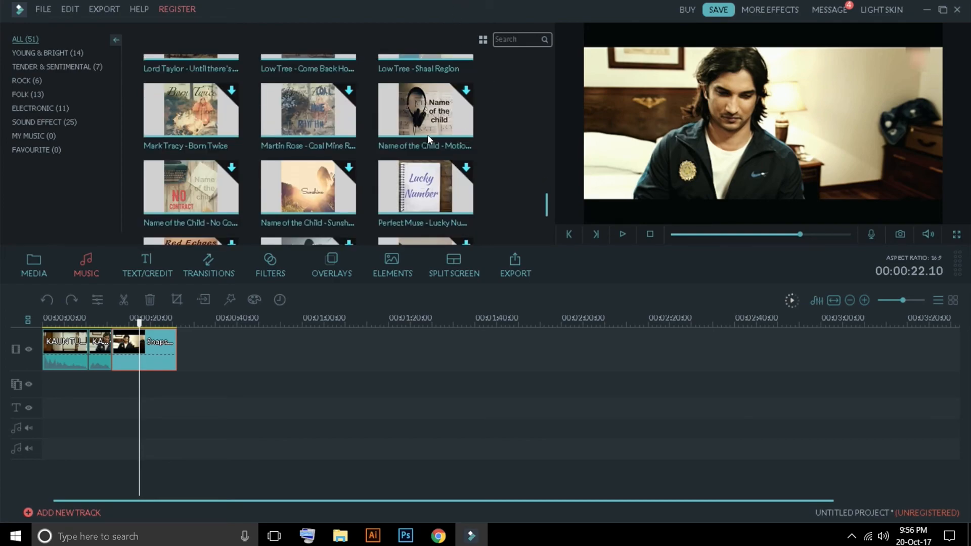
Step: Add the Opener 1 title between the two KAUN TUJHE segments and scrub to the middle of it
click(140, 262)
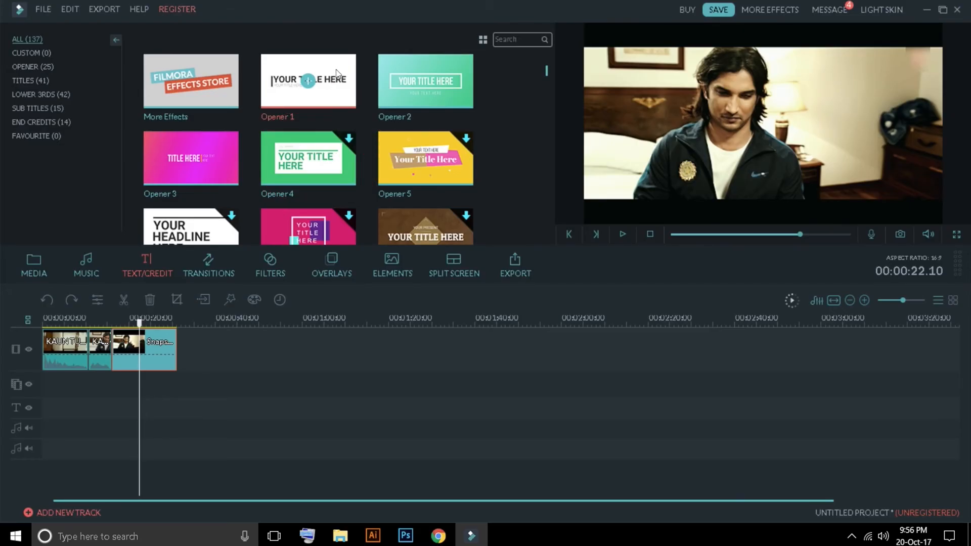
drag(336, 73, 76, 418)
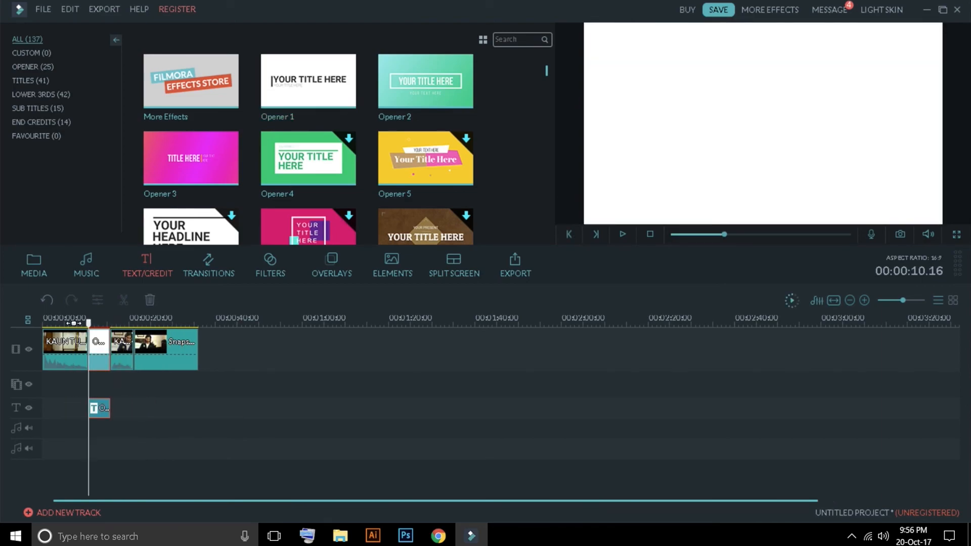
drag(89, 326, 97, 326)
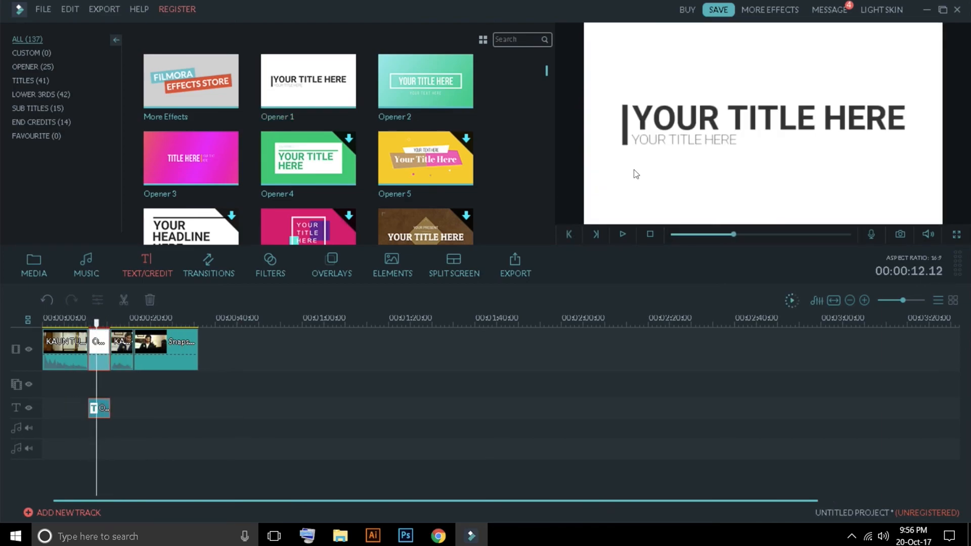
Step: Edit the Opener 1 text, replacing the subtitle with "sfsdfsd" and inserting filler letters into the main title
double_click(99, 405)
click(704, 121)
drag(737, 140, 631, 140)
text(sfsdfsd)
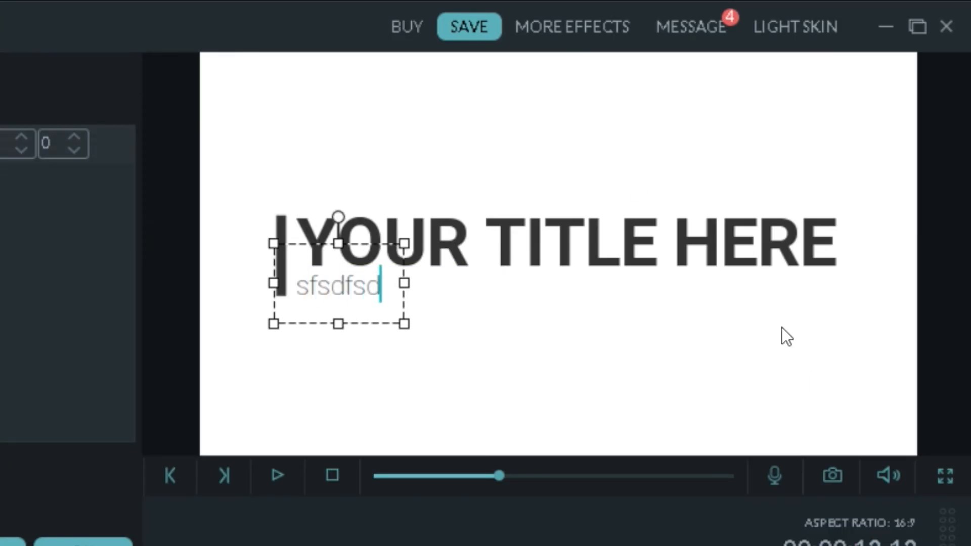
click(853, 125)
text(sdfsdf)
Step: Move the main title text of Opener 1, stretch it taller, and rotate it in the preview
drag(273, 172, 504, 203)
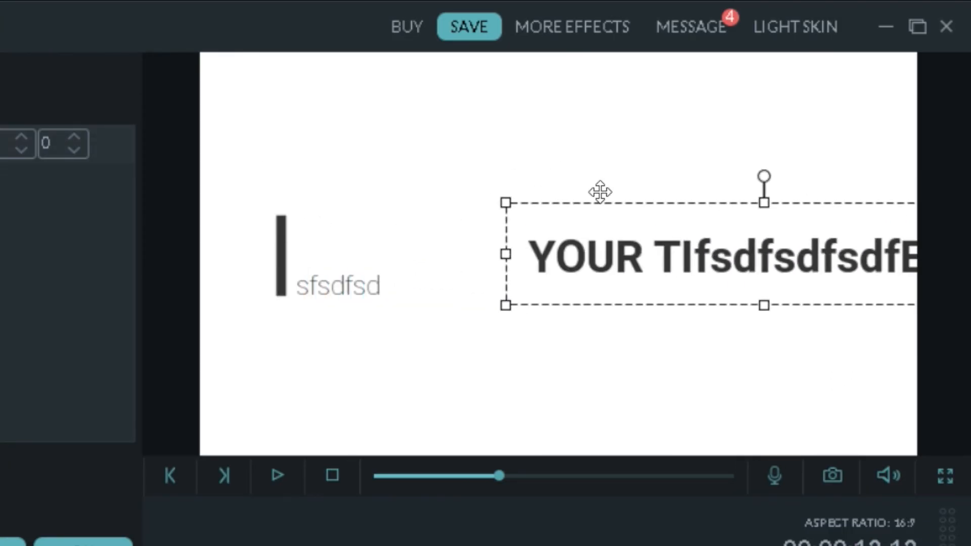
drag(571, 245, 314, 131)
drag(507, 192, 506, 278)
click(526, 72)
click(502, 147)
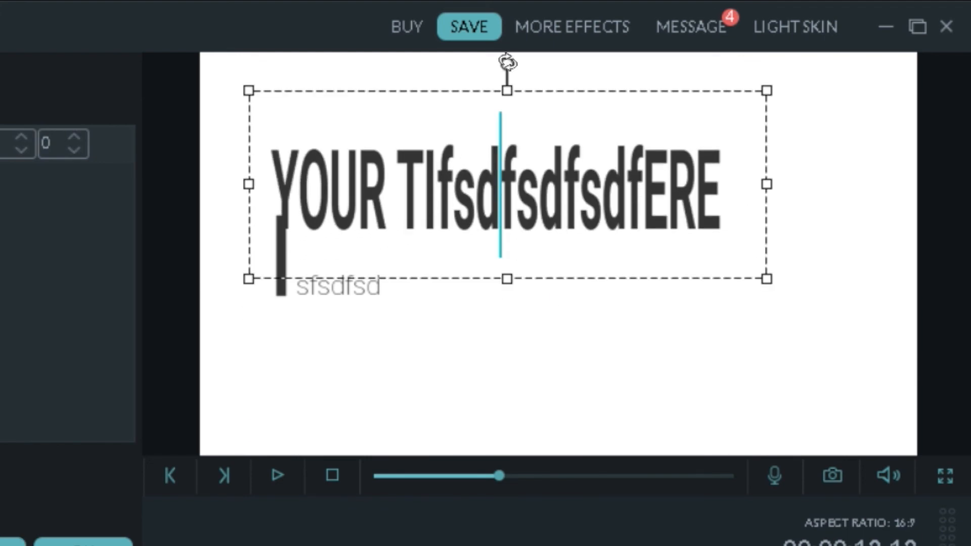
drag(507, 65, 540, 299)
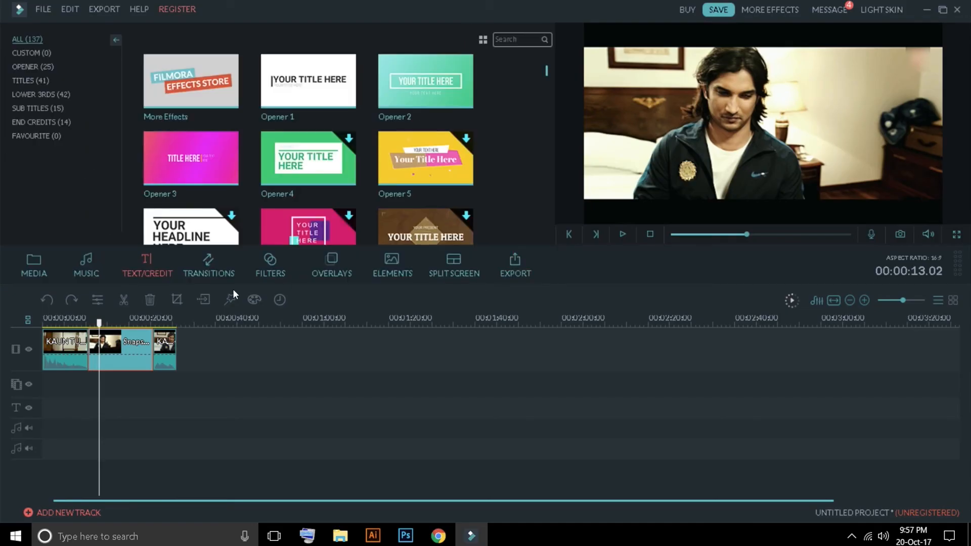
Step: Download the Opener 17 title, insert it after the first KAUN TUJHE segment, and scrub through it
scroll(304, 133, down, 5)
double_click(406, 142)
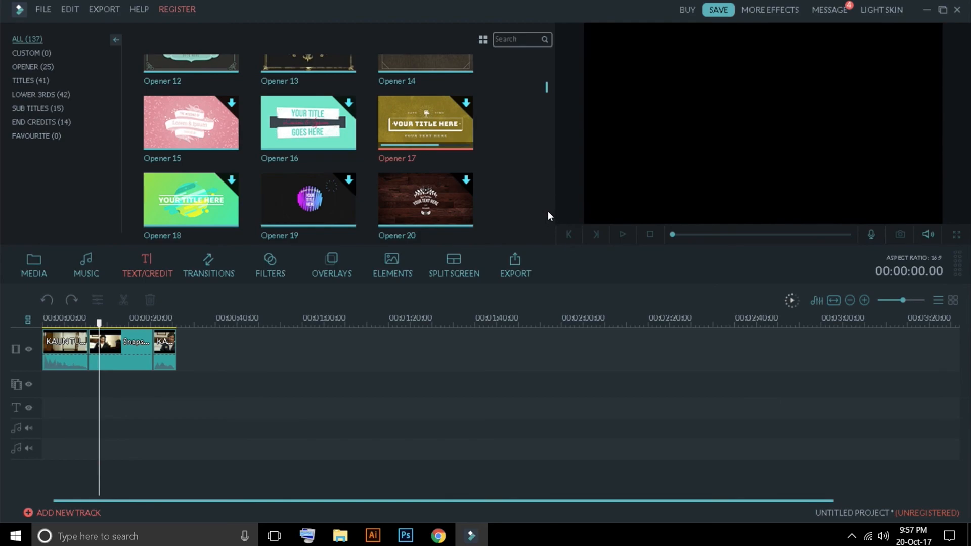
drag(425, 123, 92, 411)
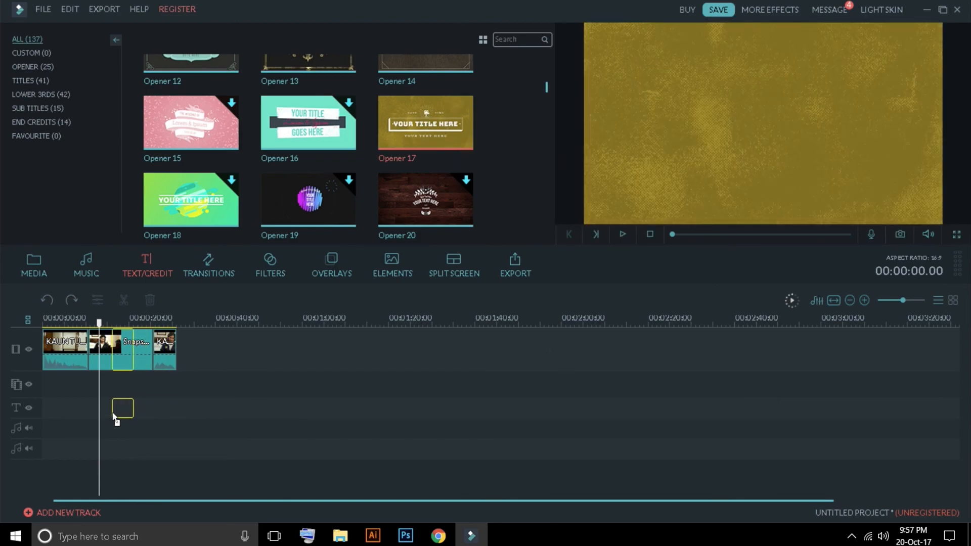
drag(115, 324, 99, 324)
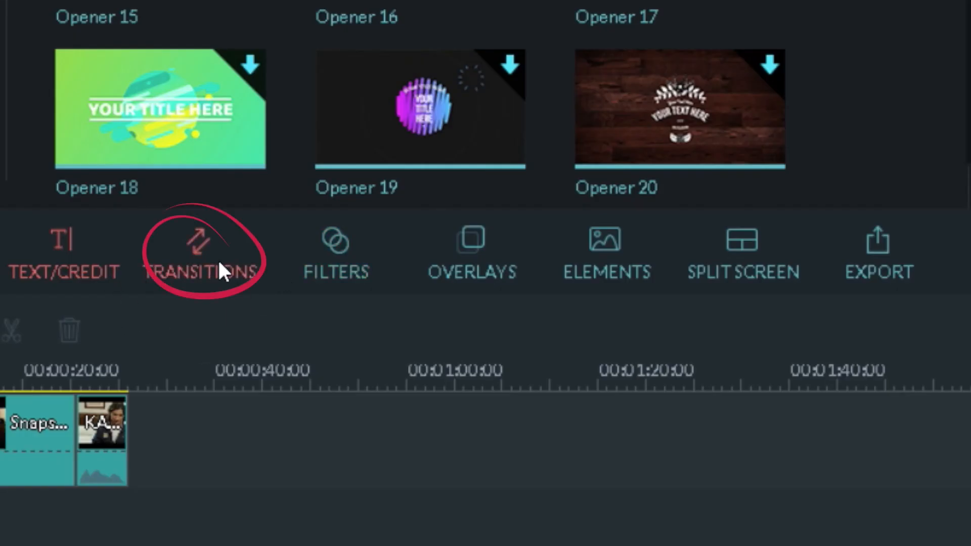
Step: Apply the ButterFlyWaveScrawler transition between the KAUN TUJHE clip and the SalmanXavier1Intro 2 clip
click(219, 264)
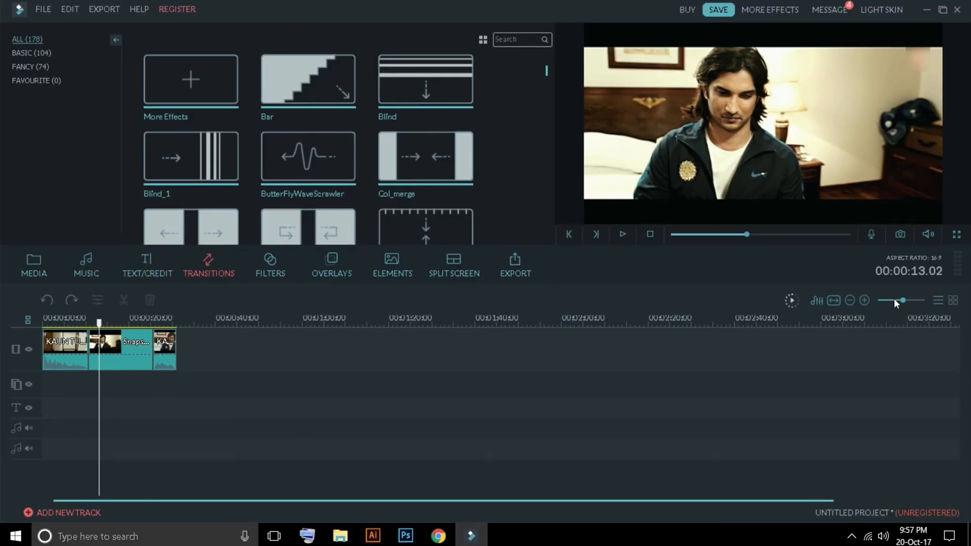
click(905, 300)
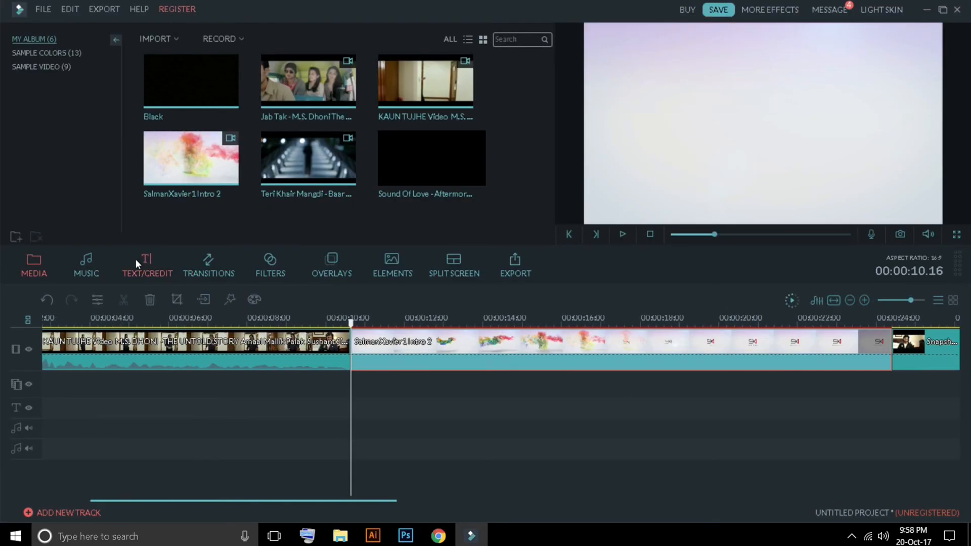
click(147, 264)
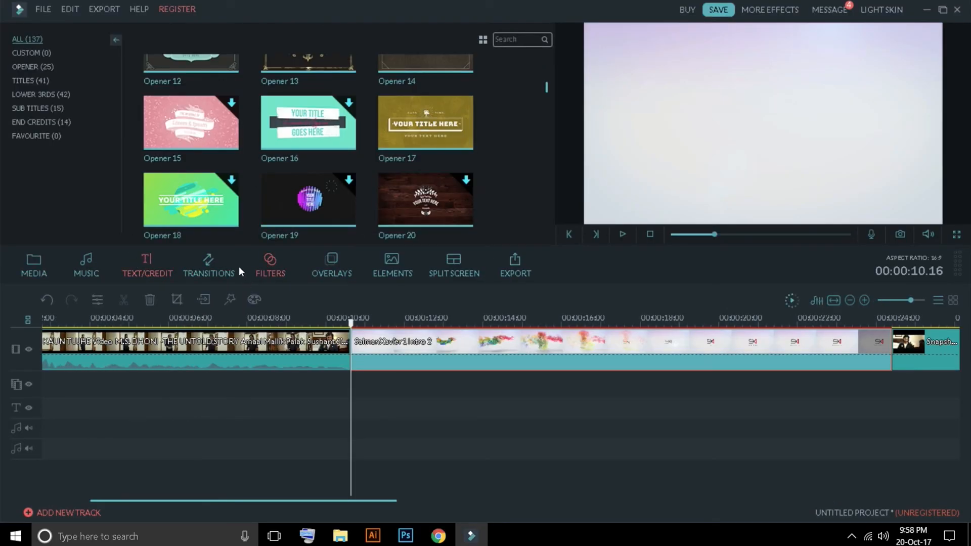
click(225, 270)
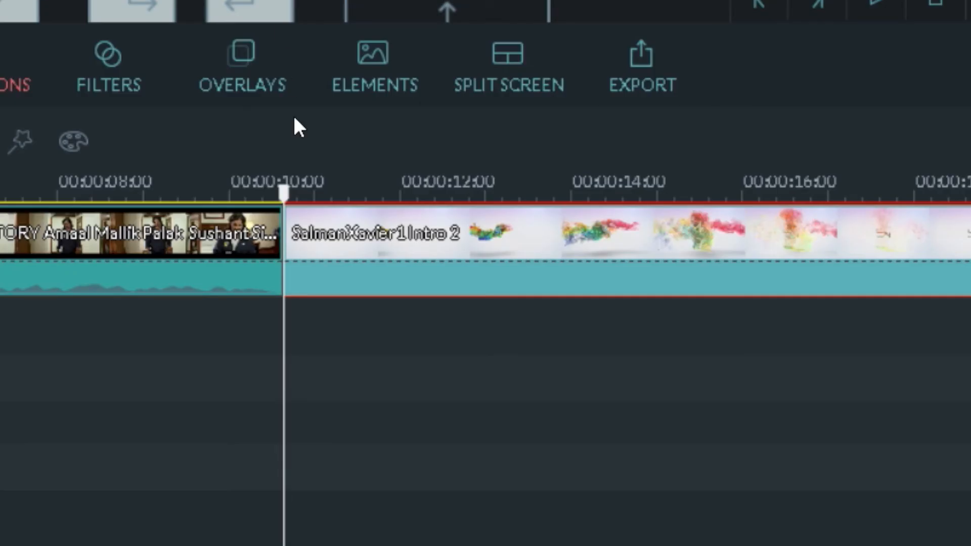
drag(299, 127, 308, 253)
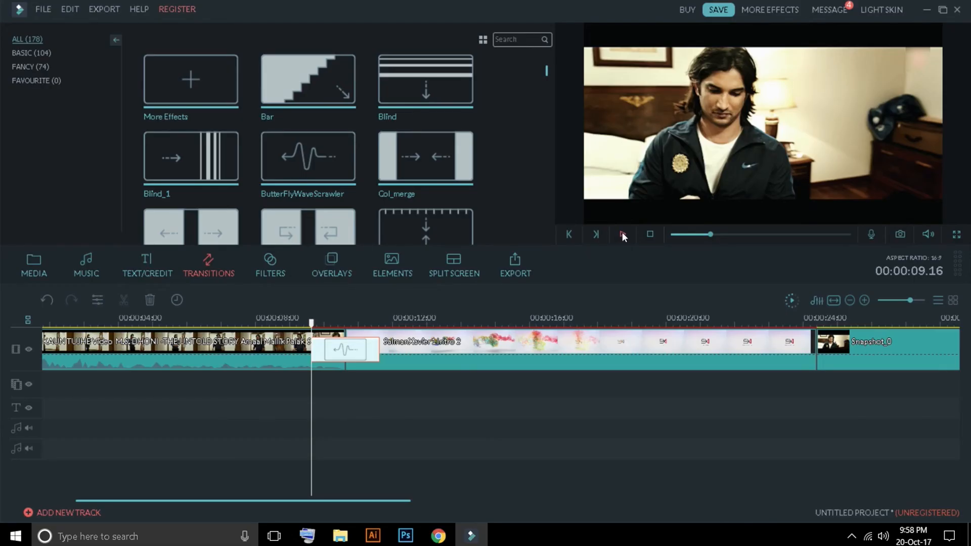
Step: Play through the ButterFlyWaveScrawler transition and delete it from the timeline
click(877, 2)
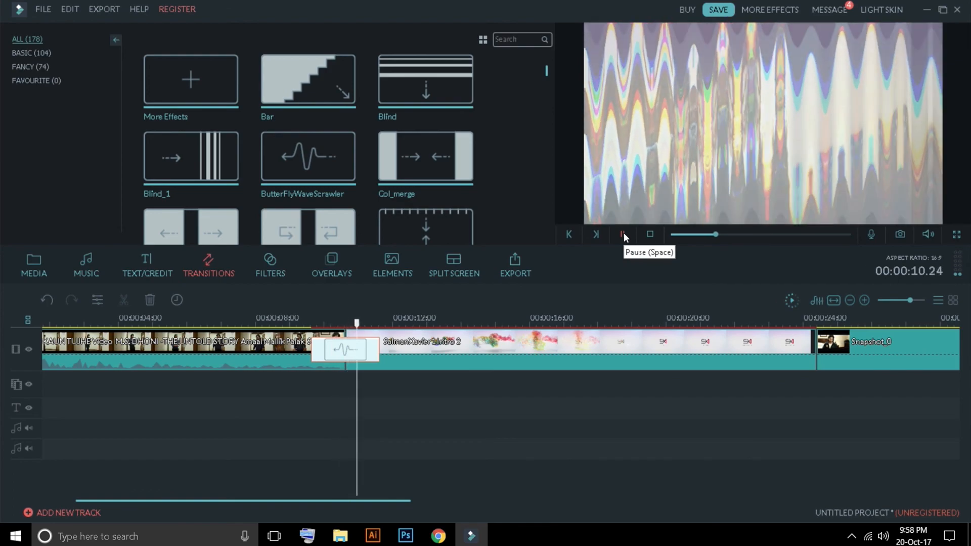
click(622, 234)
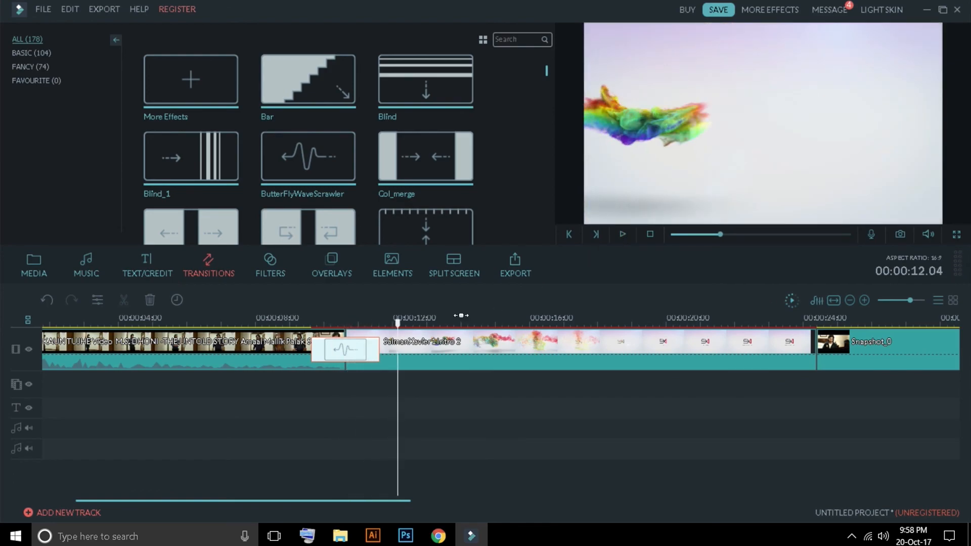
right_click(360, 351)
click(392, 470)
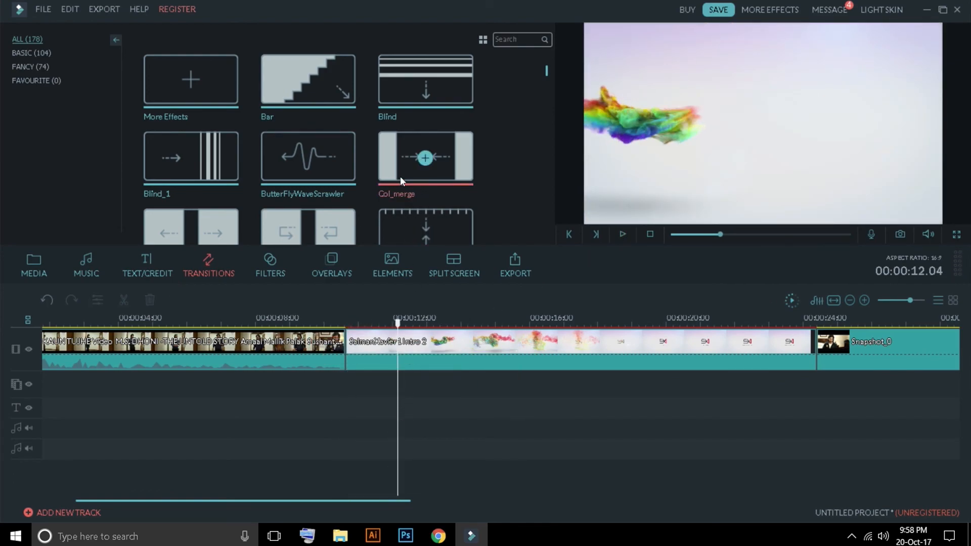
Step: Try the SimpleElegent filter beneath the KAUN TUJHE clip and scrub across it to preview the effect
click(270, 262)
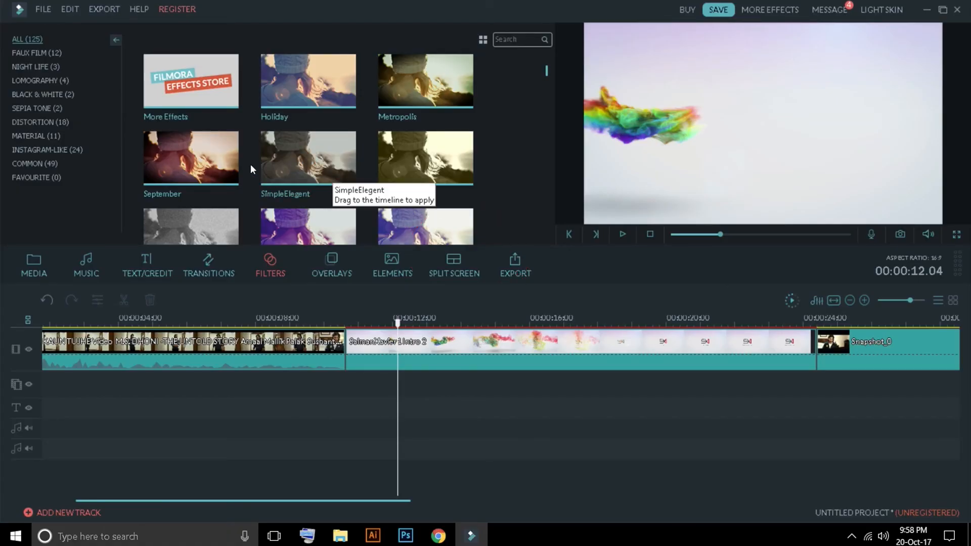
drag(398, 328, 297, 323)
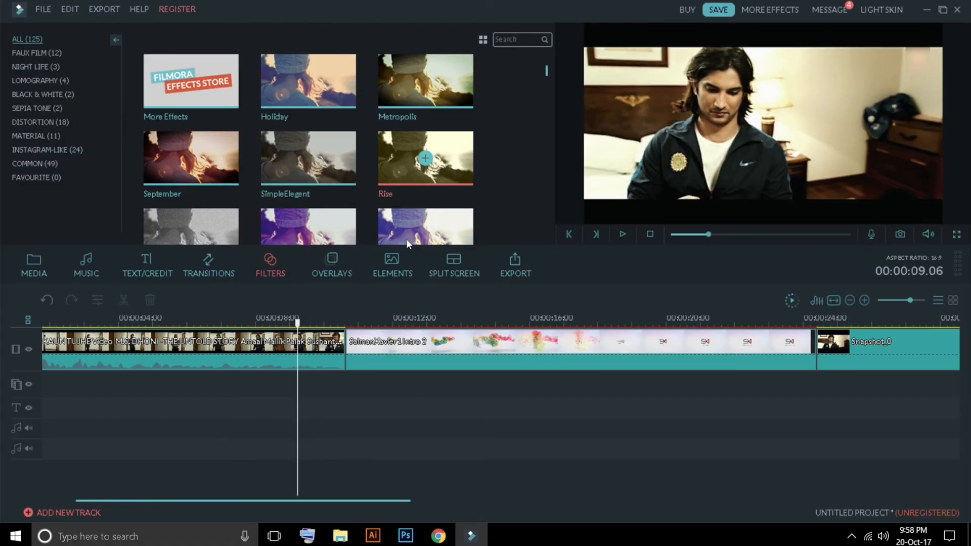
drag(405, 239, 233, 381)
drag(232, 328, 177, 326)
drag(274, 284, 274, 381)
drag(288, 172, 176, 382)
drag(176, 326, 288, 329)
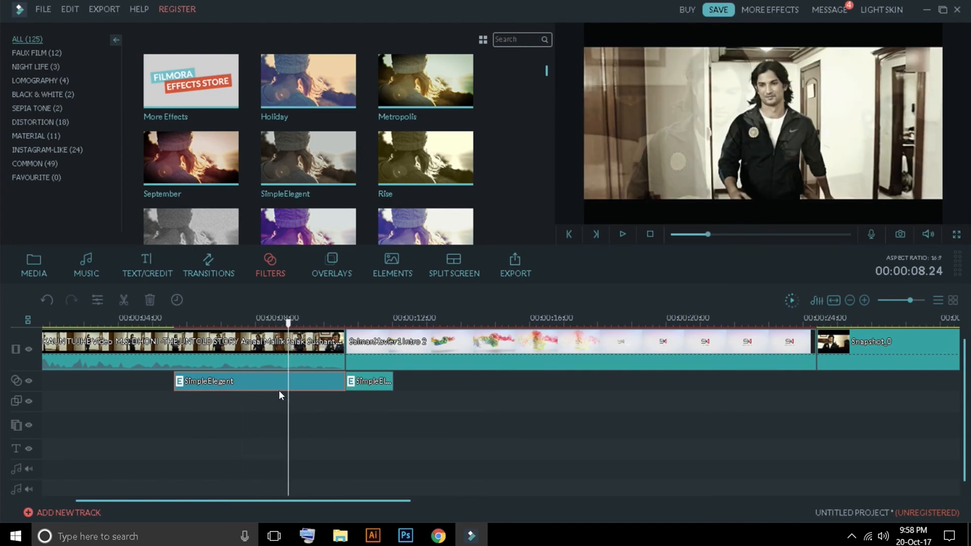
Step: Delete the SimpleElegent filter beneath the KAUN TUJHE clip and browse further through the filter library
key(Delete)
drag(554, 82, 548, 147)
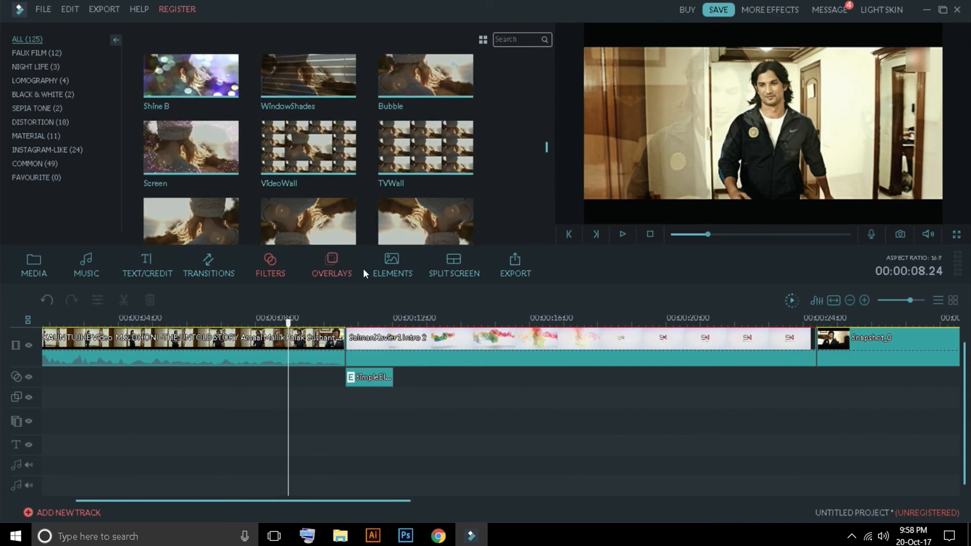
Step: Try the Bokeh Blur 2 overlay on the end of the KAUN TUJHE clip, scrubbing across it, and remove it
click(335, 261)
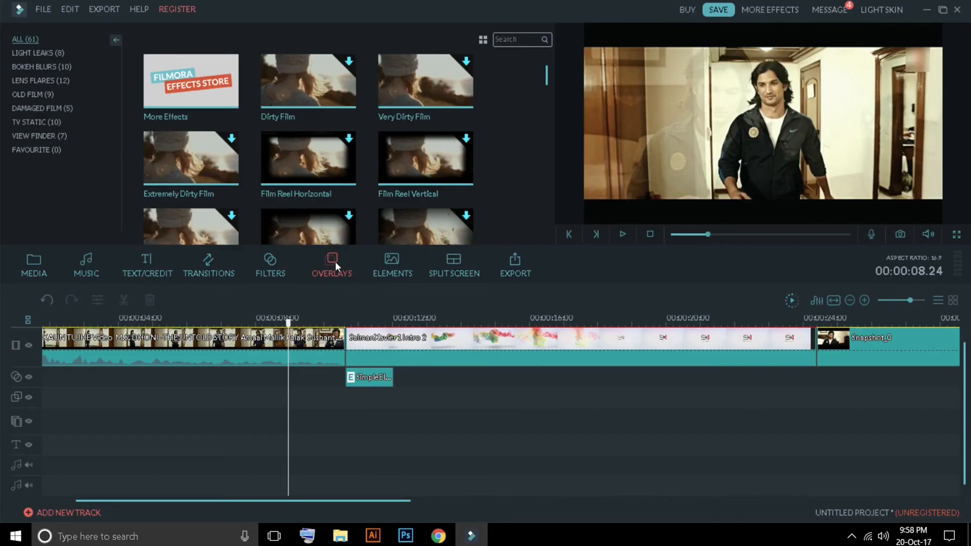
click(41, 67)
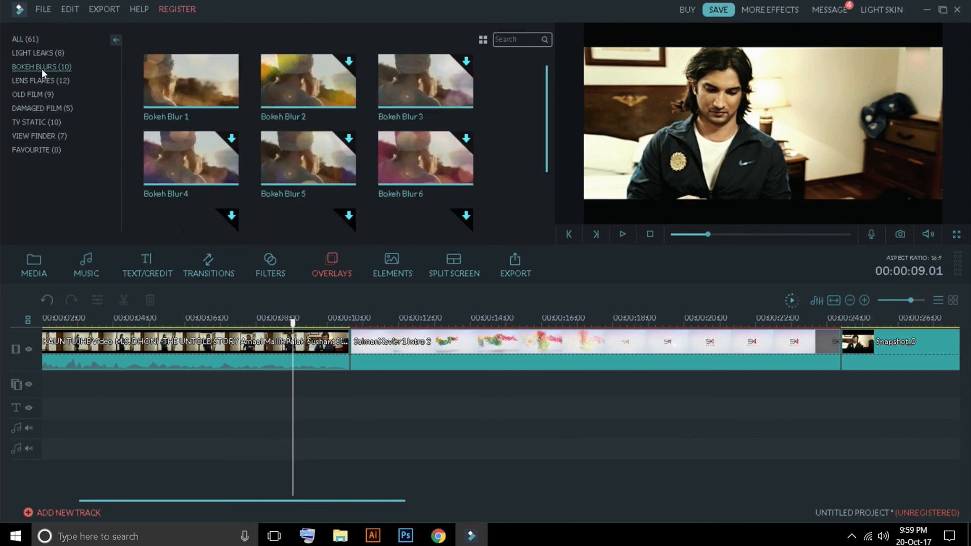
drag(329, 85, 241, 381)
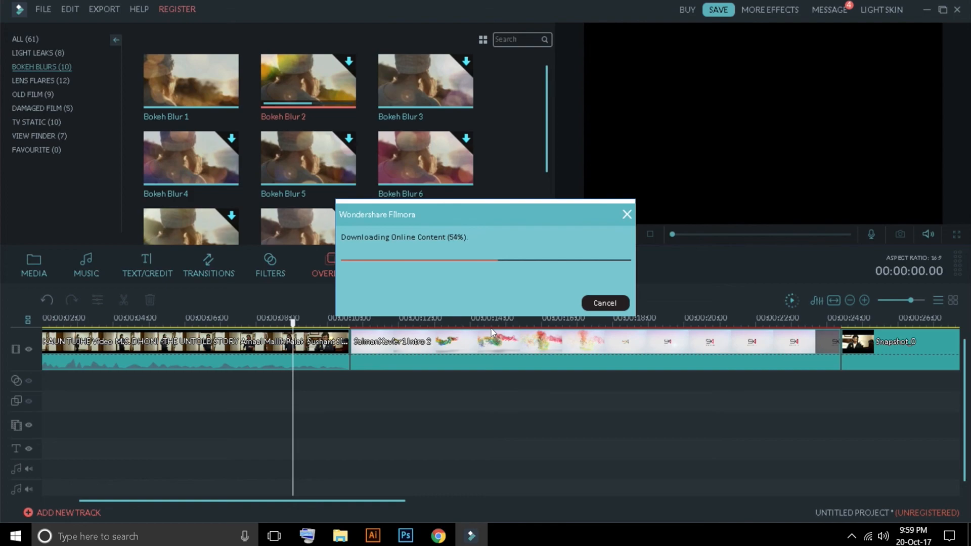
drag(233, 324, 301, 331)
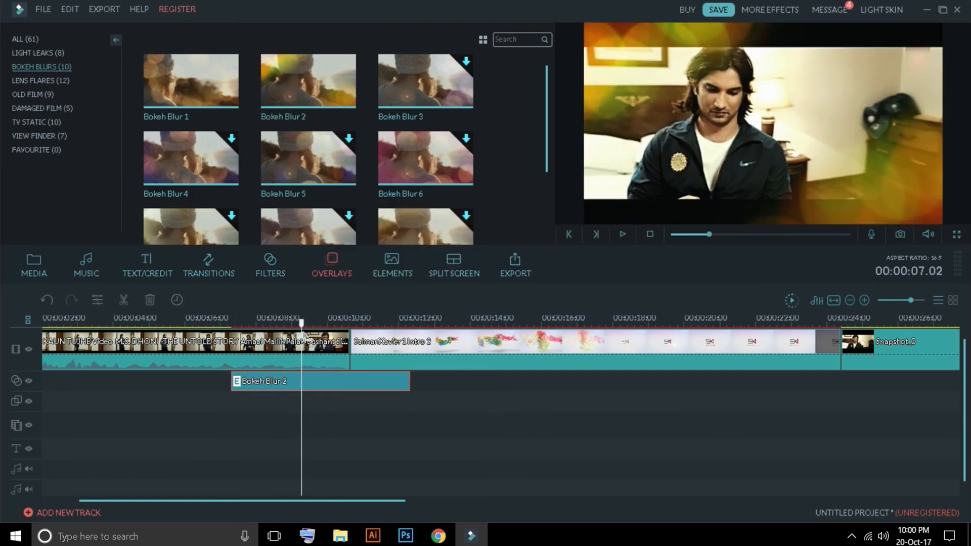
right_click(304, 381)
click(354, 505)
Step: Add the Badge Element 8 sale badge beneath the end of the KAUN TUJHE clip and view it in the preview
click(392, 263)
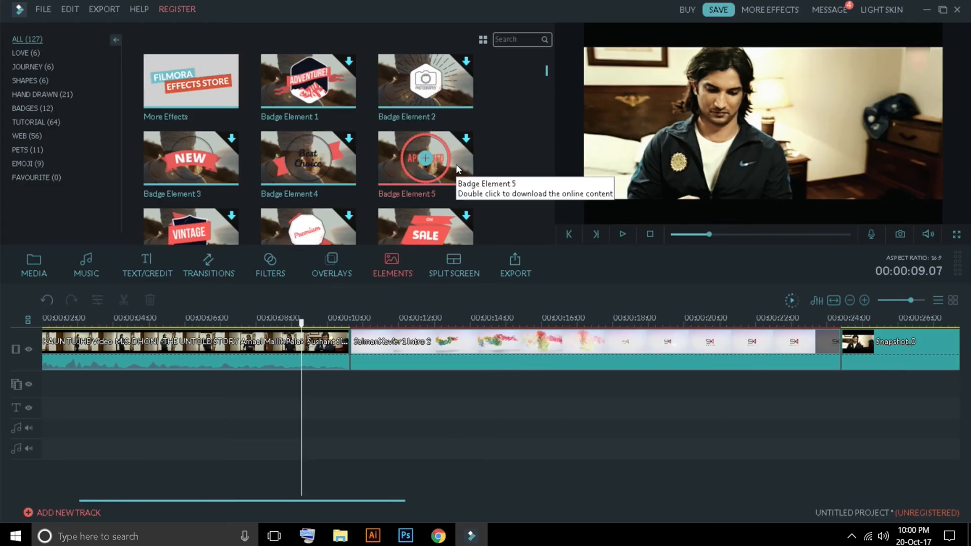
scroll(546, 73, down, 1)
drag(286, 351, 230, 383)
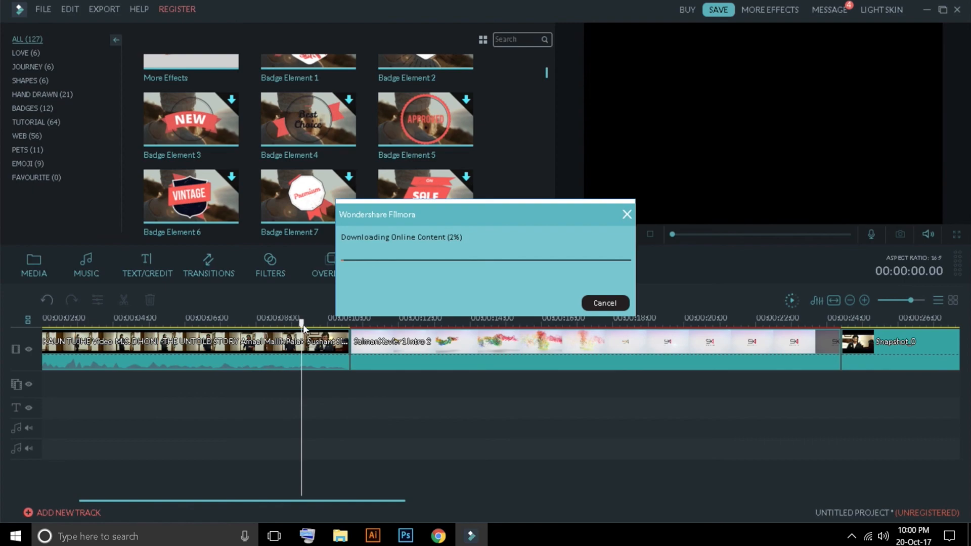
drag(236, 328, 307, 334)
double_click(307, 384)
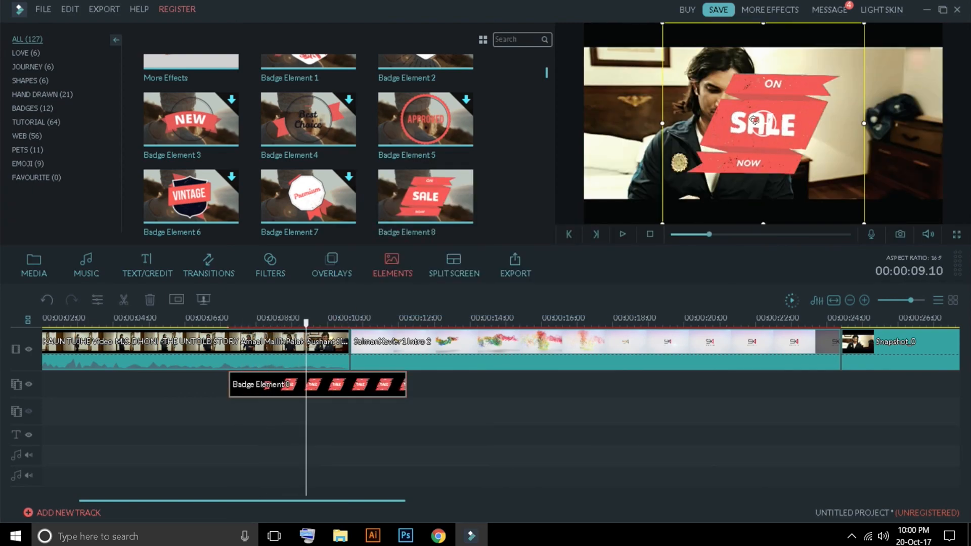
click(525, 272)
Step: Browse on to the hand-drawn elements and delete the Badge Element 8 clip from the timeline
drag(544, 73, 551, 89)
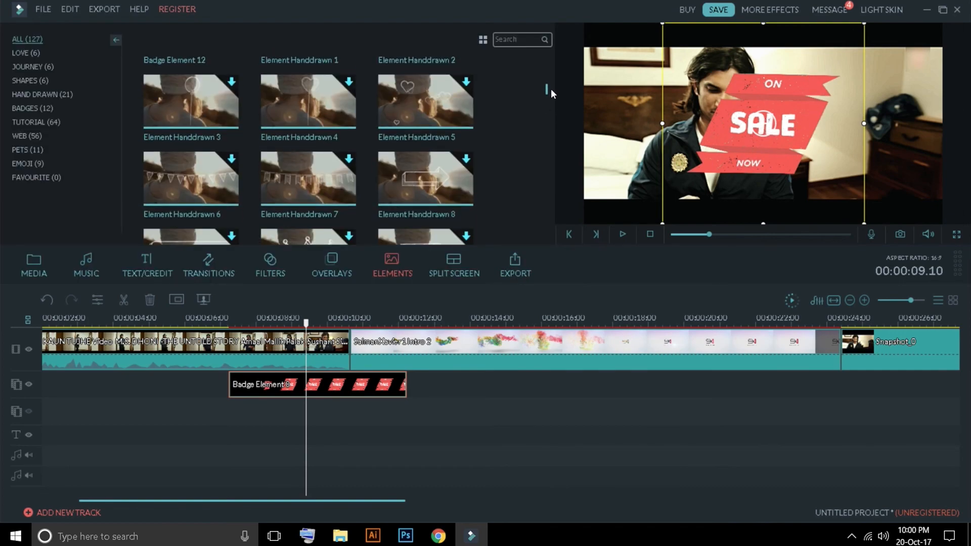
right_click(319, 376)
click(393, 198)
Step: Download Element Handdrawn 5, place it beneath the end of the KAUN TUJHE clip, and scrub across it
double_click(453, 101)
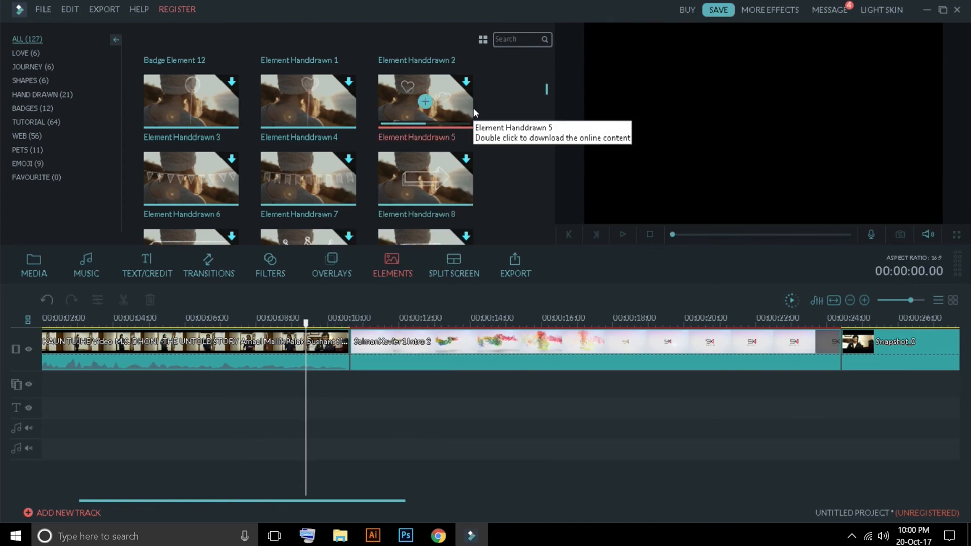
drag(470, 107, 273, 386)
drag(270, 323, 333, 338)
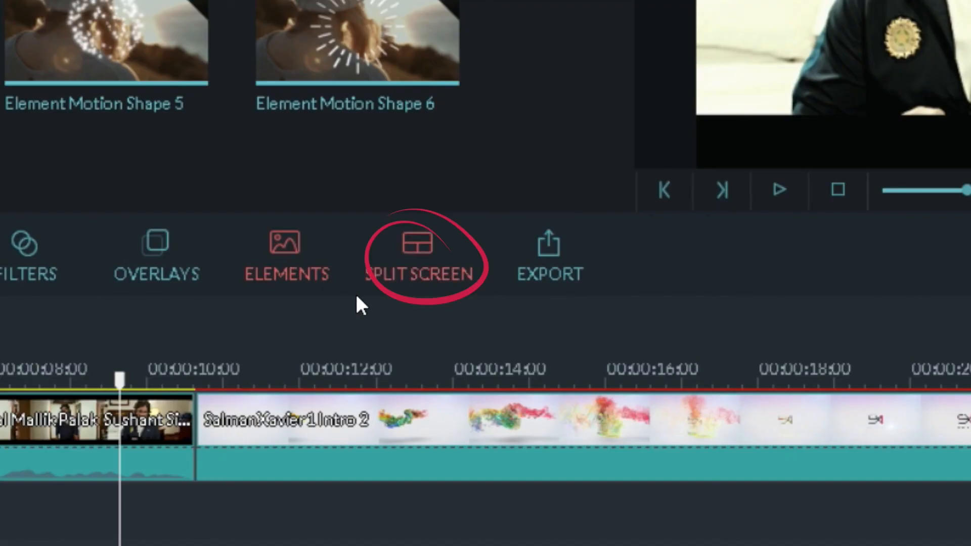
Step: Insert the two-screen side-by-side layout with bars above and below before SalmanXavier1Intro 2, and open its split-screen settings
click(441, 269)
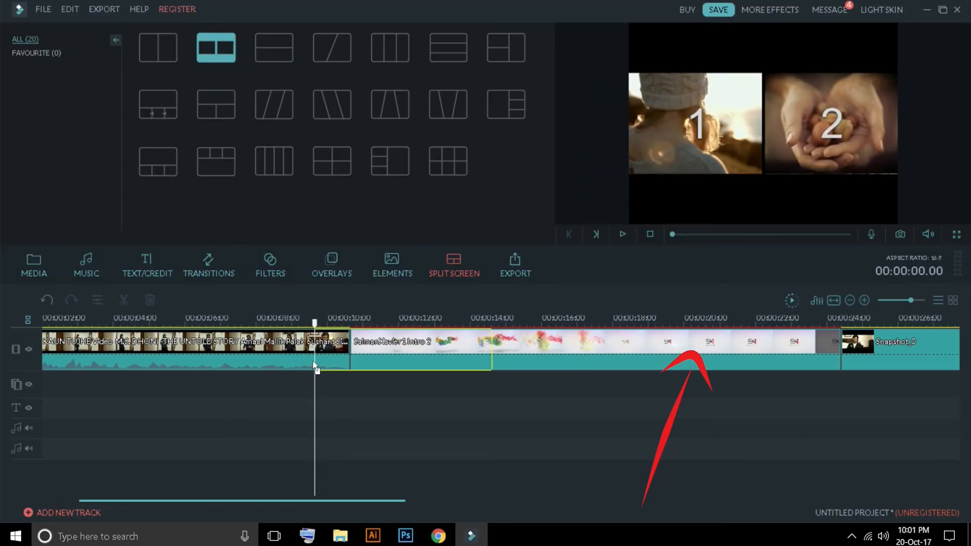
double_click(369, 349)
drag(350, 325, 365, 325)
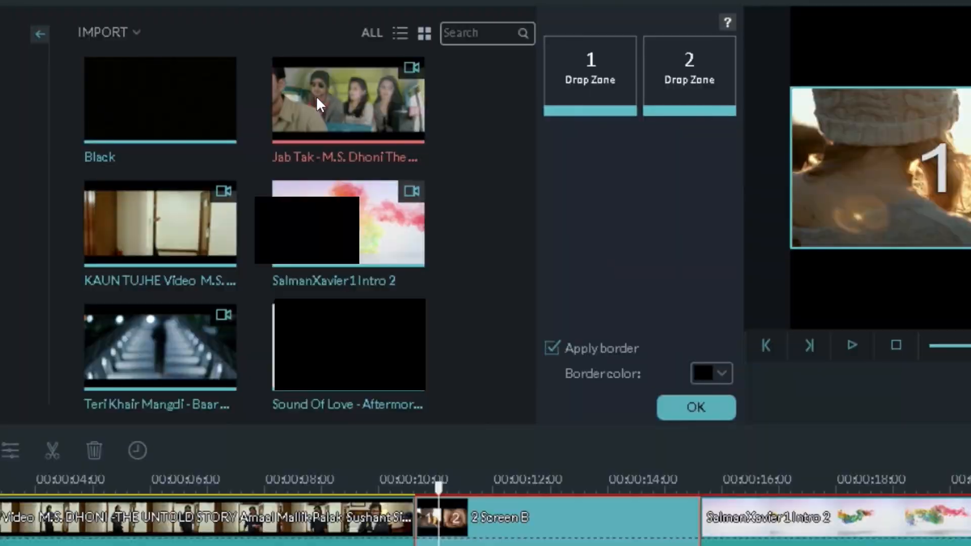
Step: Fill drop zone 1 with the Teri Khair Mangdi video and zone 2 with KAUN TUJHE, and scrub through the split screen
drag(195, 347, 591, 86)
drag(160, 223, 689, 81)
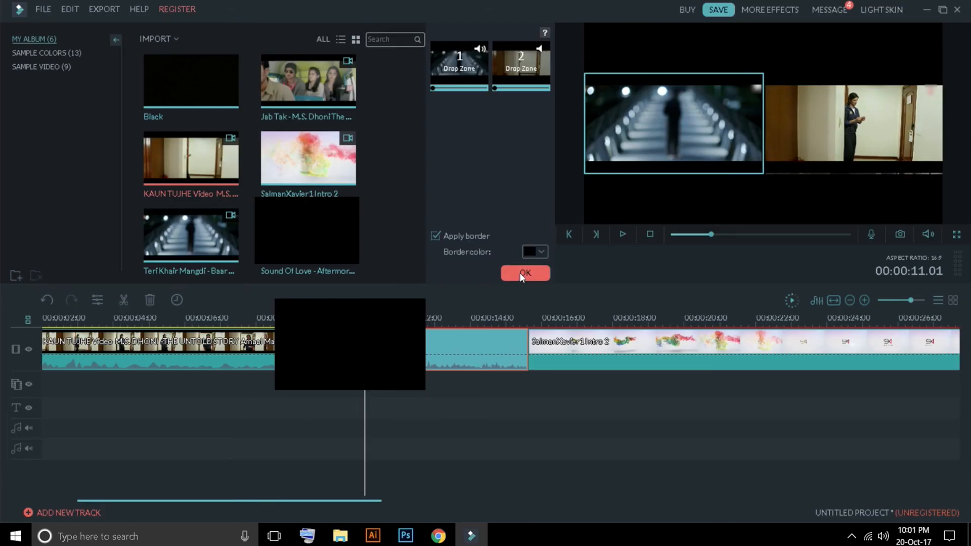
click(692, 409)
drag(364, 322, 470, 316)
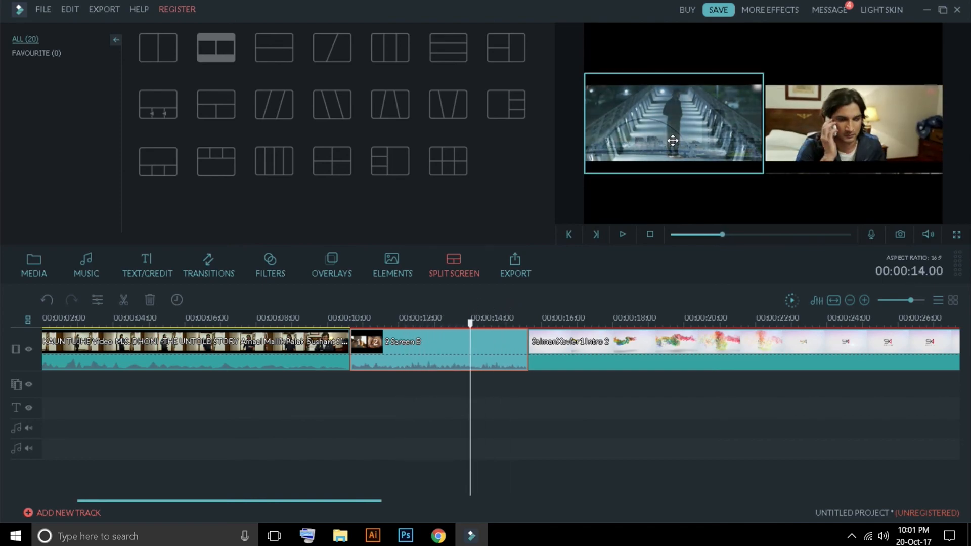
Step: Reopen the split-screen settings and move the start points of the videos in both drop zones further into the footage
double_click(493, 349)
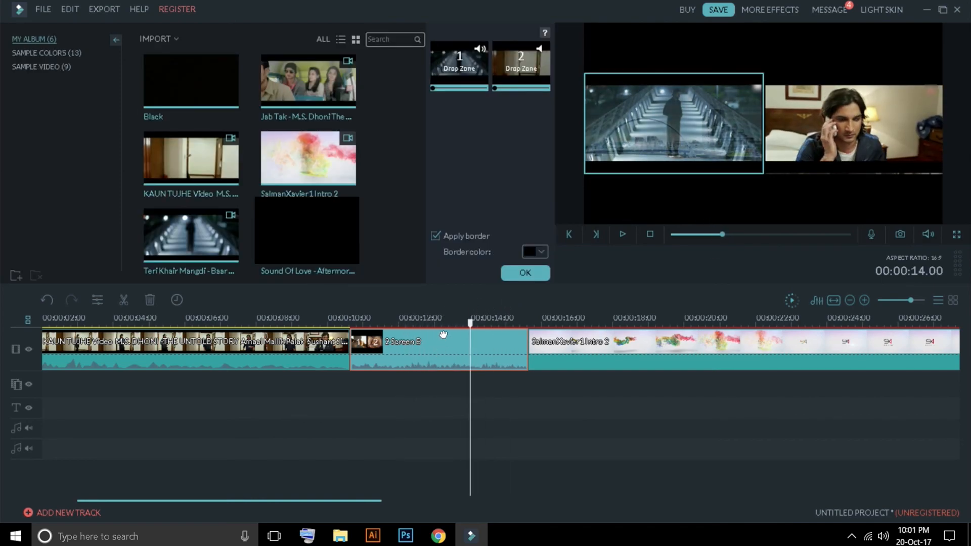
drag(432, 88, 469, 65)
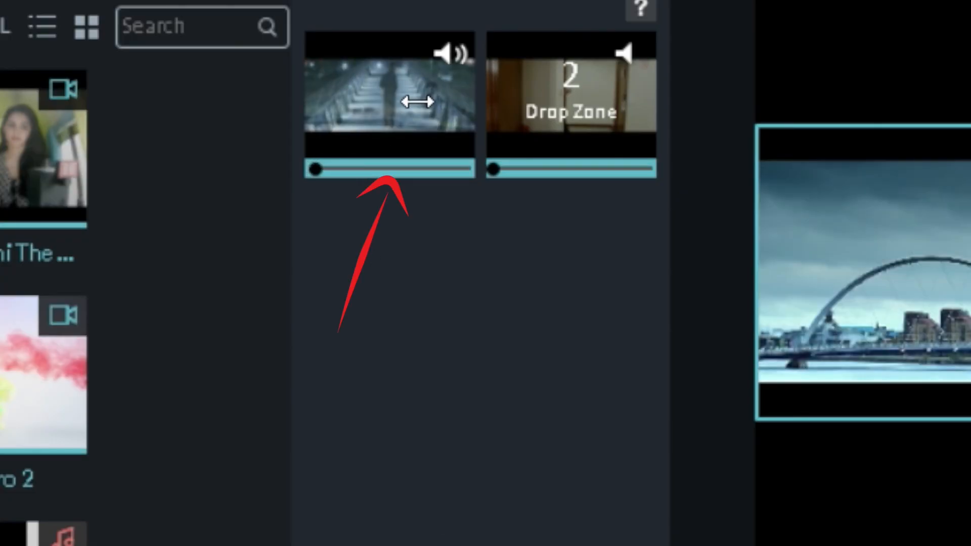
drag(345, 167, 727, 187)
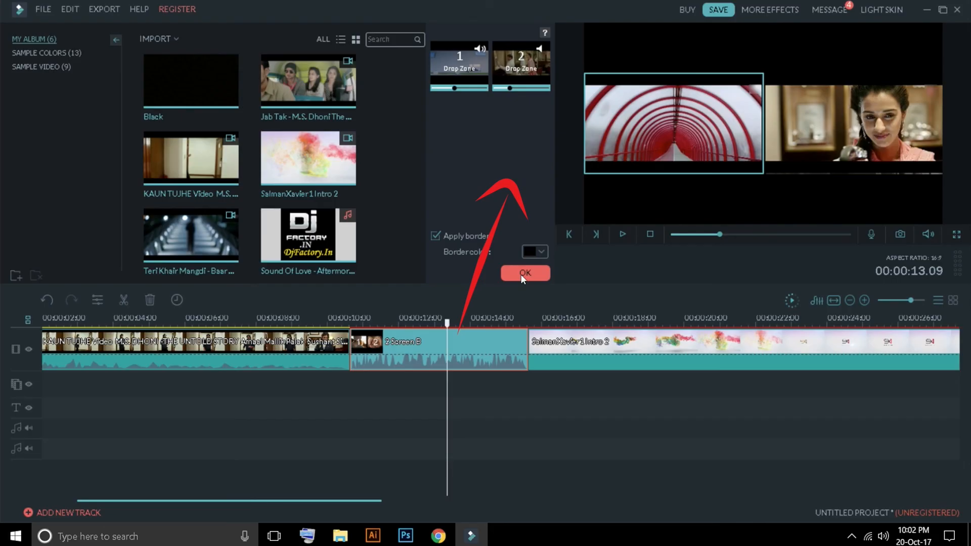
Step: Close the split-screen settings and delete the two-screen split screen from the timeline
click(525, 273)
drag(447, 322, 467, 324)
right_click(449, 340)
click(475, 468)
Step: Insert the three-screen layout with slanted dividers and fill drop zones 1 to 3 with Jab Tak, KAUN TUJHE and SalmanXavier1 Intro 2
drag(329, 108, 418, 348)
double_click(455, 330)
drag(310, 81, 463, 80)
drag(194, 158, 495, 84)
drag(766, 127, 766, 127)
drag(384, 260, 730, 211)
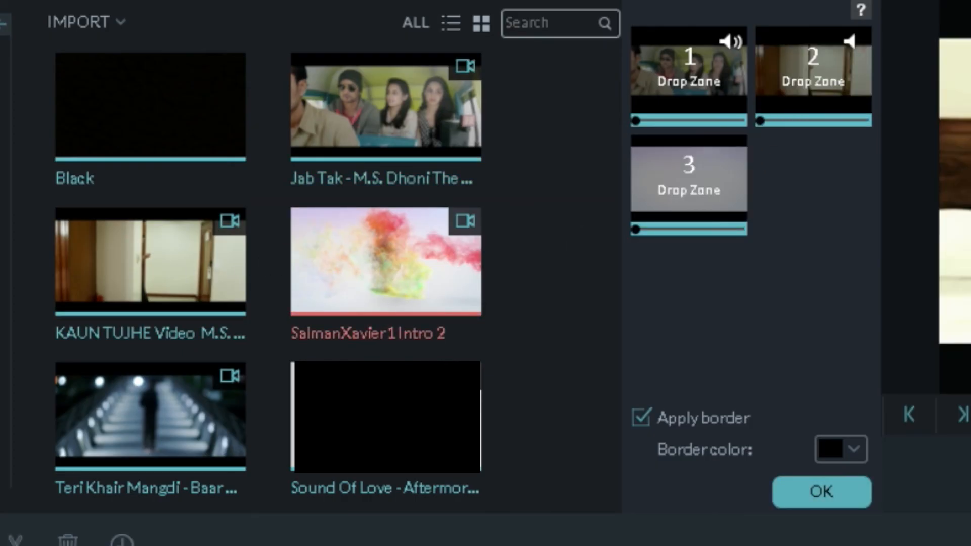
Step: Delete the three-screen split screen from the timeline
drag(468, 324, 431, 323)
right_click(433, 350)
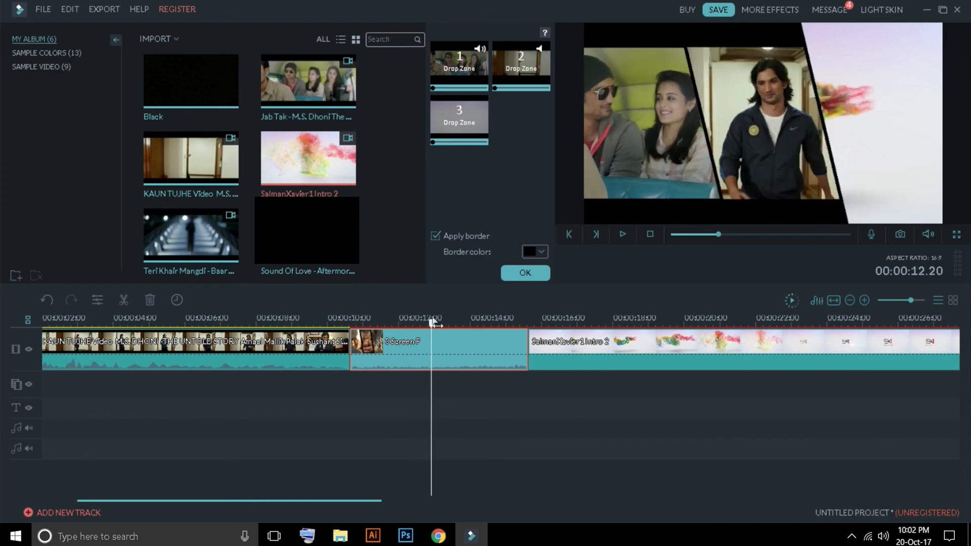
click(466, 474)
Step: Open the video export window, continuing with the unregistered trial version
click(525, 273)
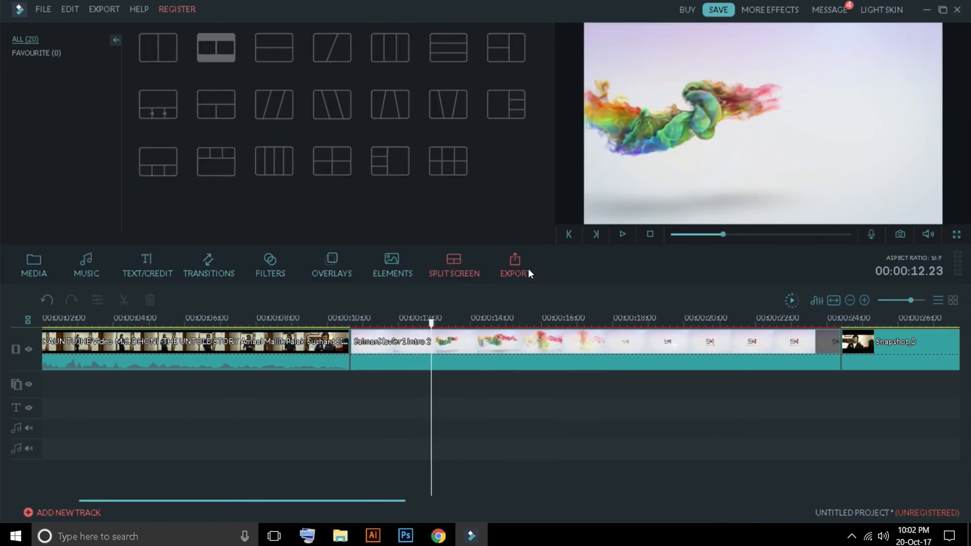
click(522, 263)
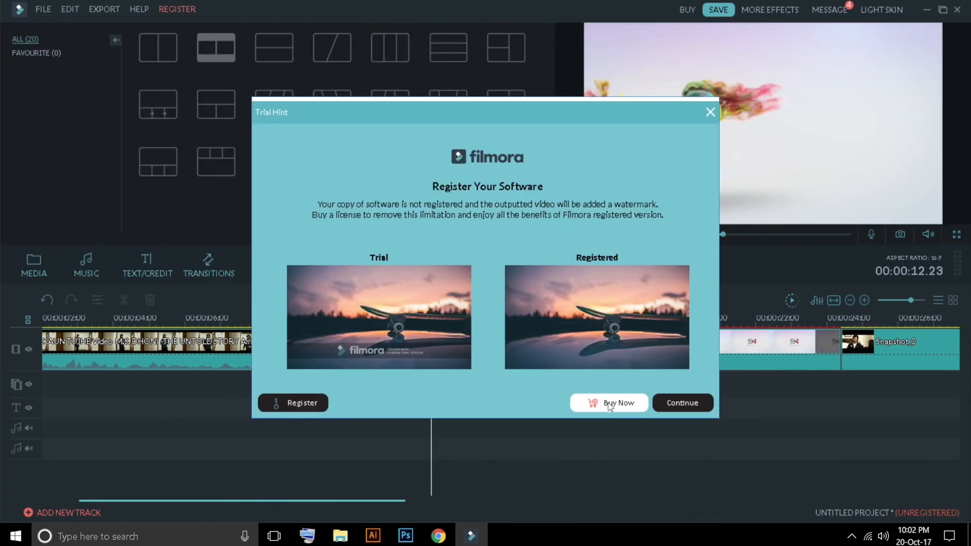
click(669, 403)
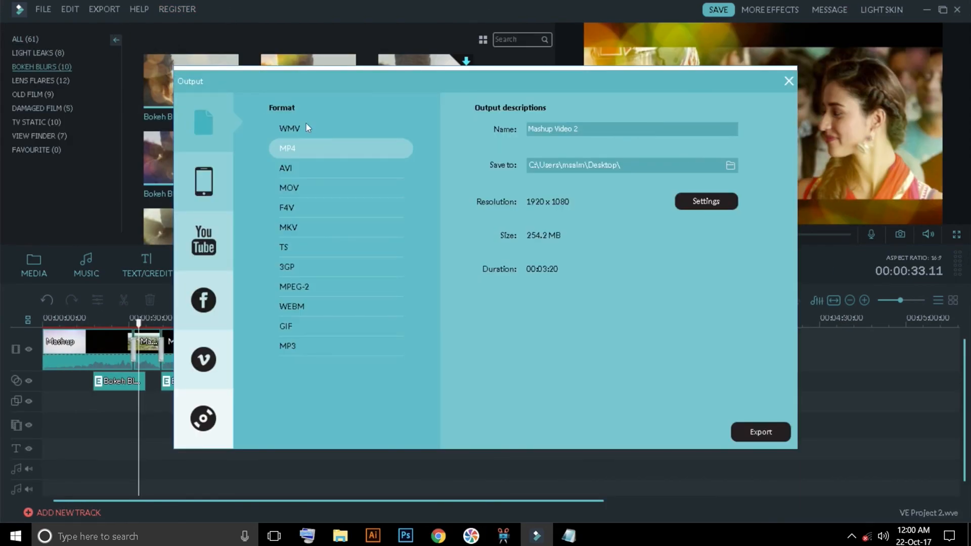
Step: Choose MP4 as the output format and change the output name to Mashup Tr
click(281, 122)
click(293, 148)
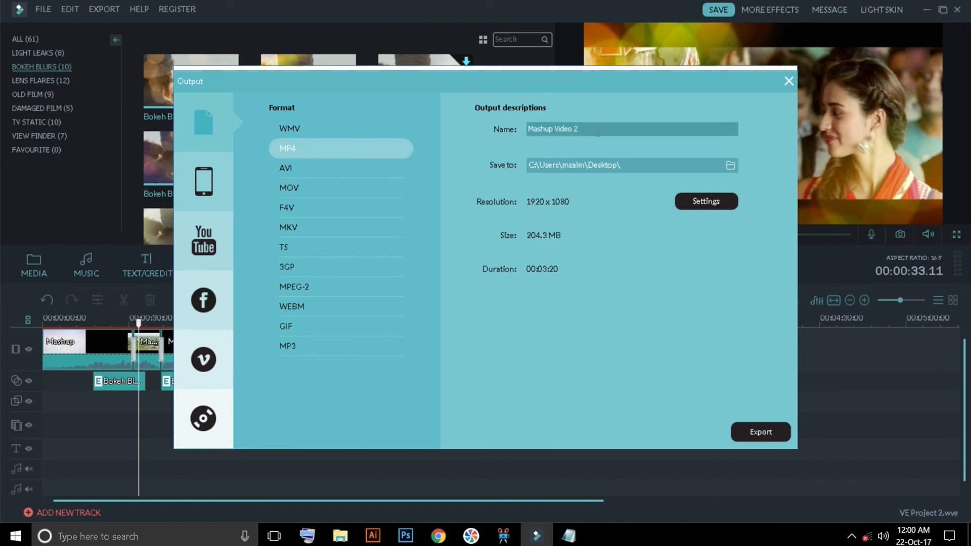
drag(557, 128, 528, 129)
text(Mashup Test)
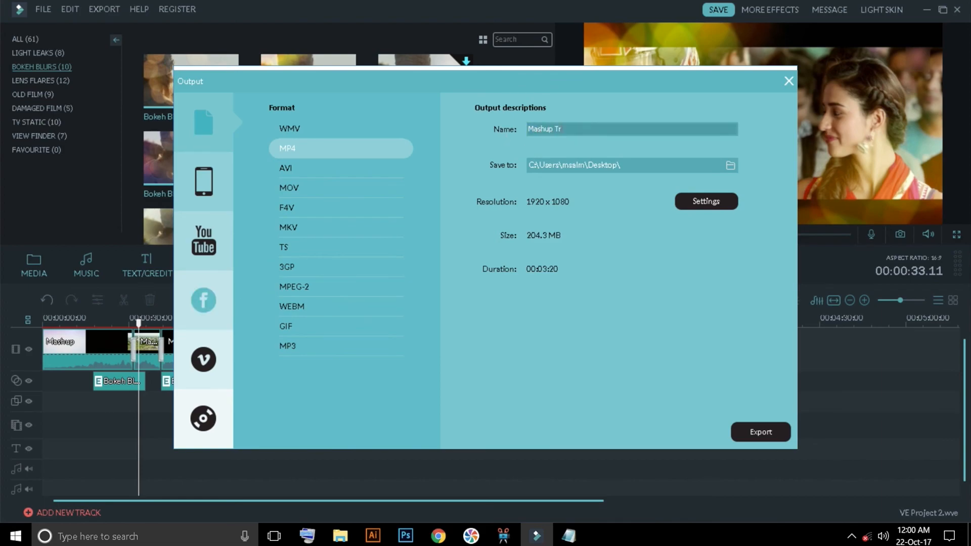
Step: Compare the export quality presets, apply Best, and close the output window without exporting
click(700, 200)
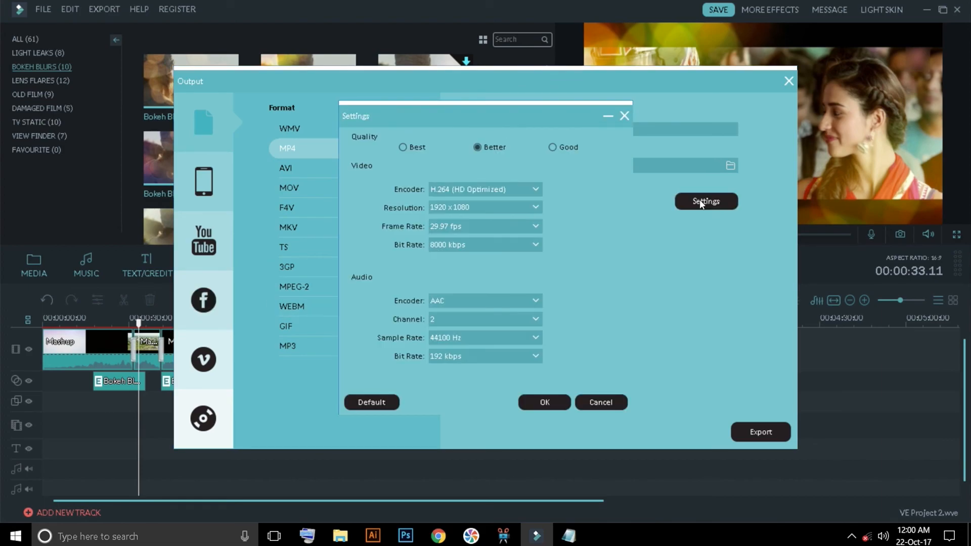
click(402, 148)
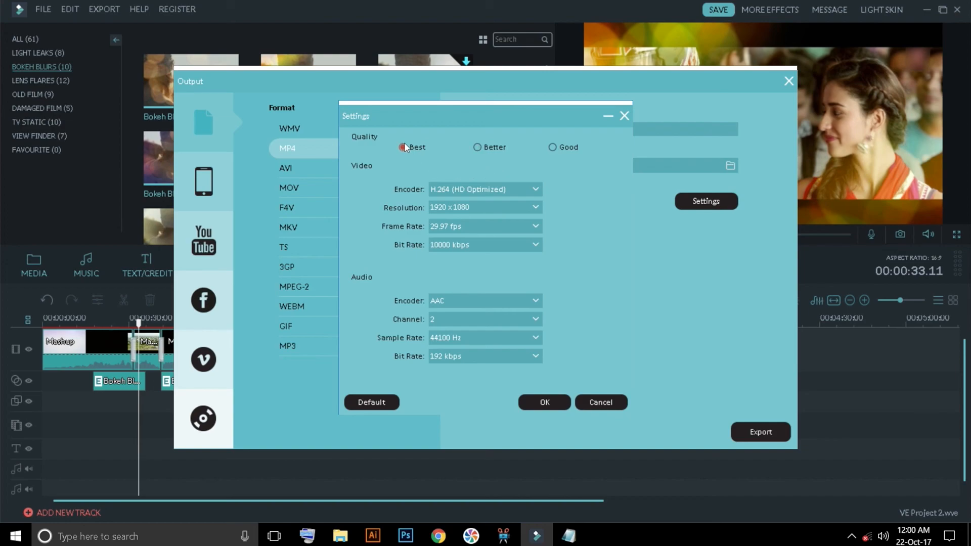
click(494, 148)
click(554, 147)
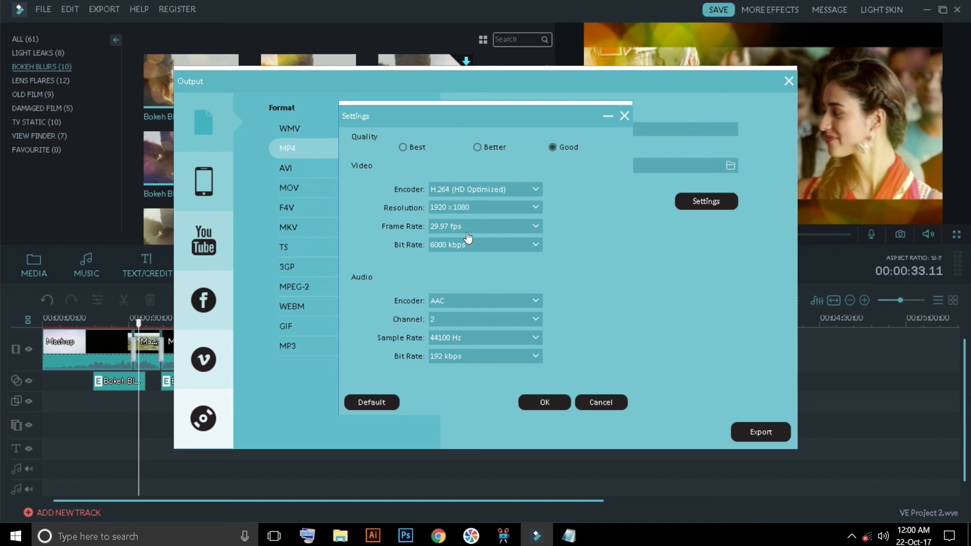
click(407, 147)
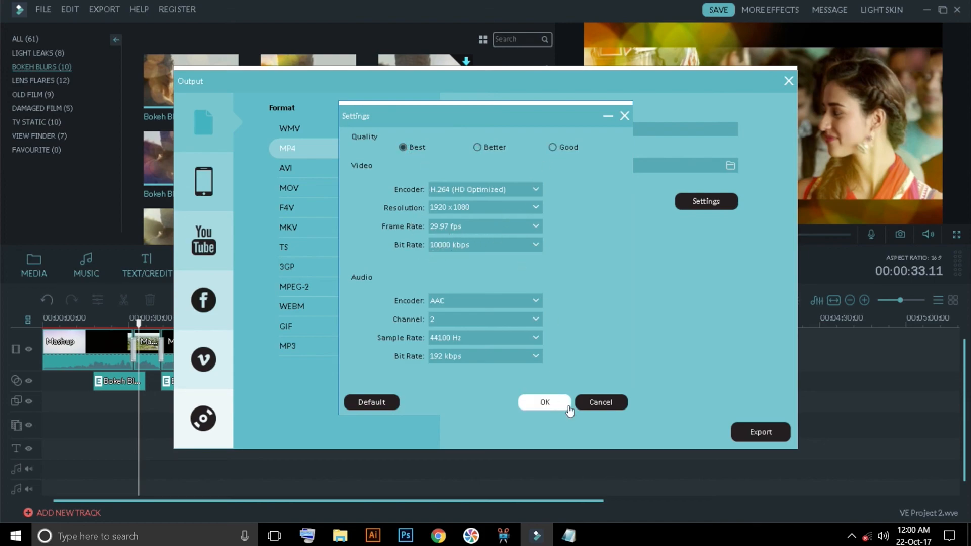
click(545, 402)
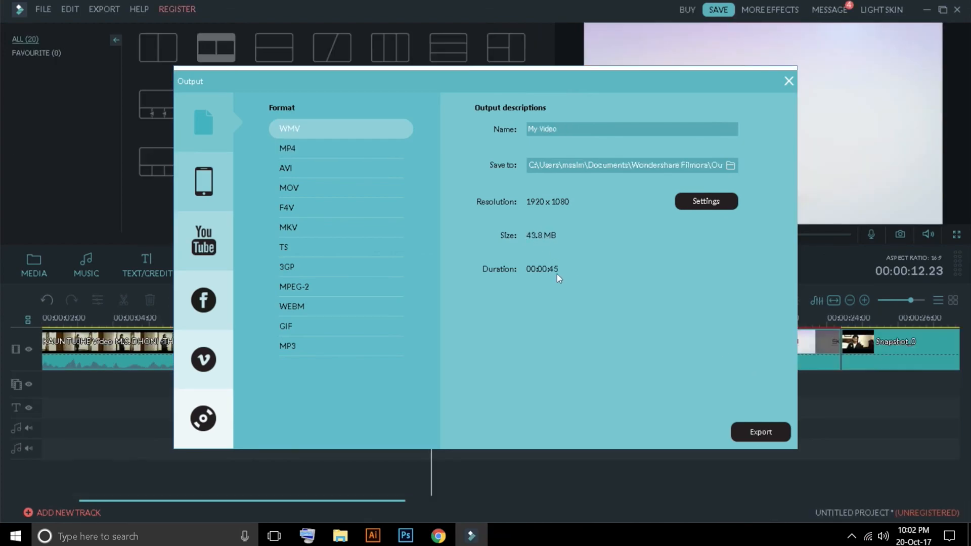
click(788, 82)
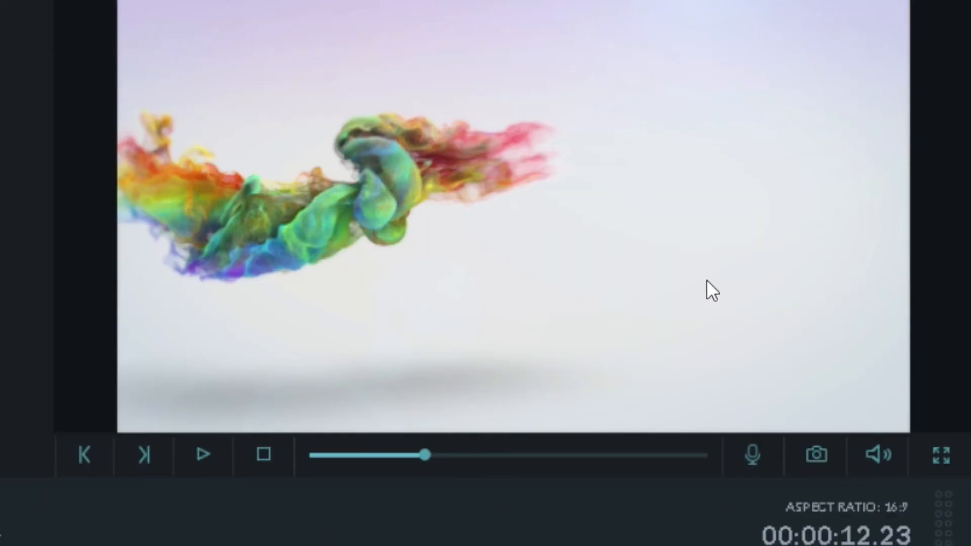
Step: Scrub the preview, step backward and forward frame by frame, and play and stop the video
mouse_move(425, 454)
mouse_down()
mouse_move(393, 460)
mouse_move(458, 460)
mouse_move(422, 458)
mouse_up()
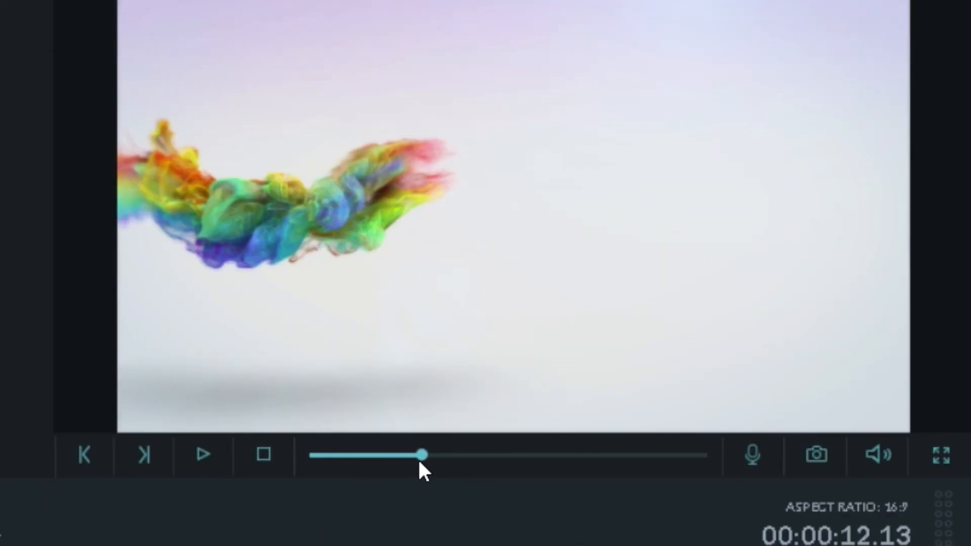
click(89, 453)
click(88, 455)
click(80, 454)
click(76, 455)
click(137, 459)
click(136, 459)
click(196, 459)
click(259, 455)
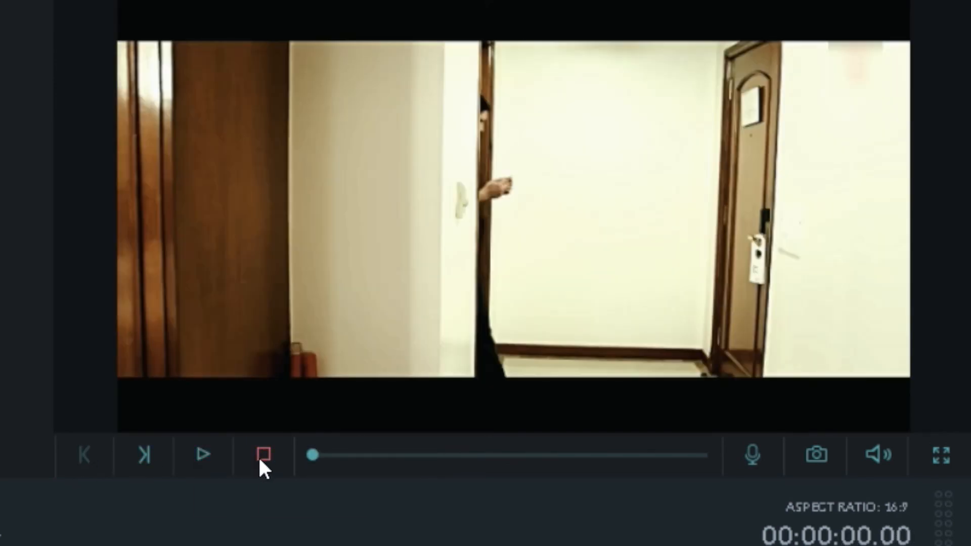
Step: Show the preview's volume control, and switch the preview to full screen and back
click(879, 454)
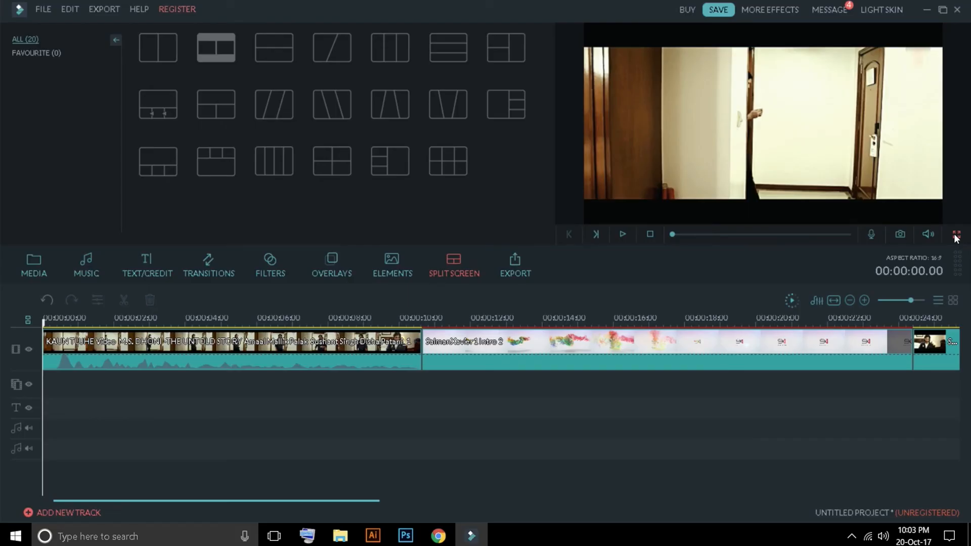
click(952, 458)
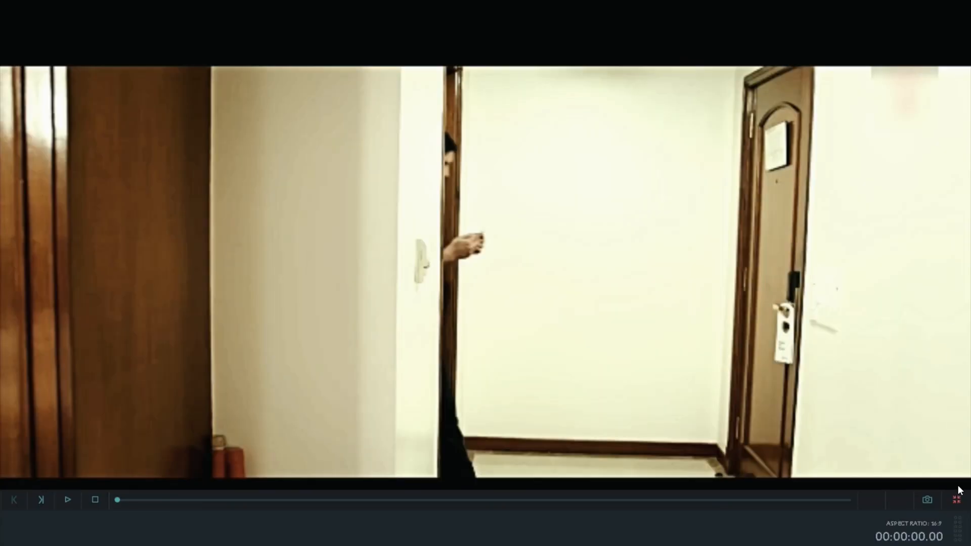
click(956, 501)
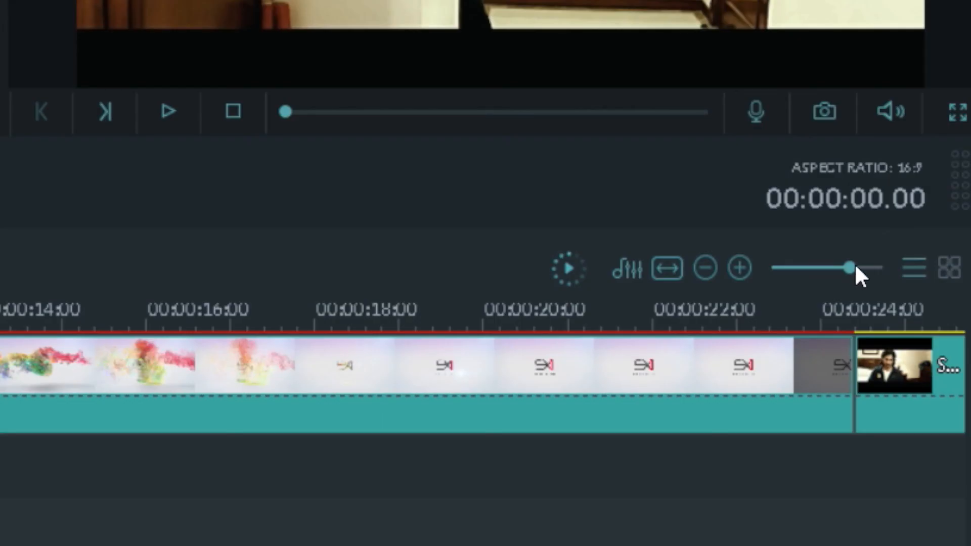
Step: Try the timeline zoom levels, and fit the whole project into the timeline
drag(913, 301, 907, 302)
drag(839, 269, 844, 269)
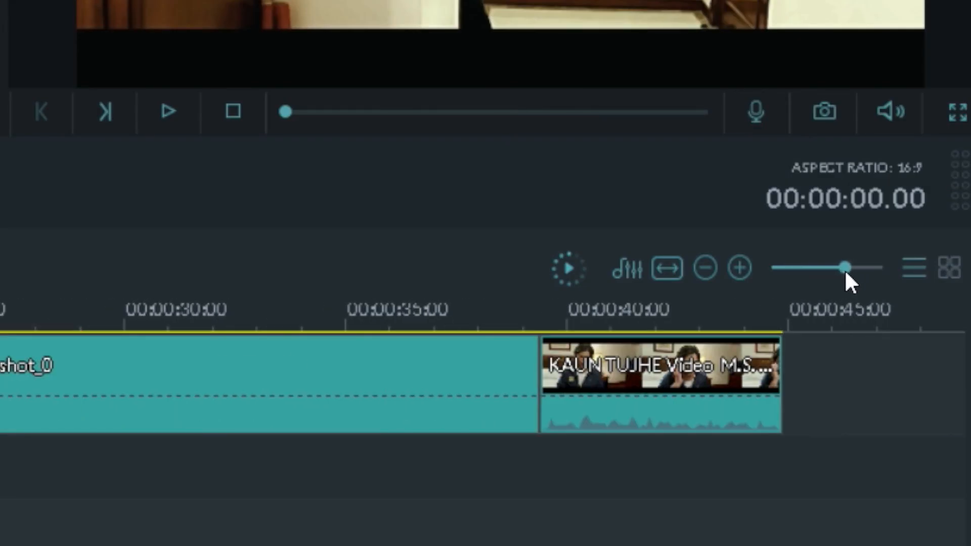
click(740, 268)
click(703, 269)
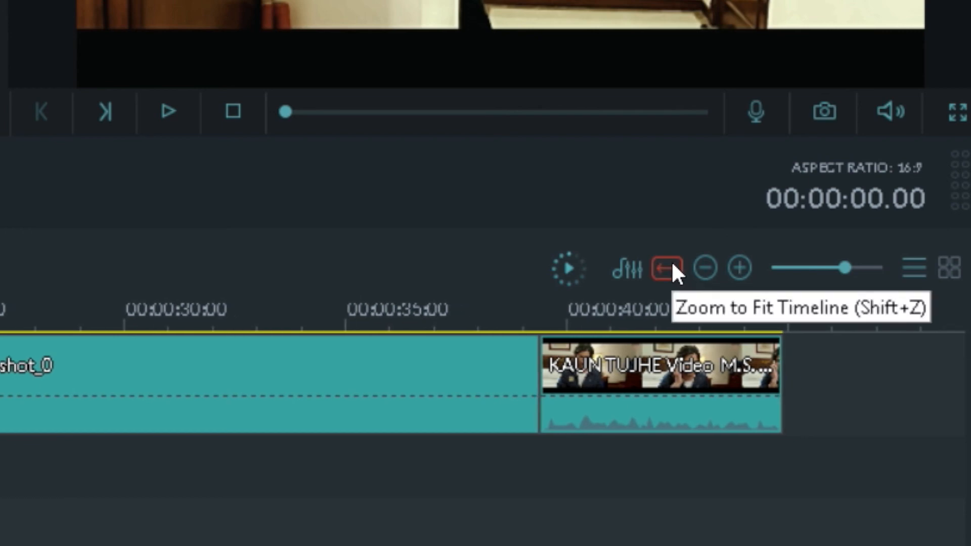
click(673, 267)
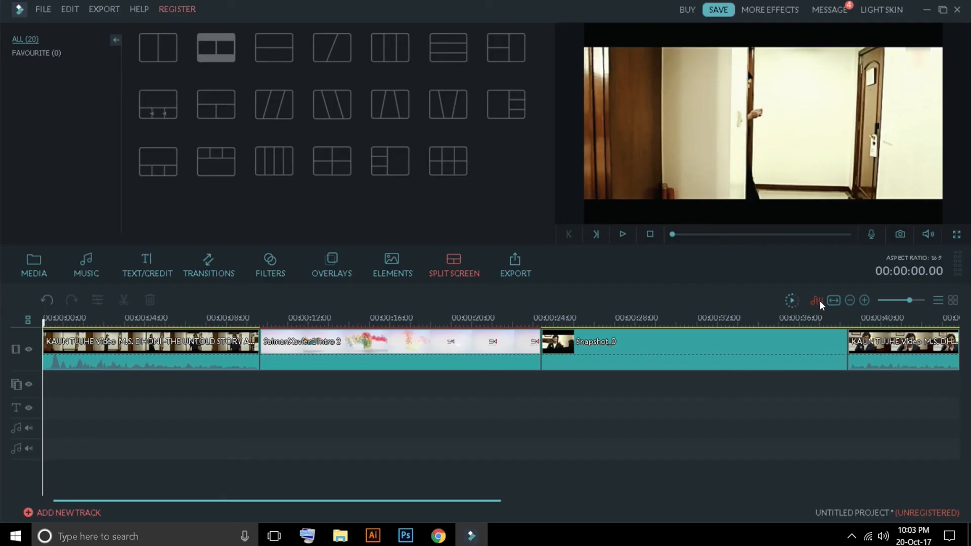
Step: Open and close the Audio Mixer, and switch from timeline to storyboard view and back
click(627, 268)
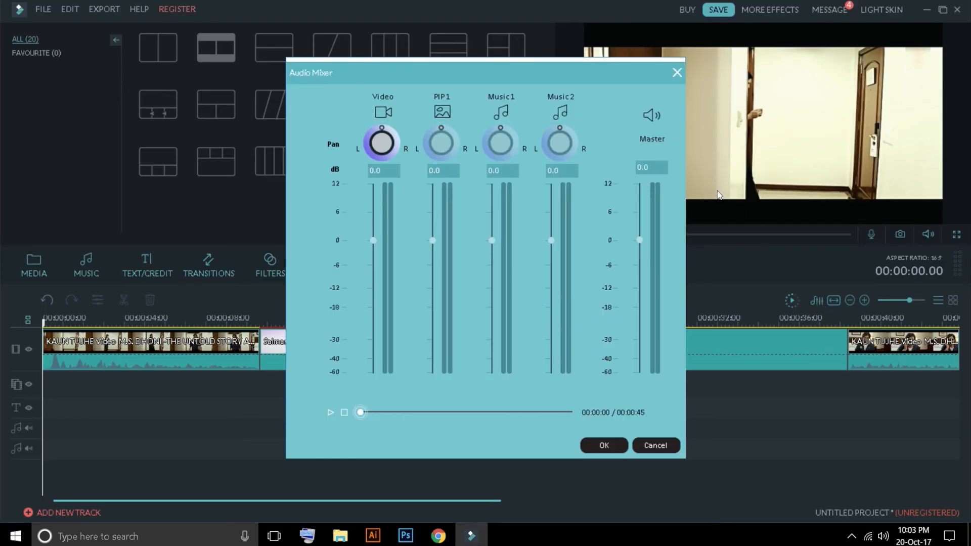
click(675, 73)
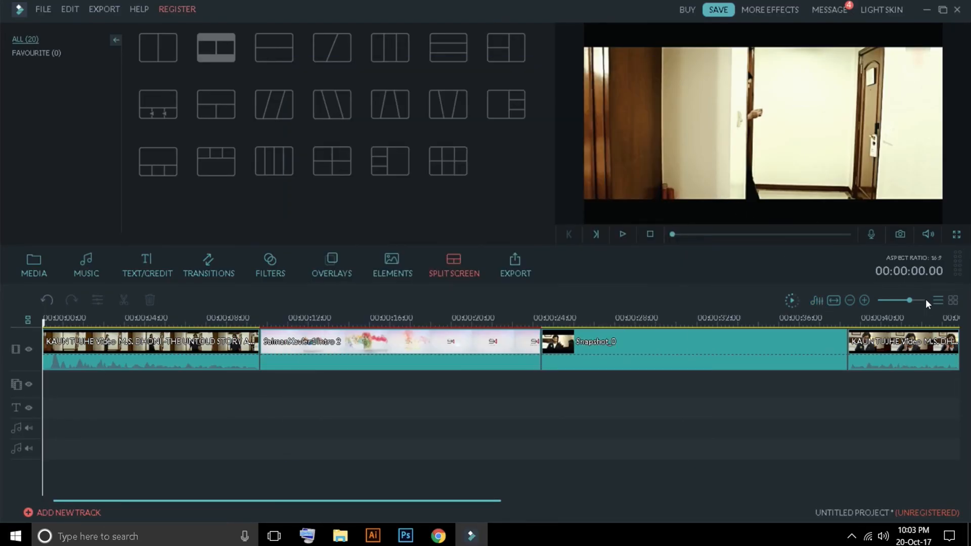
click(949, 304)
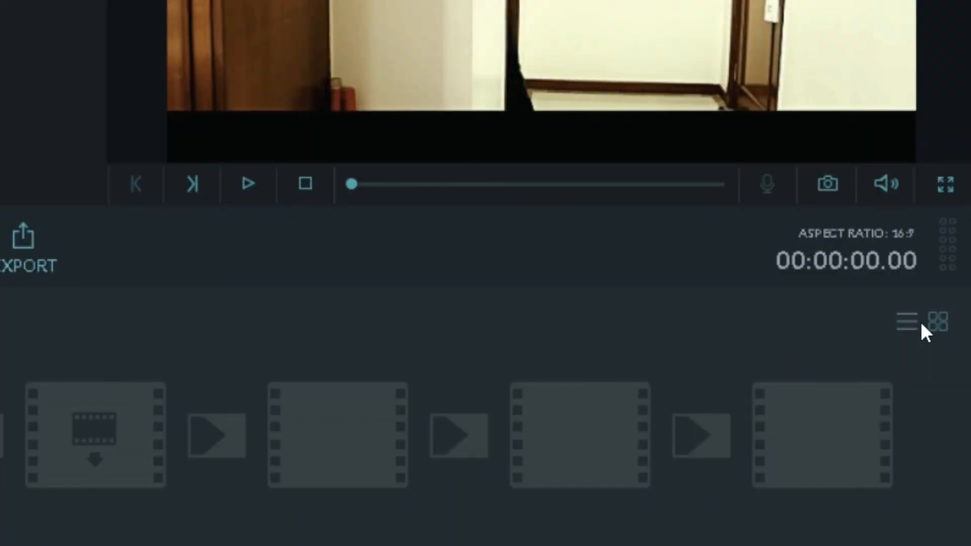
click(905, 325)
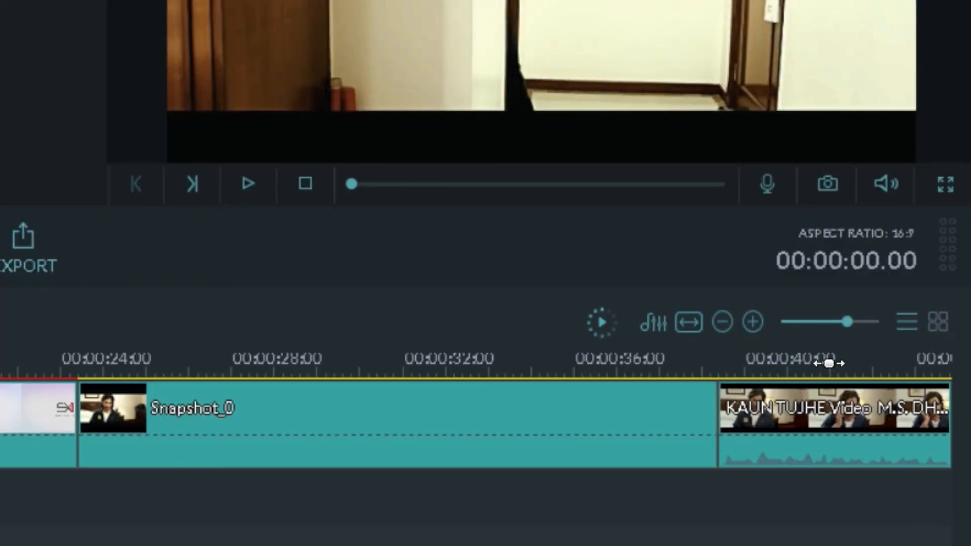